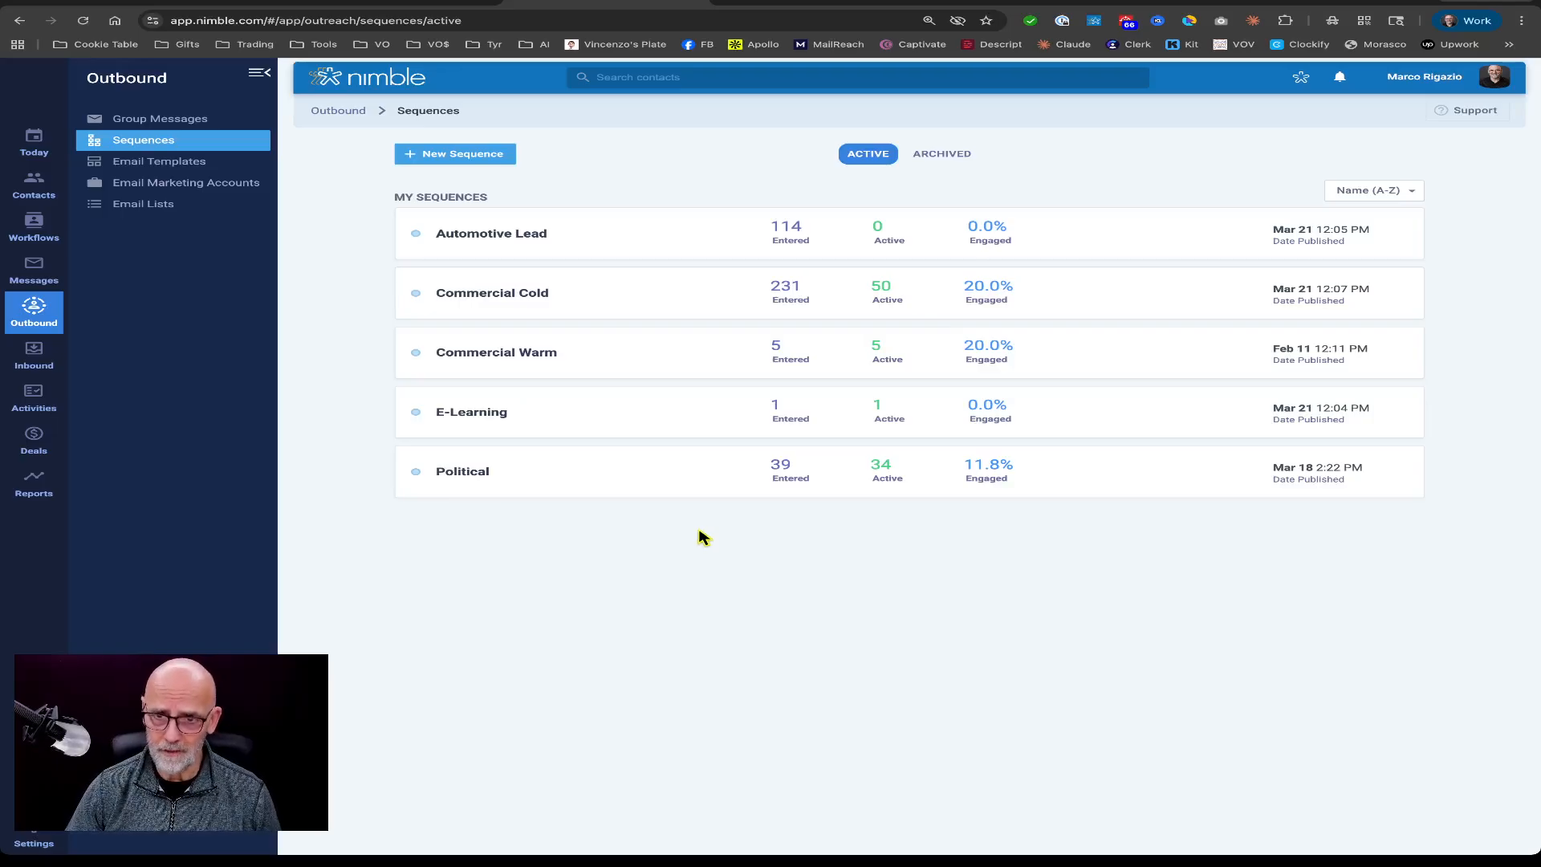
Create a new blank sequence named "Test Sequence".
{"action": "left_click", "coordinate": [466, 157]}
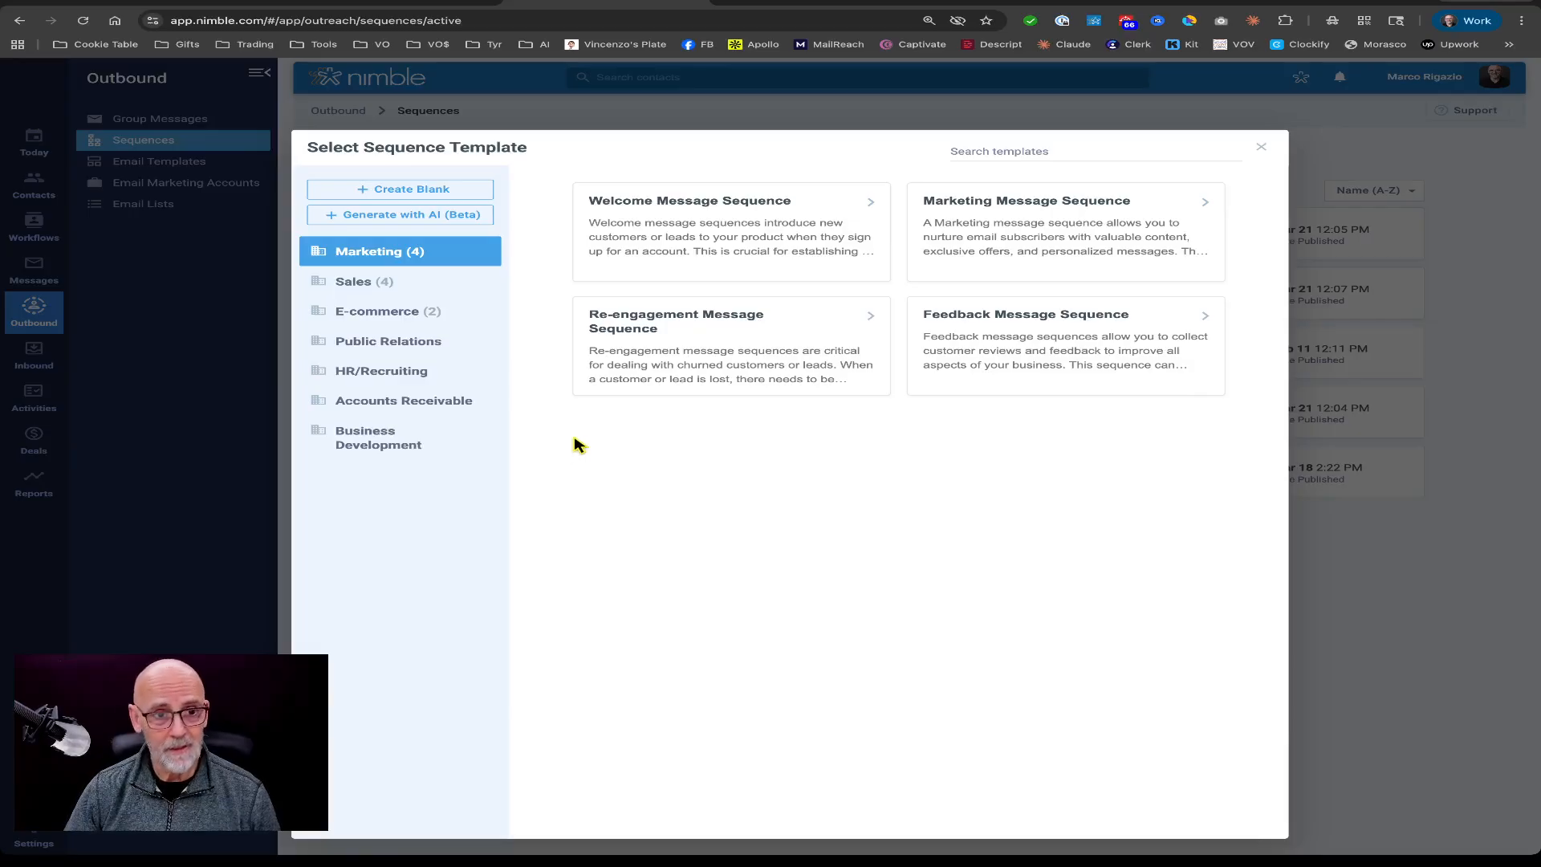
{"action": "left_click", "coordinate": [407, 193]}
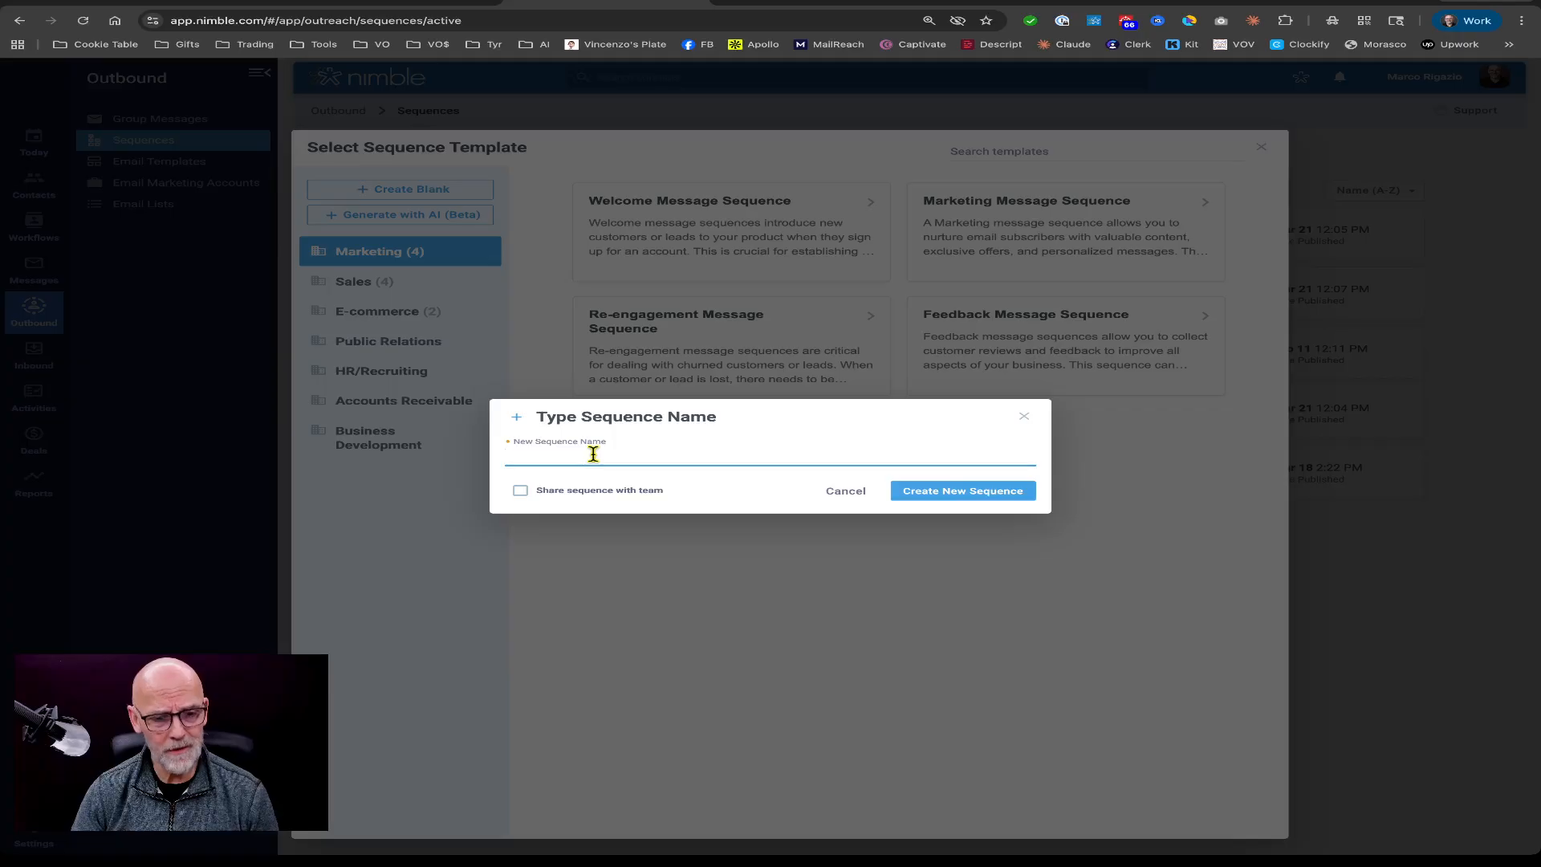
{"action": "type", "text": "Tes"}
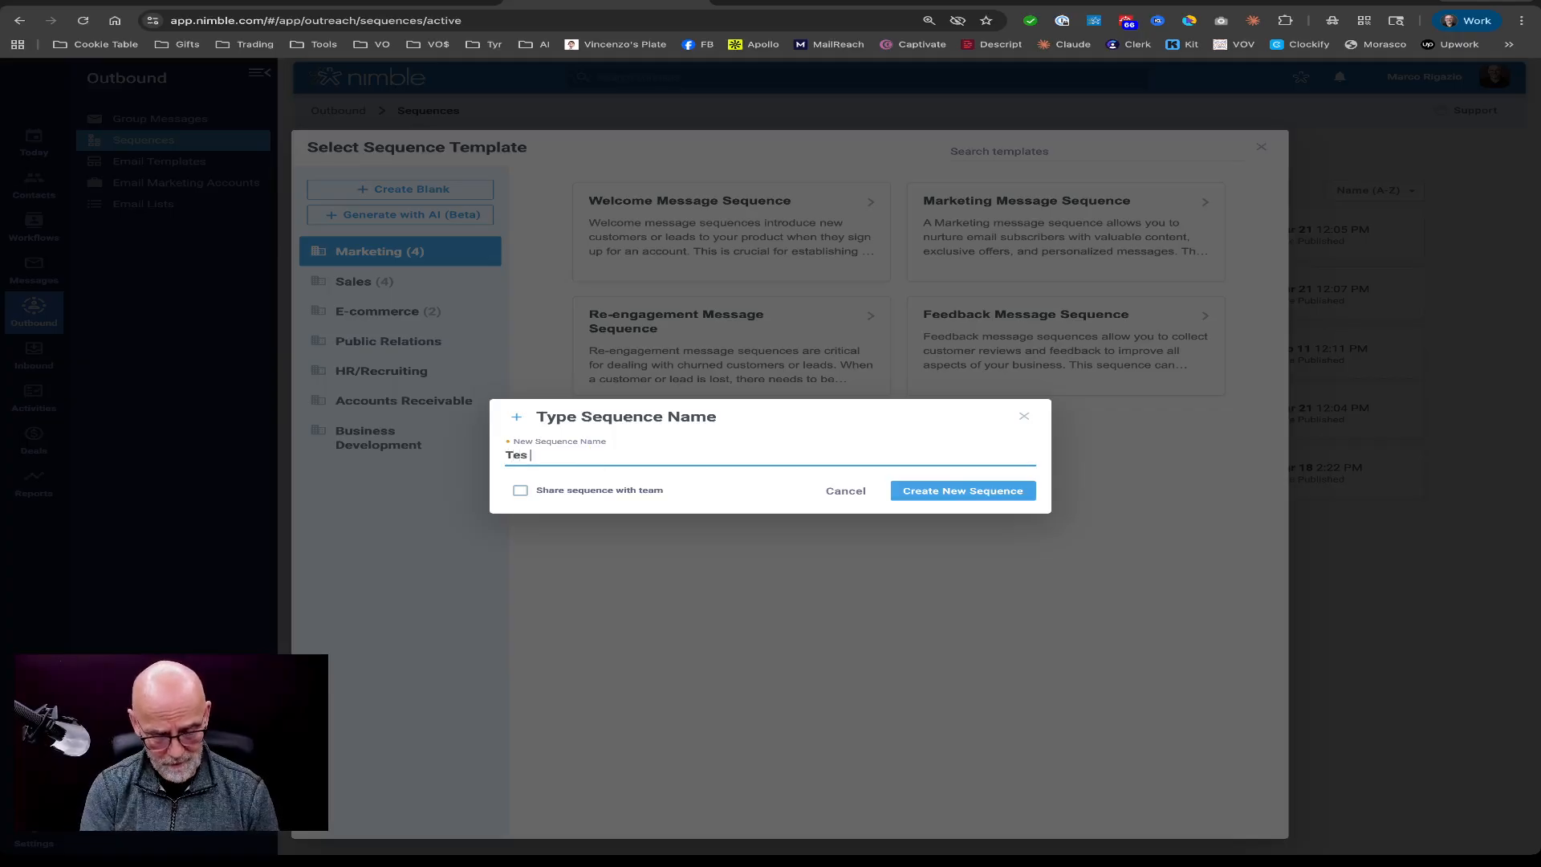
{"action": "type", "text": "t Seq"}
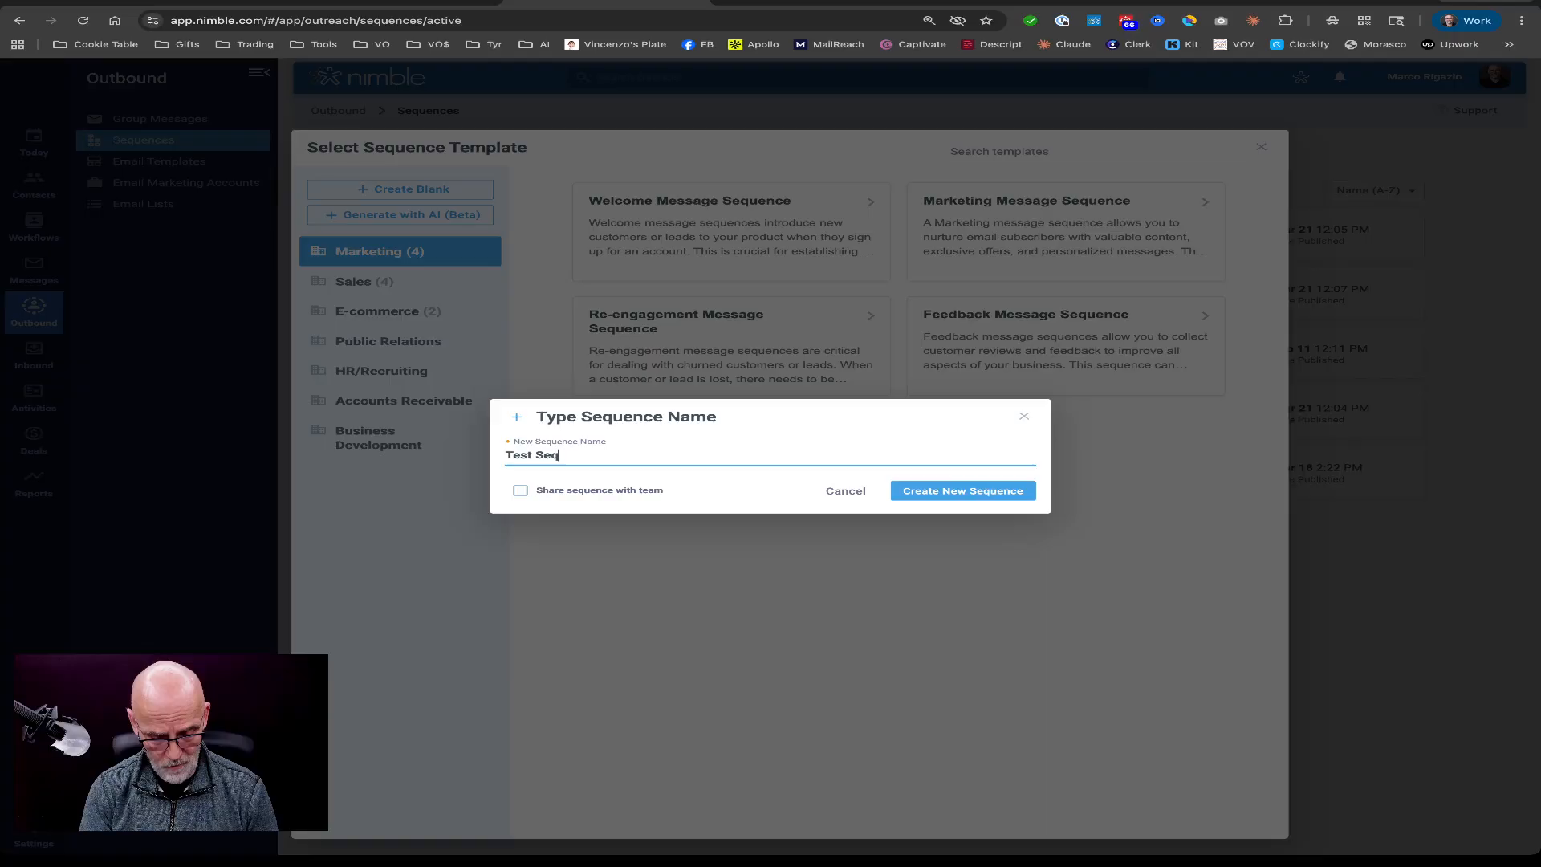
{"action": "type", "text": "uence"}
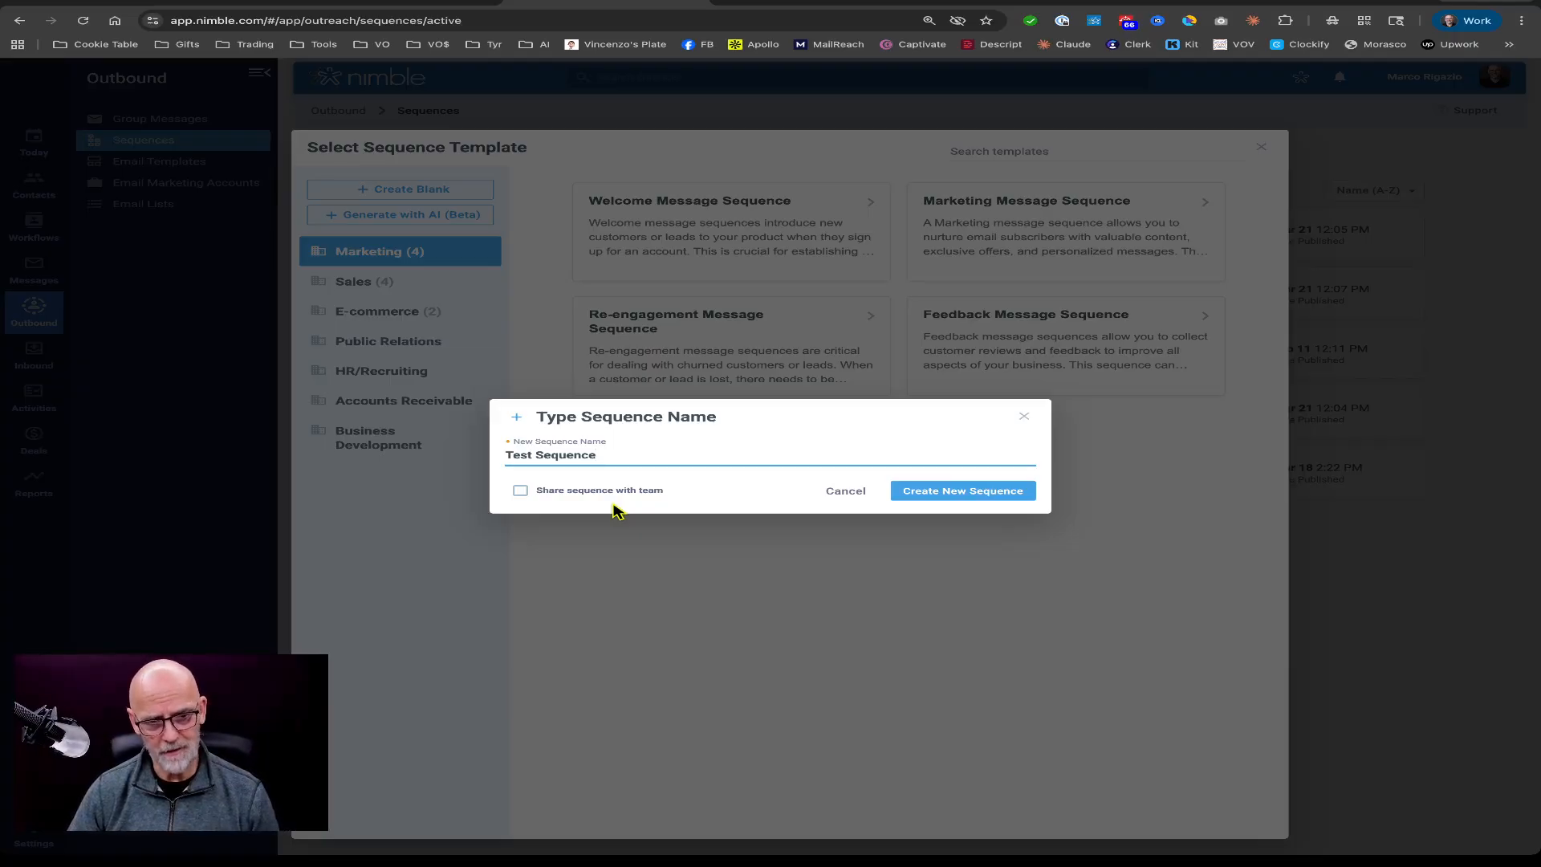
{"action": "left_click", "coordinate": [909, 497]}
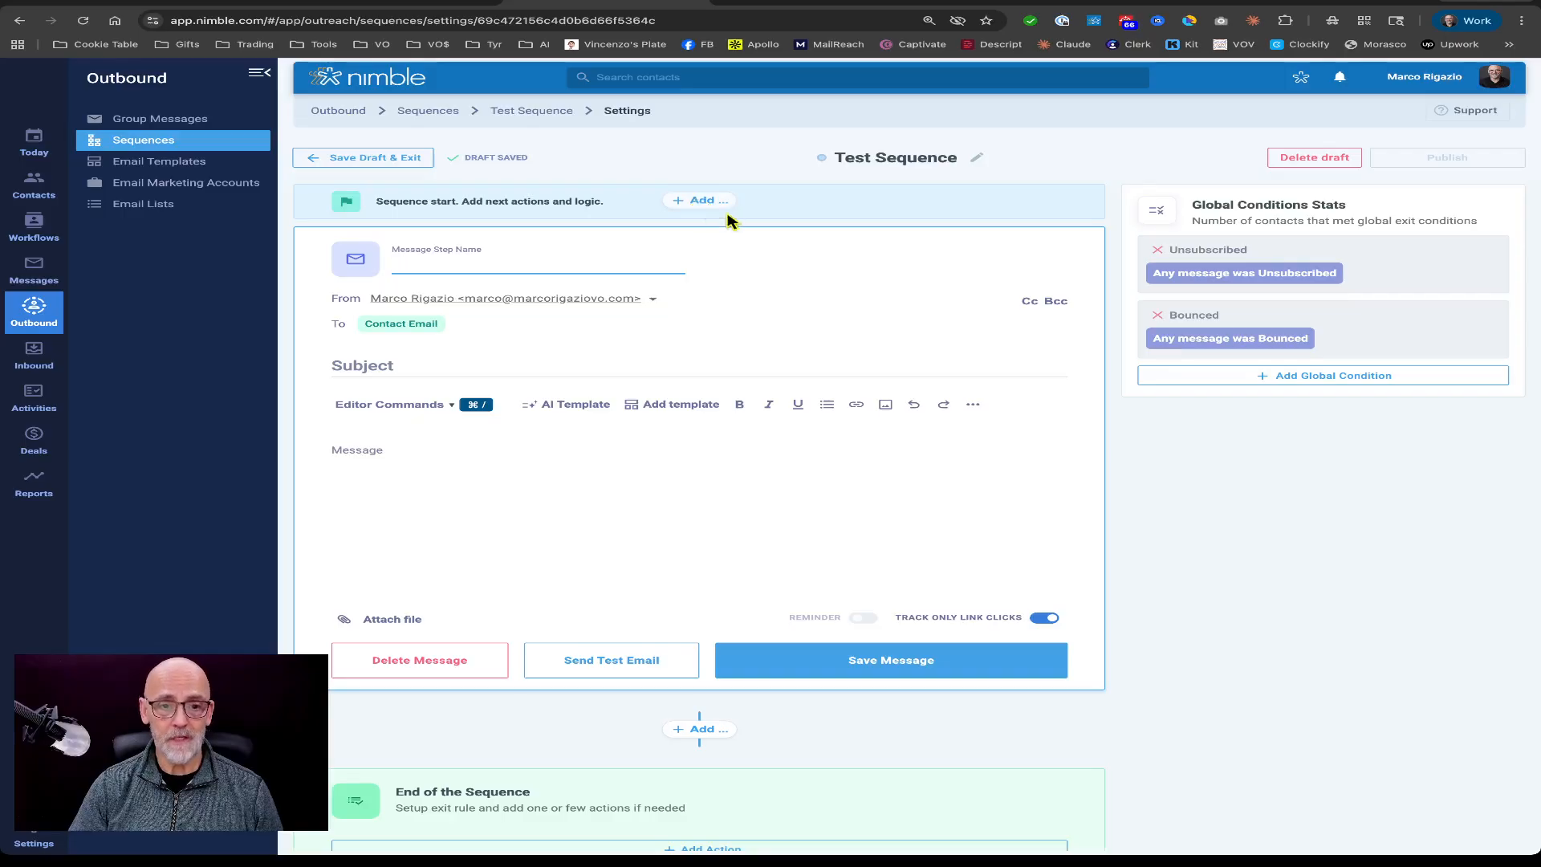
Add a delay step of 1 day at the start of the sequence.
{"action": "left_click", "coordinate": [700, 202]}
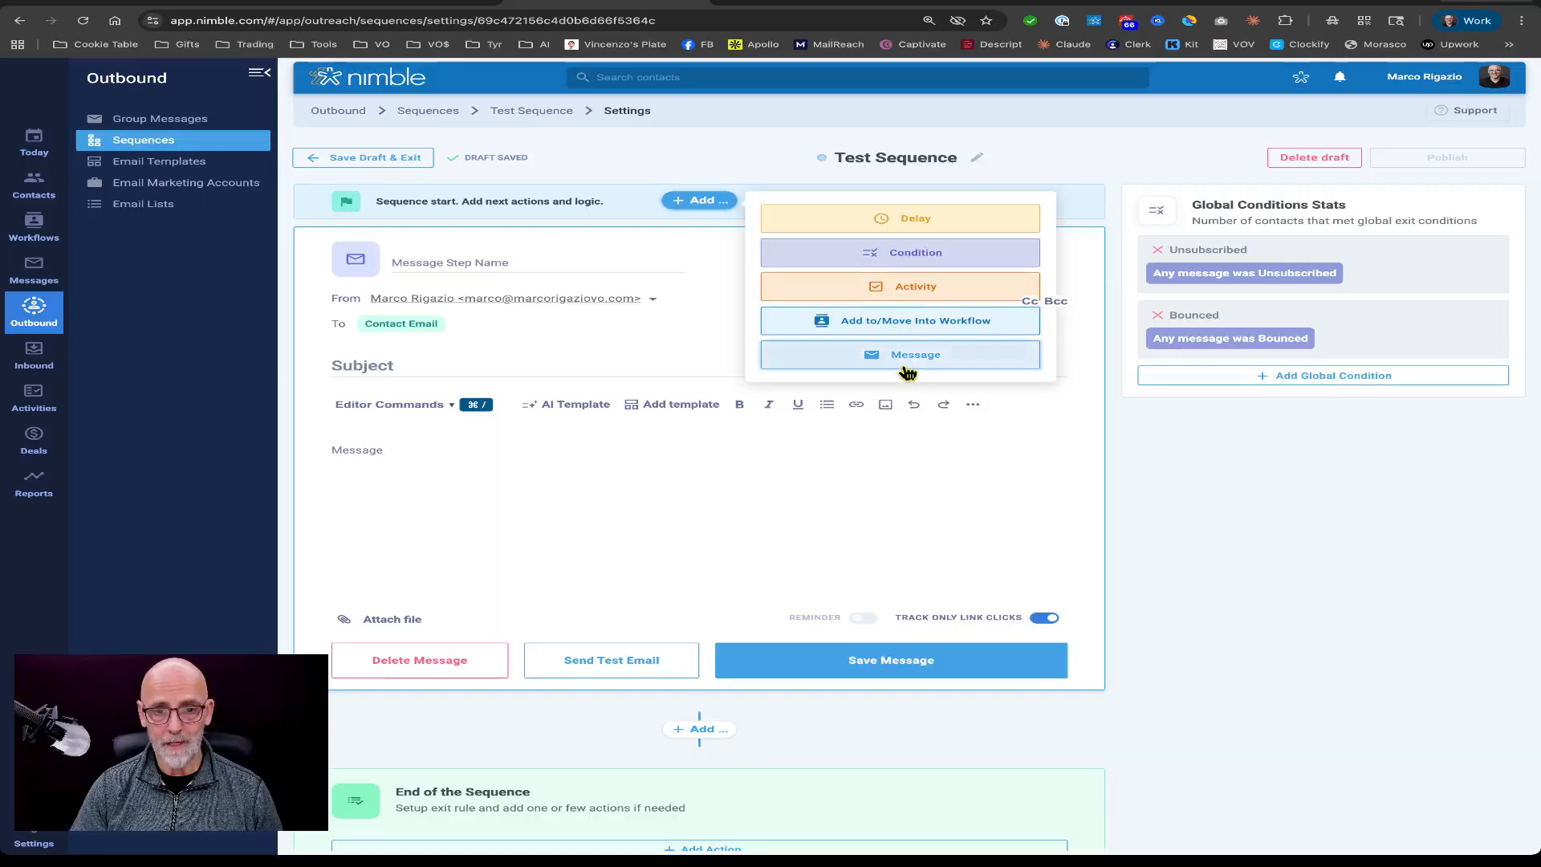
{"action": "left_click", "coordinate": [871, 229]}
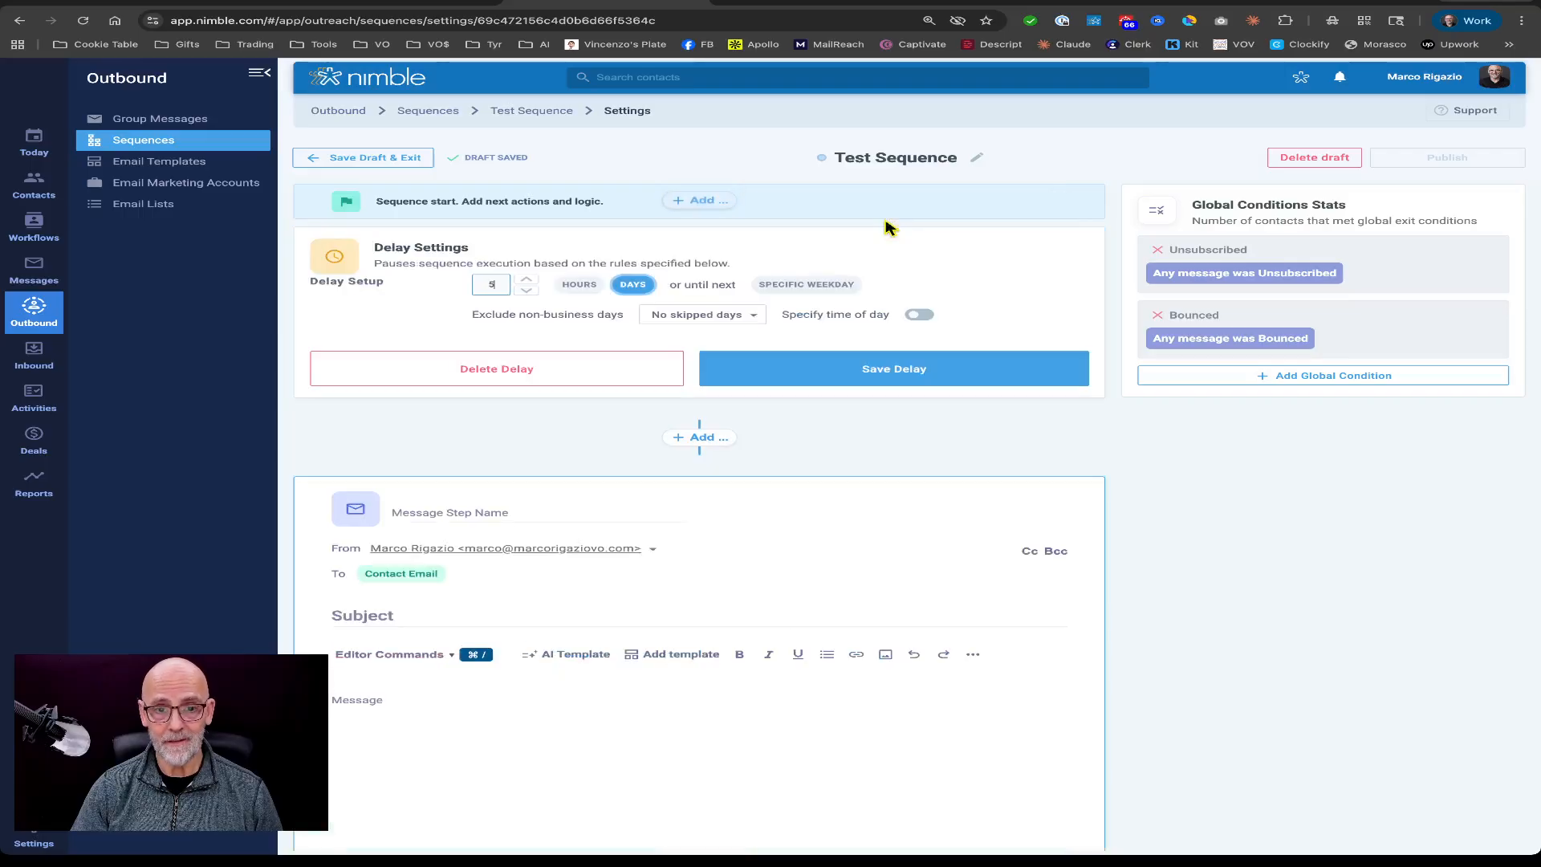
{"action": "double_click", "coordinate": [496, 287]}
{"action": "type", "text": "1"}
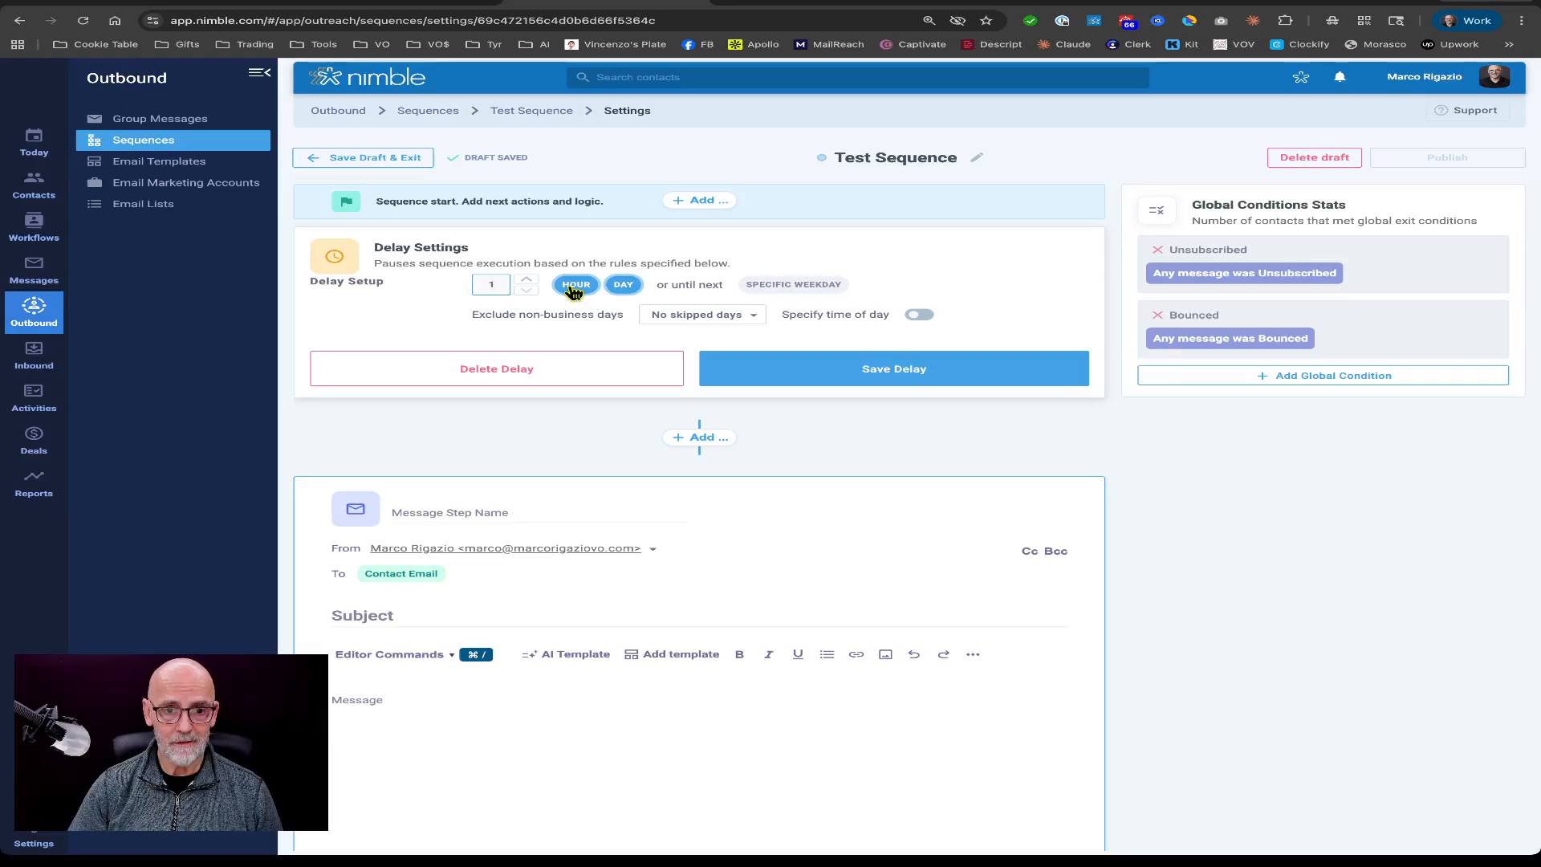
Exclude Saturday and Sunday as non-business days for the delay and save the delay.
{"action": "left_click", "coordinate": [753, 316]}
{"action": "scroll", "coordinate": [568, 423], "scroll_direction": "down", "scroll_amount": 1}
{"action": "scroll", "coordinate": [557, 431], "scroll_direction": "up", "scroll_amount": 1}
{"action": "left_click", "coordinate": [560, 444]}
{"action": "scroll", "coordinate": [560, 444], "scroll_direction": "down", "scroll_amount": 1}
{"action": "left_click", "coordinate": [549, 447]}
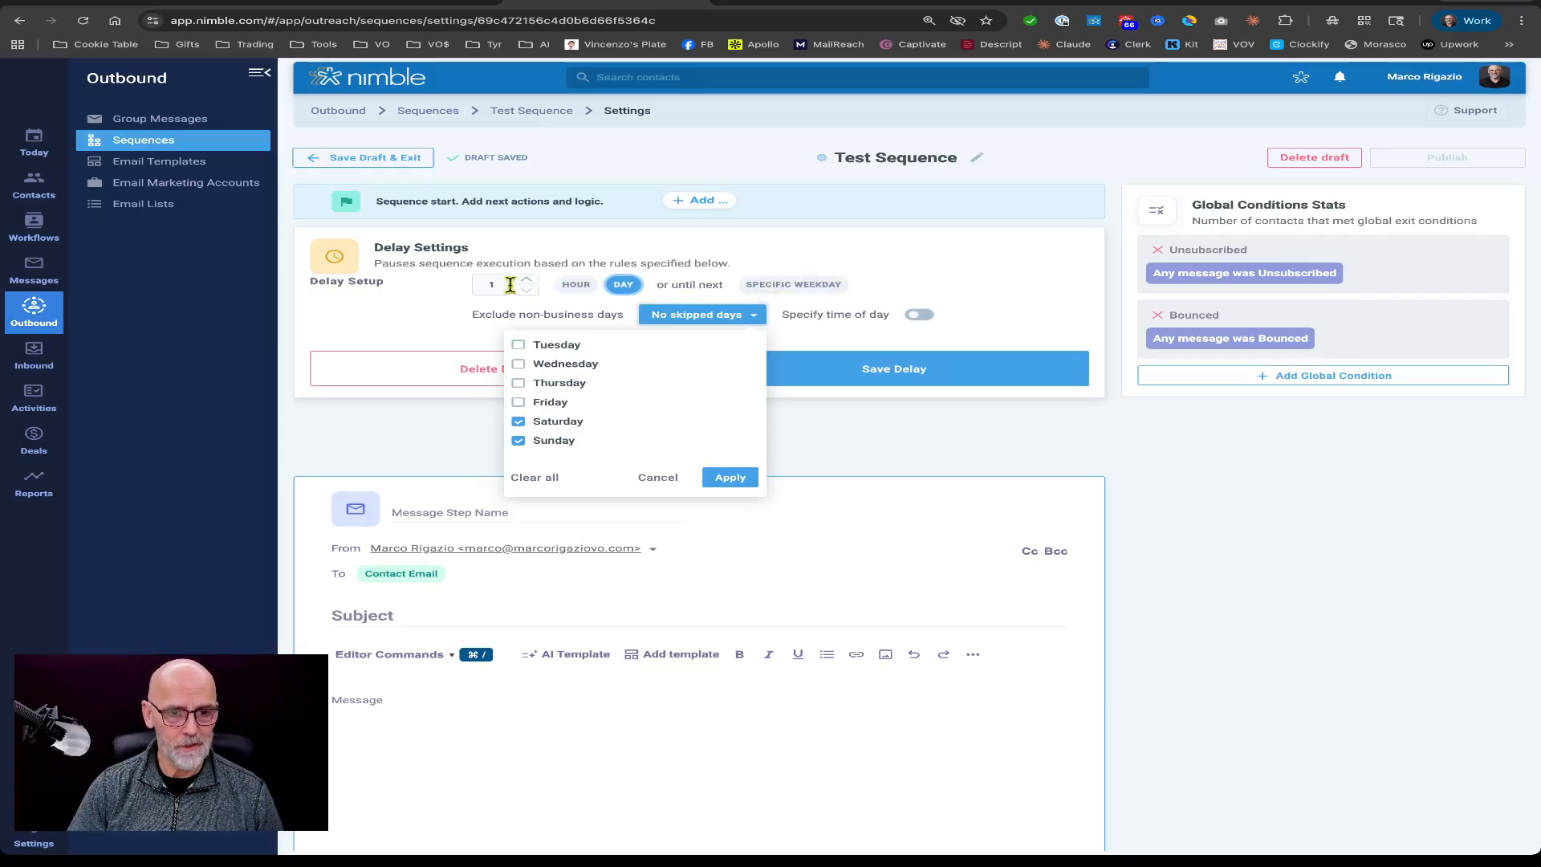
{"action": "left_click", "coordinate": [730, 478]}
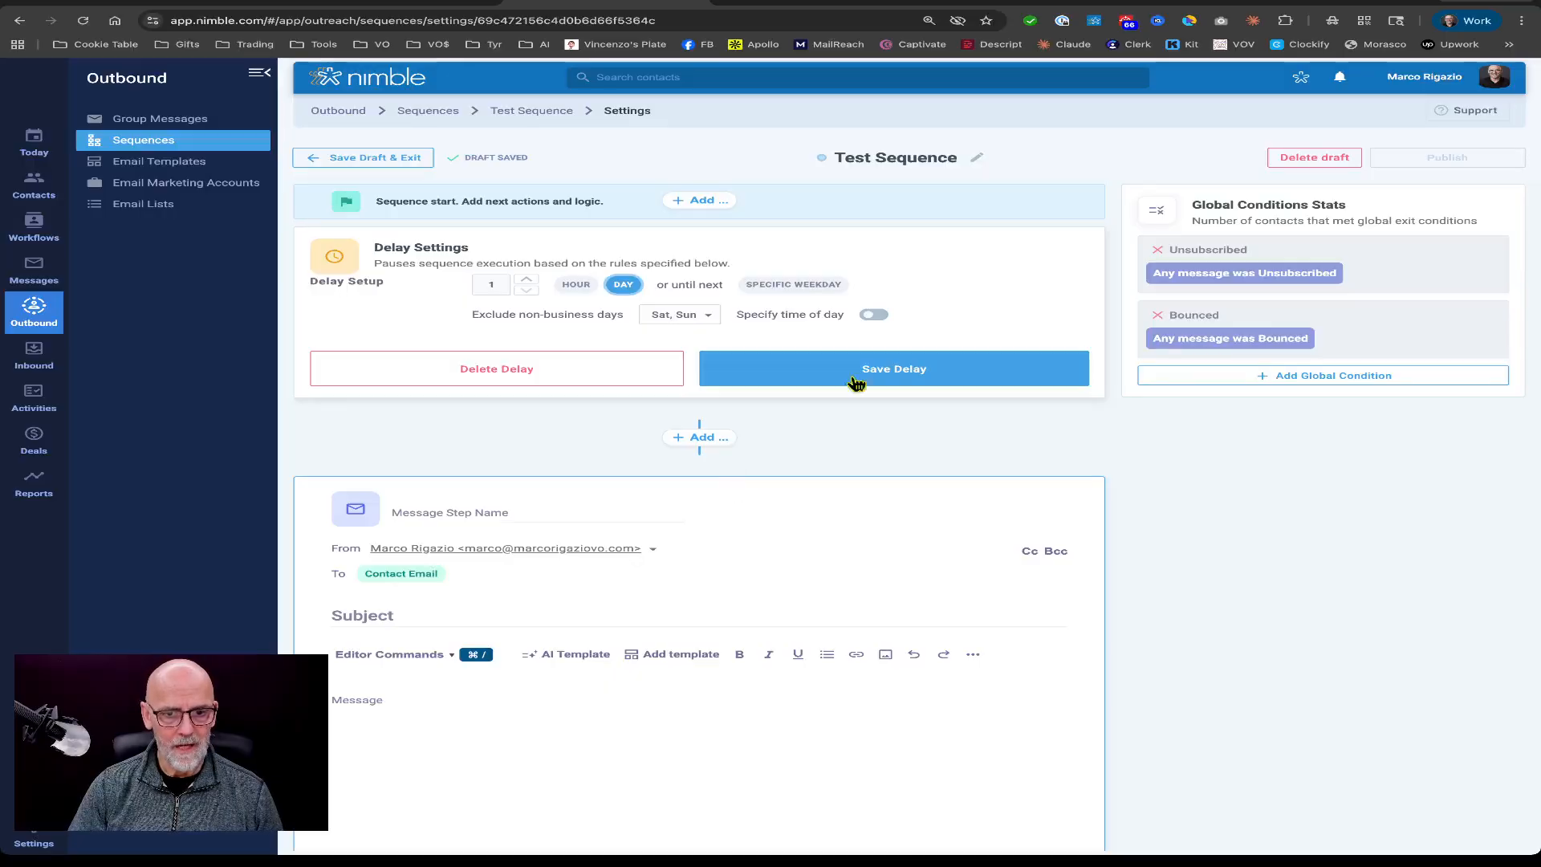
{"action": "left_click", "coordinate": [893, 370]}
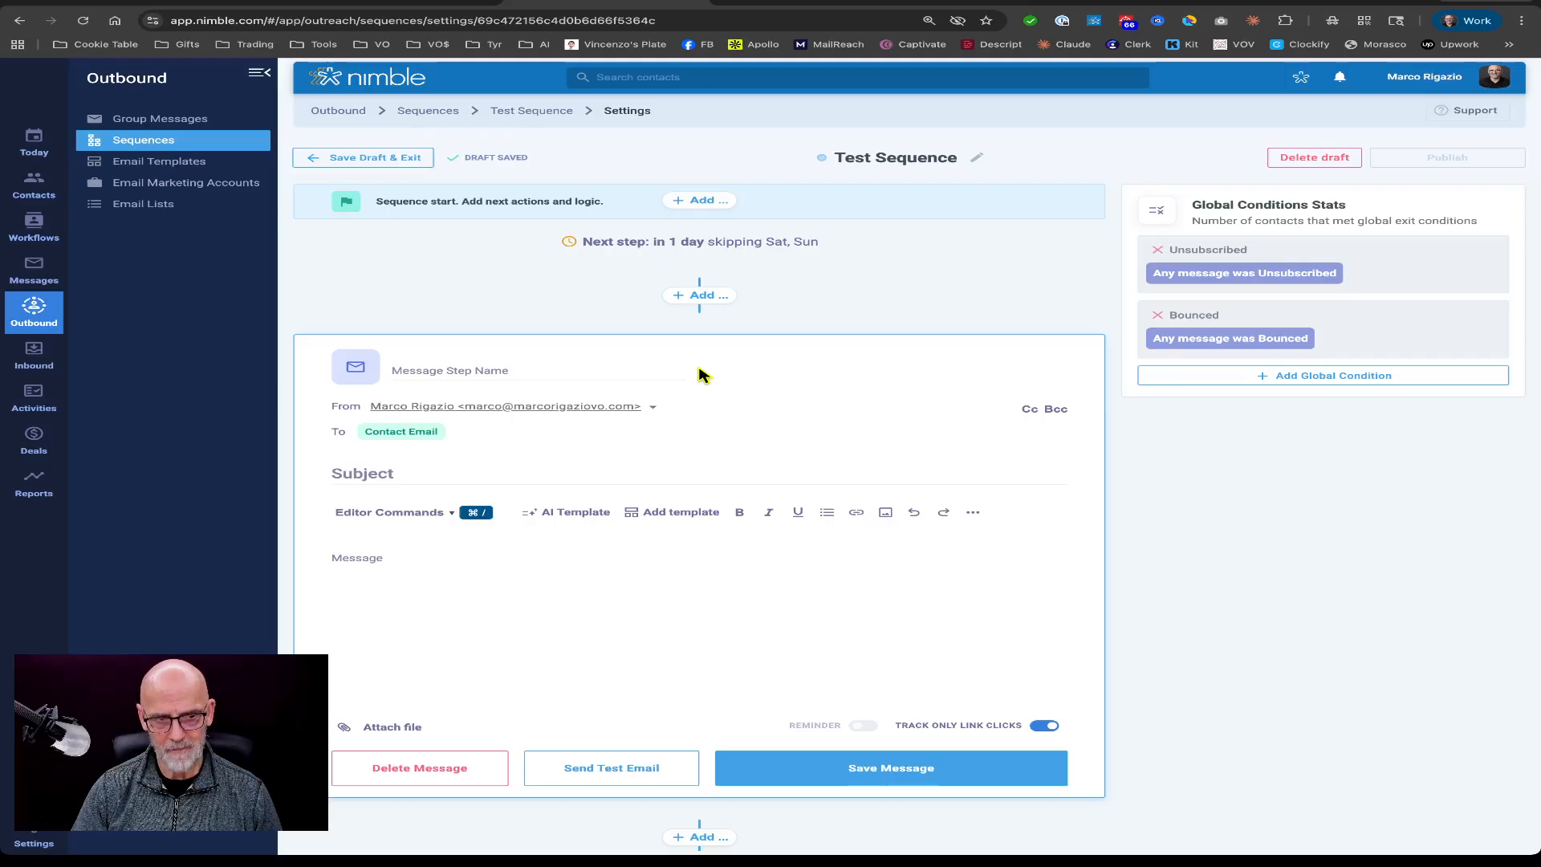
Name the message step "Email #1" and set its subject to "Test Email #1".
{"action": "left_click", "coordinate": [553, 371]}
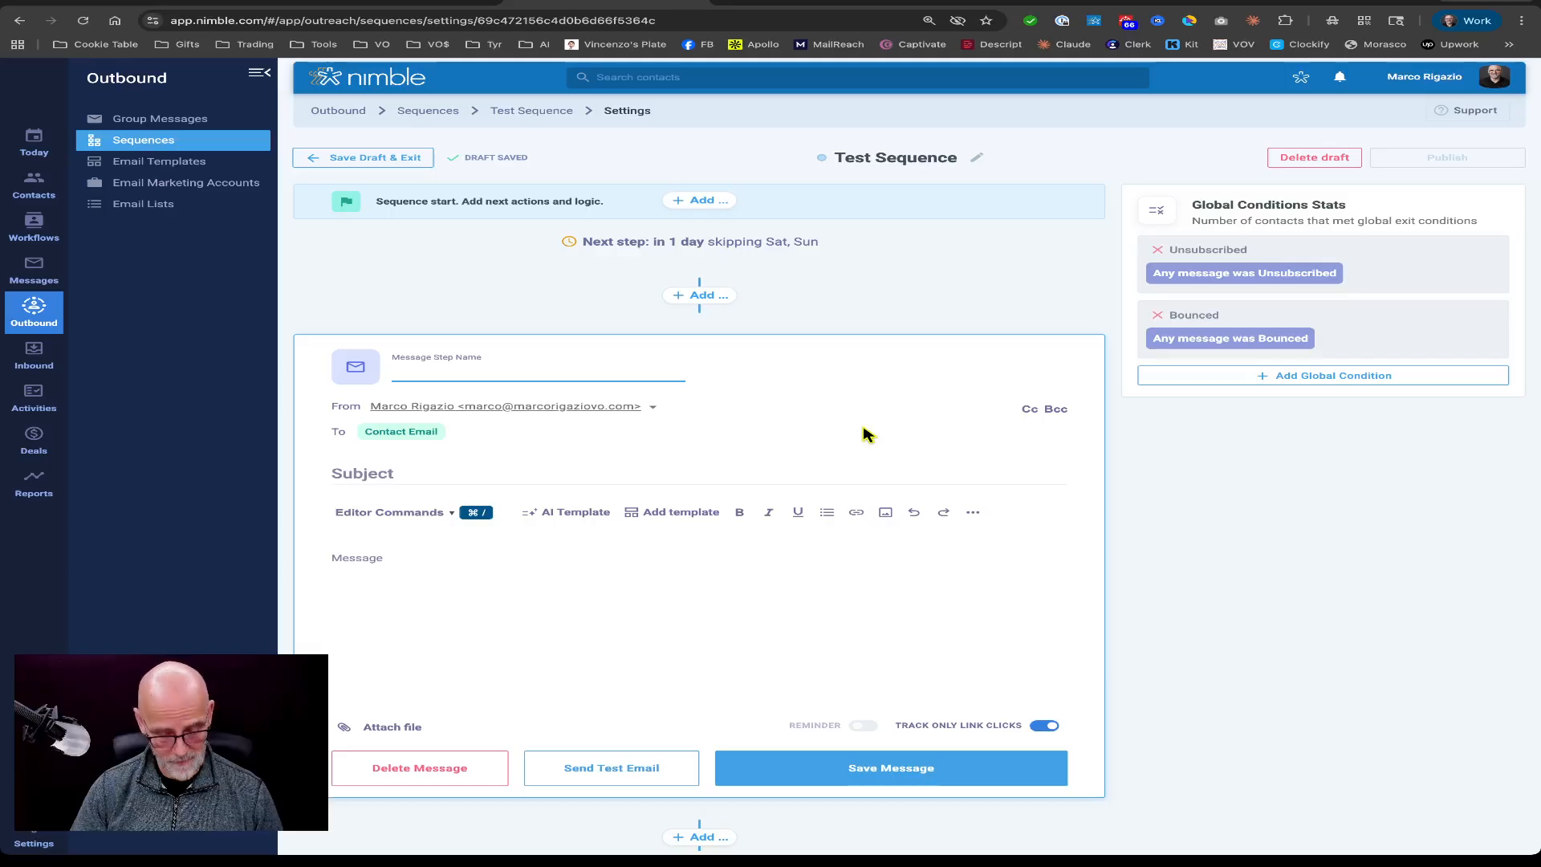
{"action": "type", "text": "Email #1"}
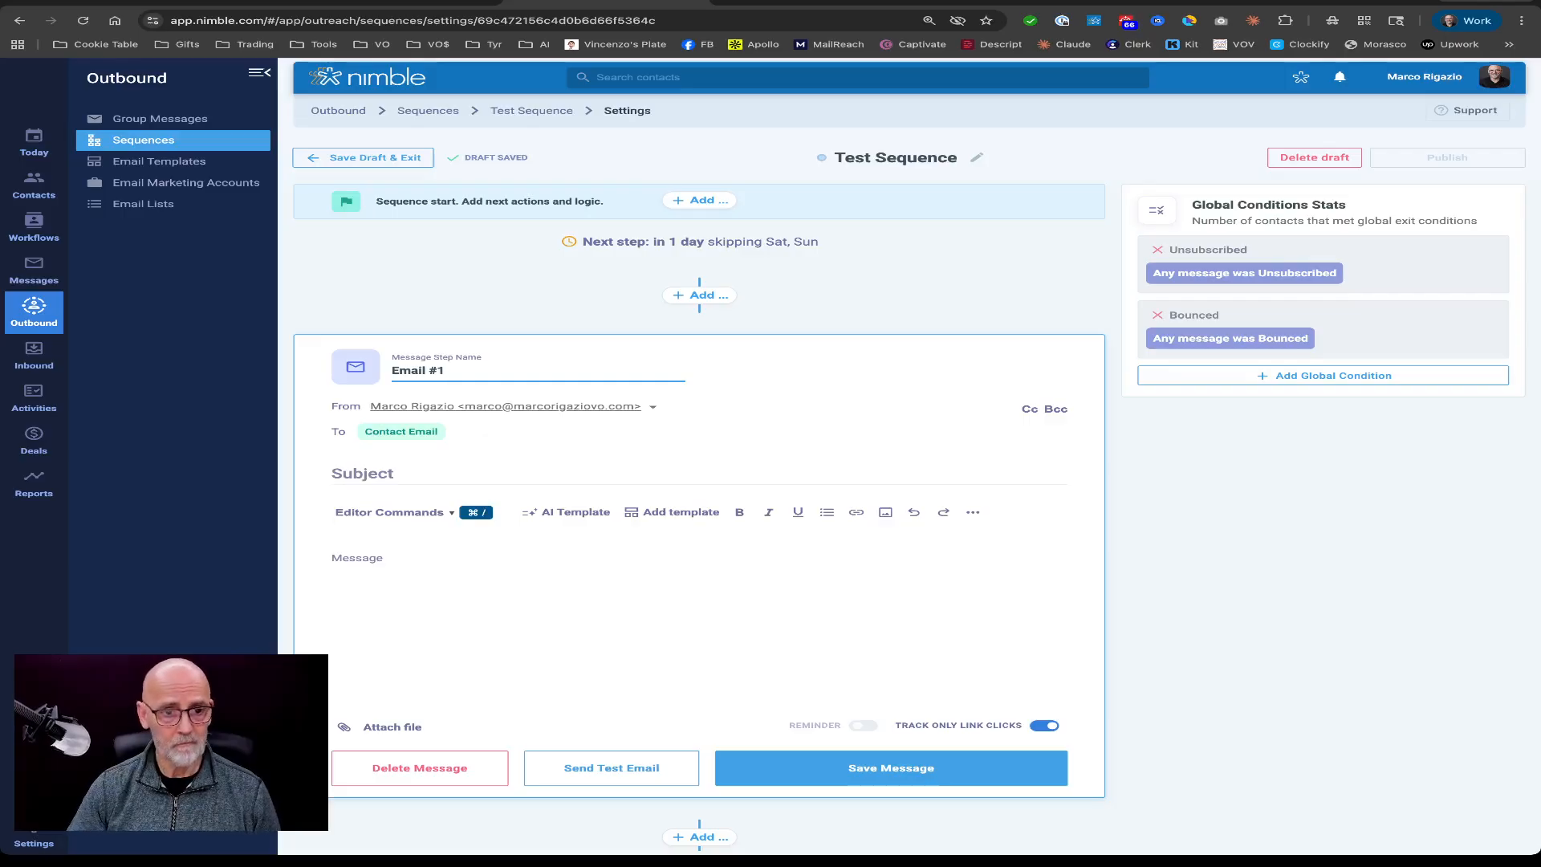
{"action": "left_click", "coordinate": [551, 477]}
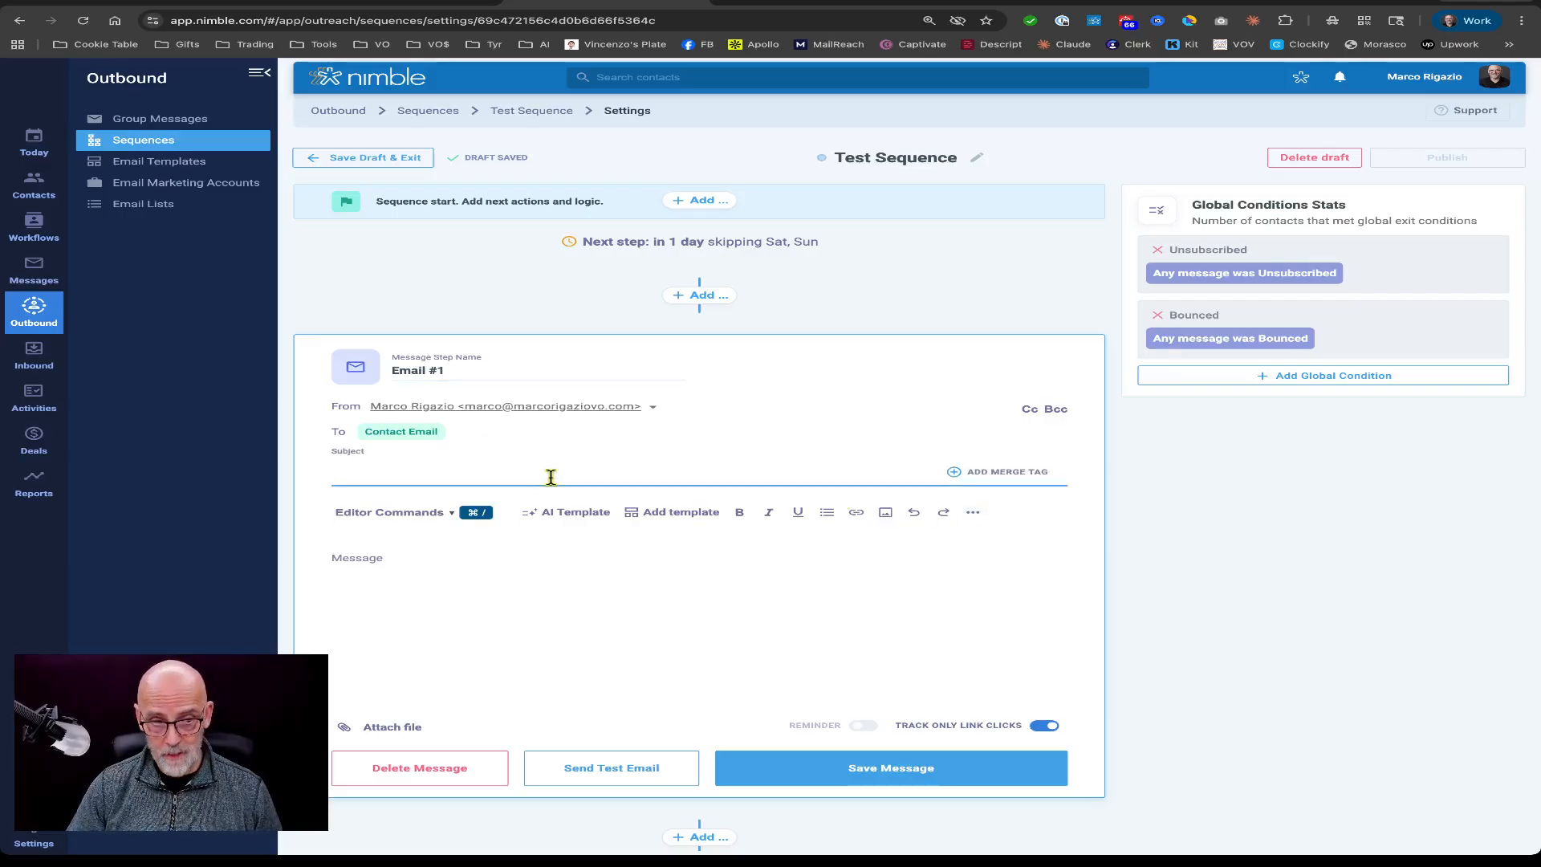
{"action": "type", "text": "Test"}
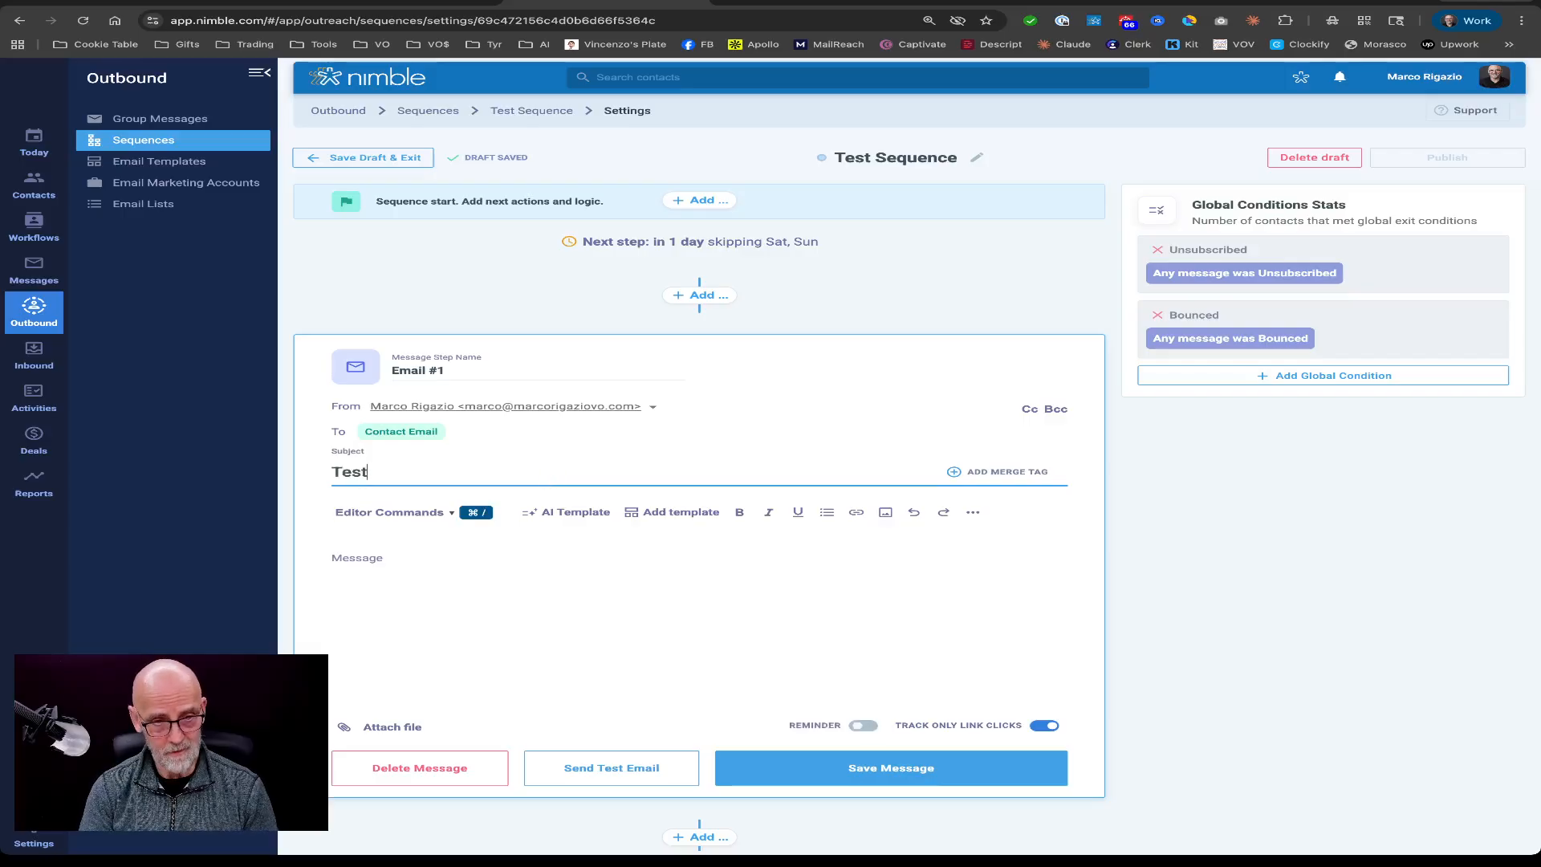
{"action": "type", "text": " Email $"}
{"action": "key", "text": "BackSpace"}
{"action": "type", "text": "#1"}
Browse the ready-made and saved email templates, closing the template picker without inserting one.
{"action": "left_click", "coordinate": [423, 565]}
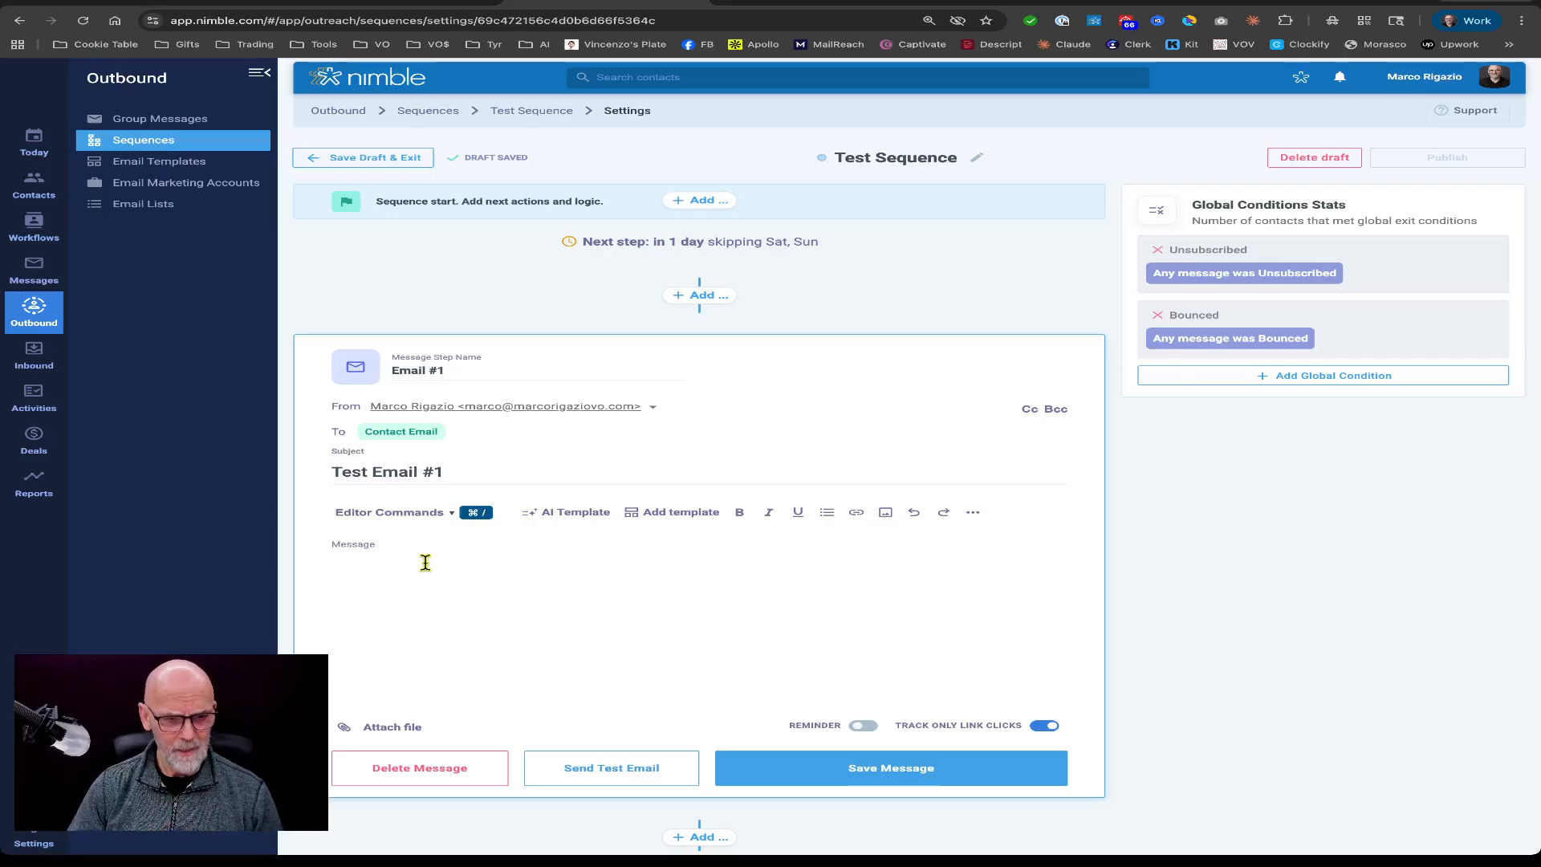
{"action": "left_click", "coordinate": [680, 515]}
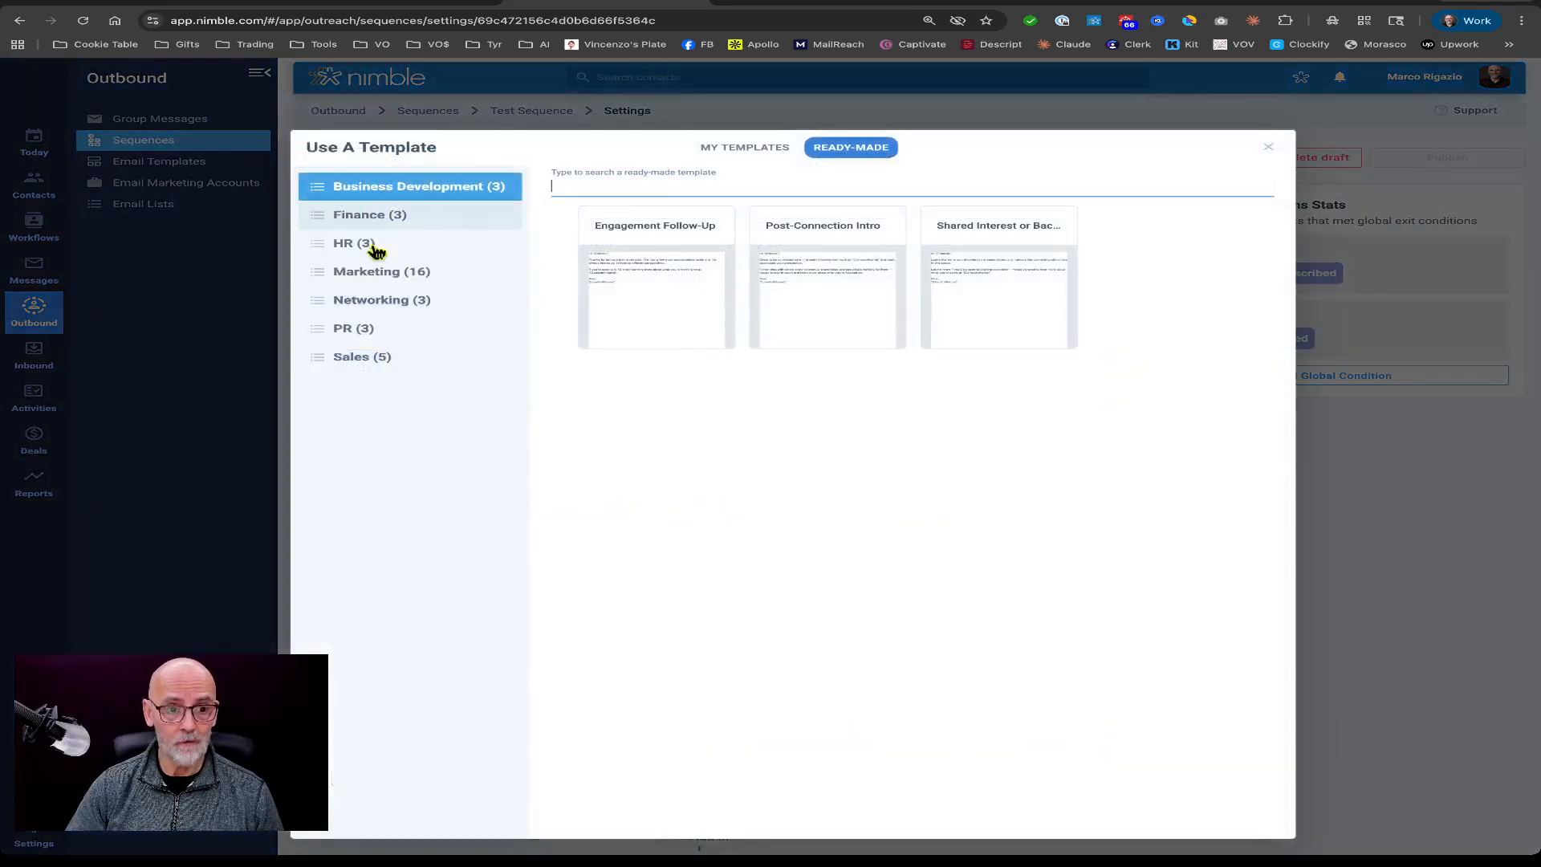
{"action": "left_click", "coordinate": [746, 148]}
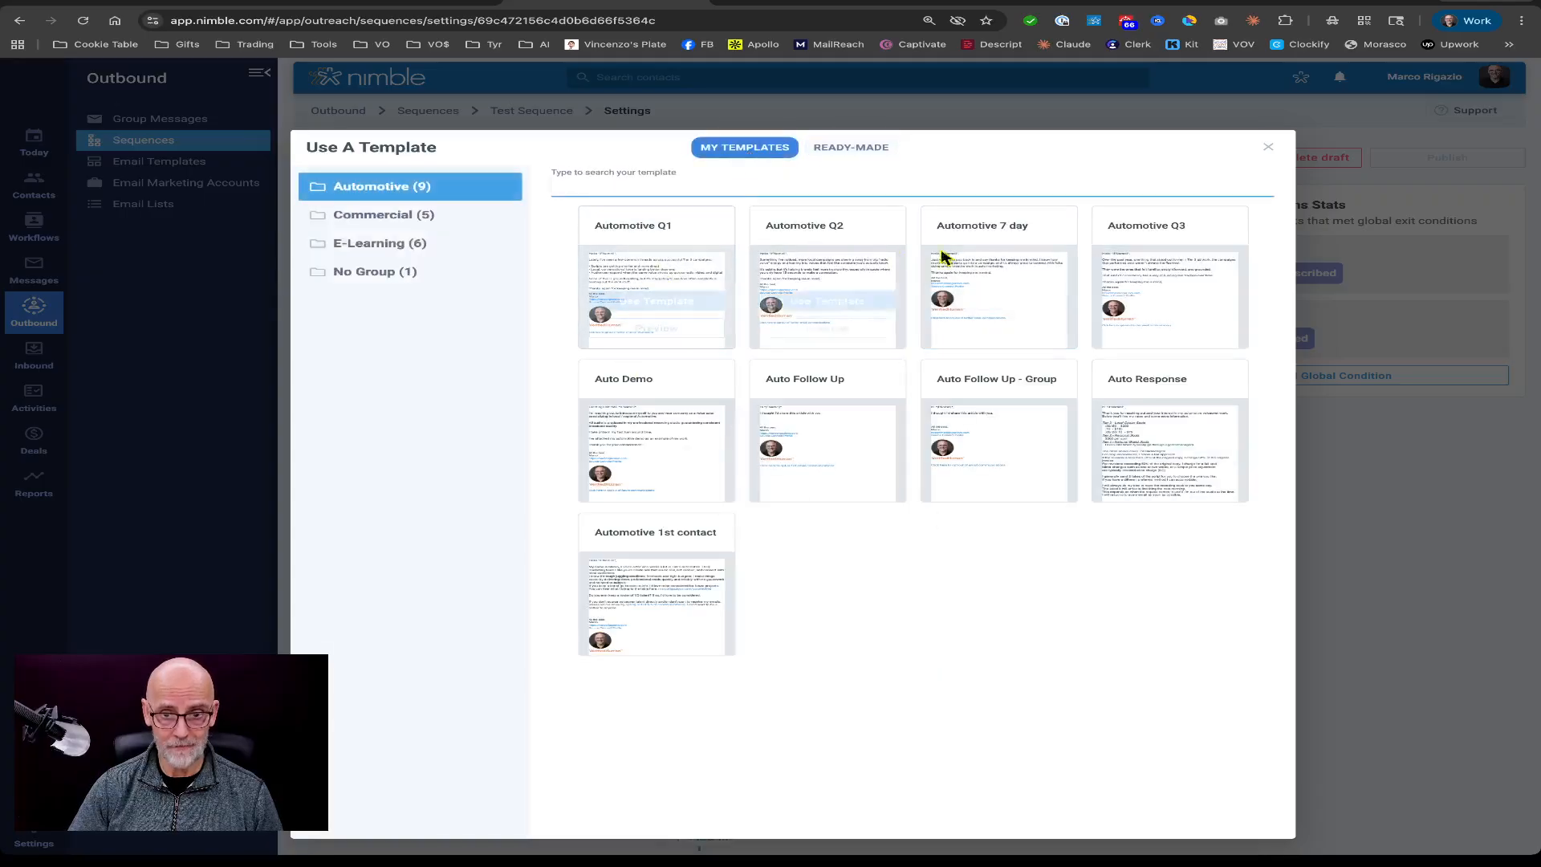
{"action": "mouse_move", "coordinate": [633, 523]}
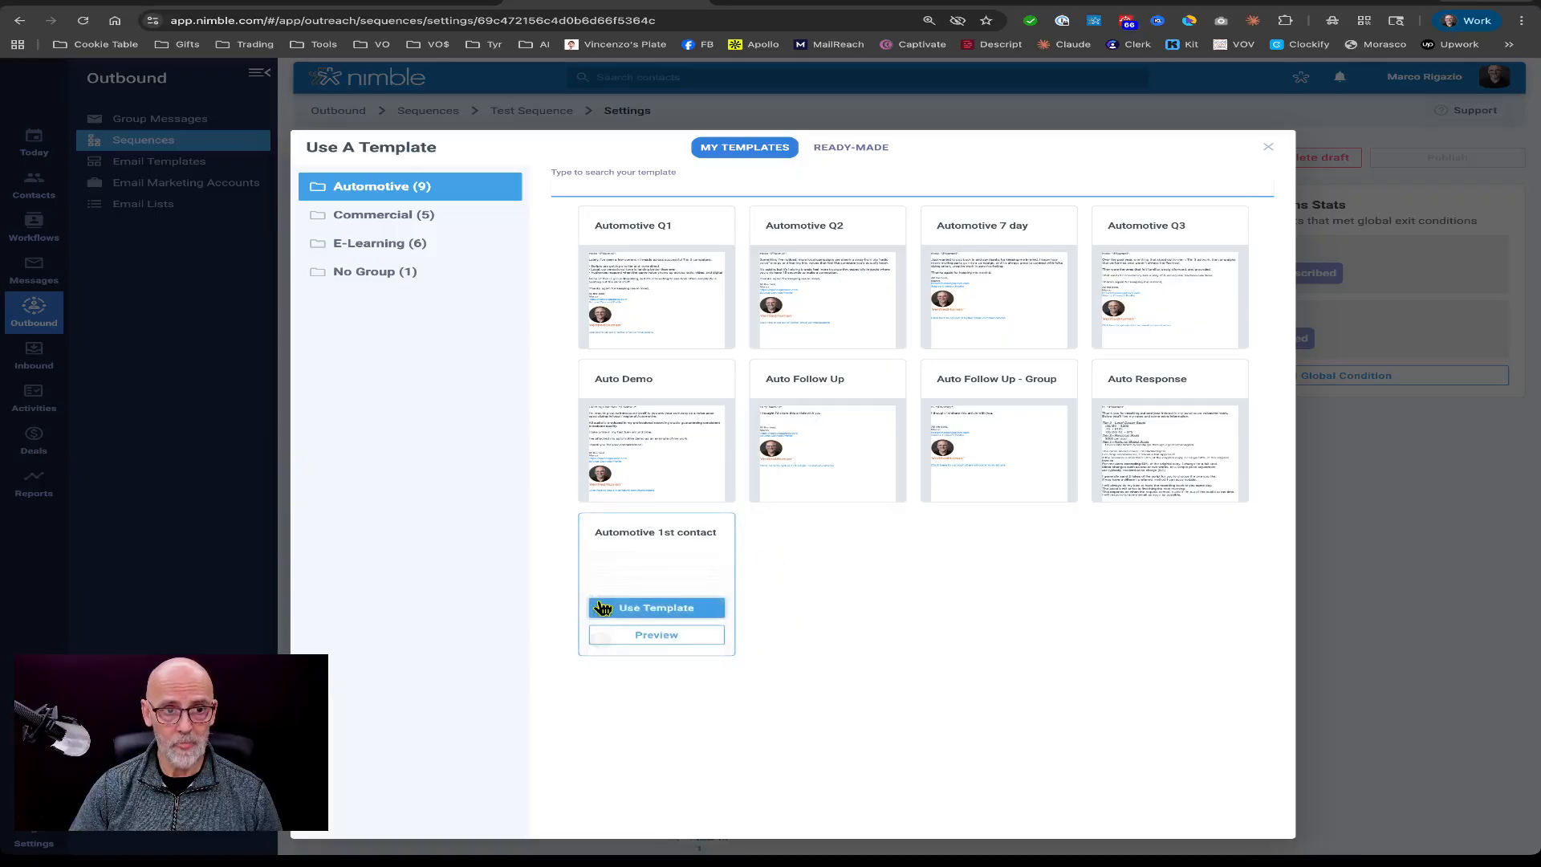
{"action": "left_click", "coordinate": [1268, 148]}
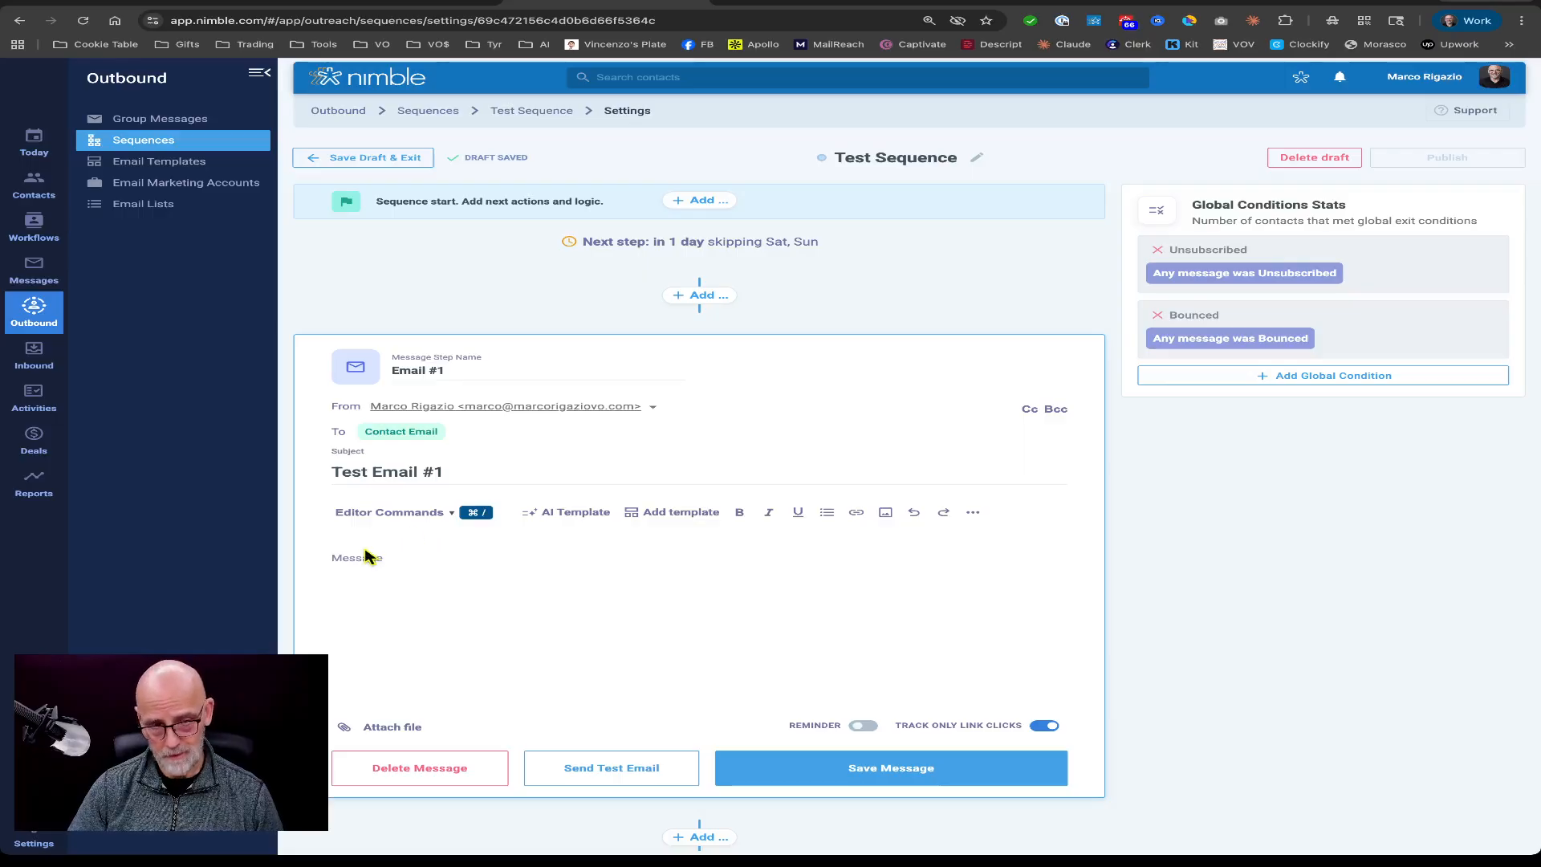
Insert the signature into the message body.
{"action": "left_click", "coordinate": [399, 518]}
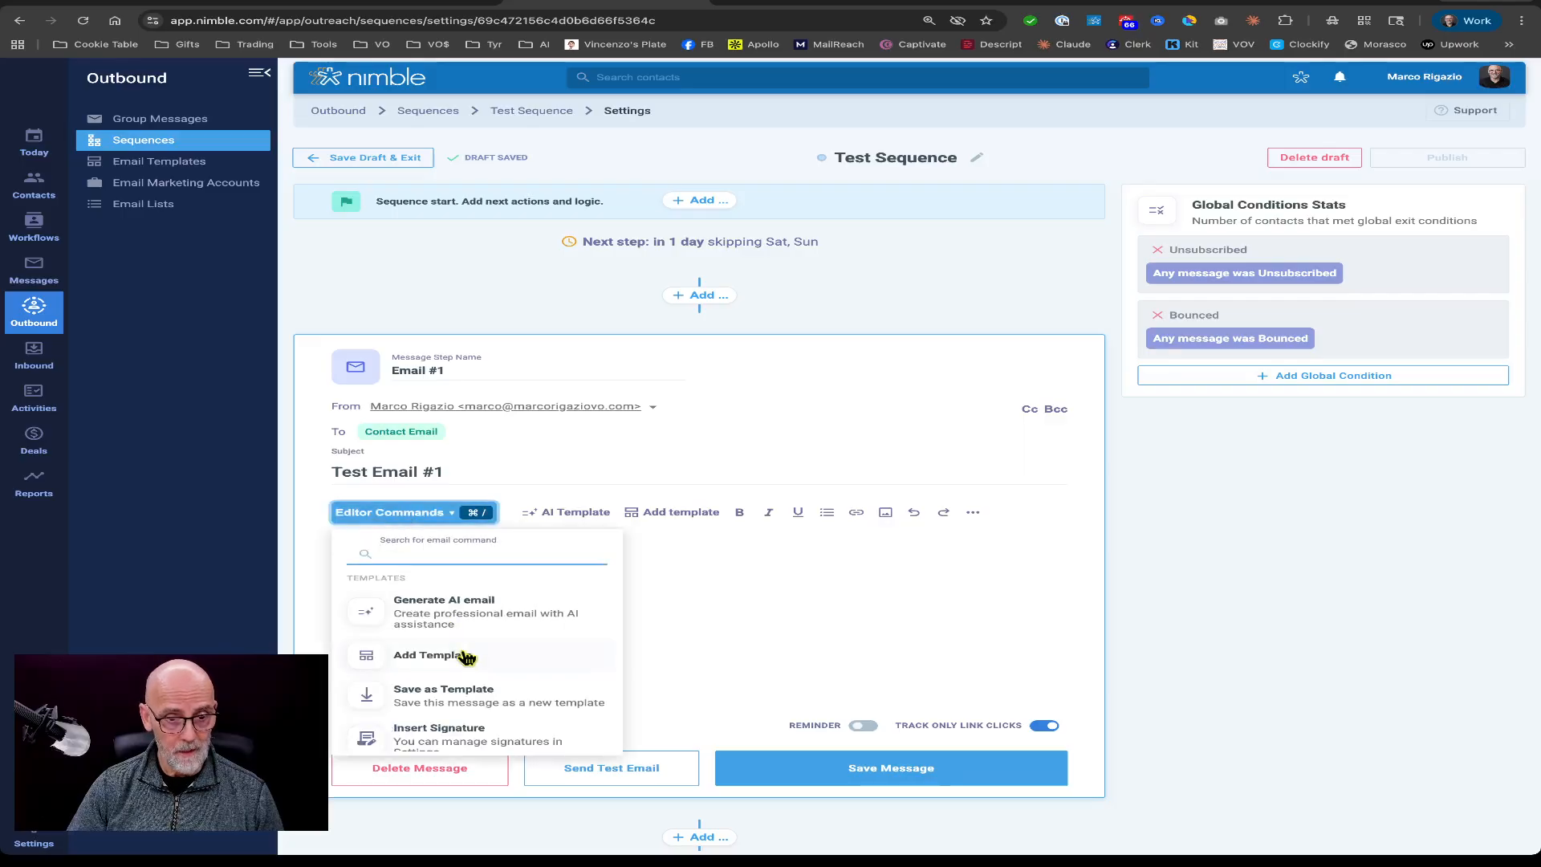
{"action": "scroll", "coordinate": [473, 672], "scroll_direction": "down", "scroll_amount": 1}
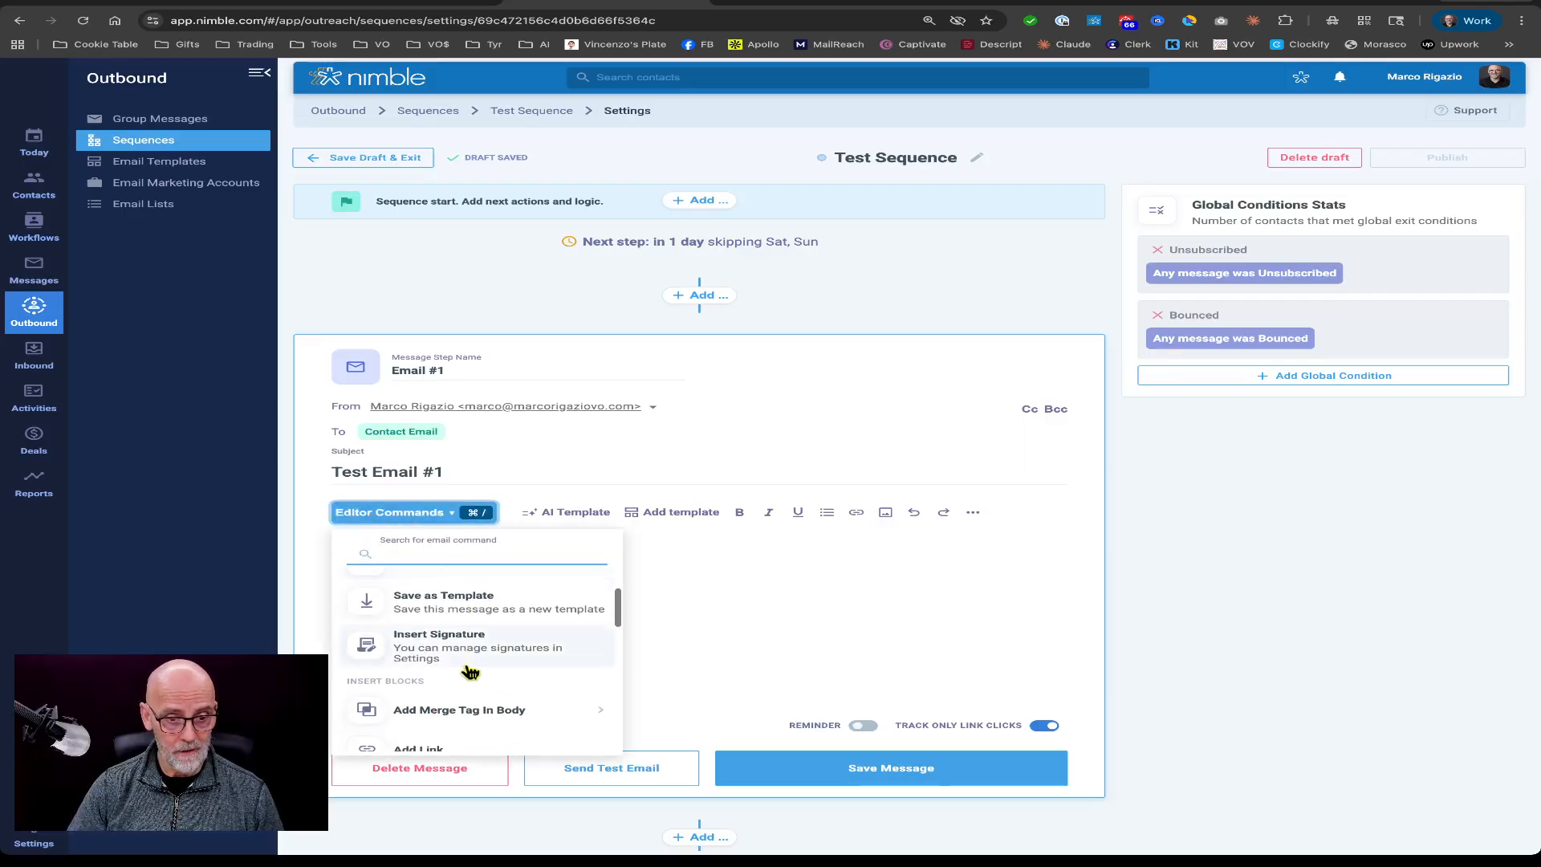
{"action": "left_click", "coordinate": [452, 651]}
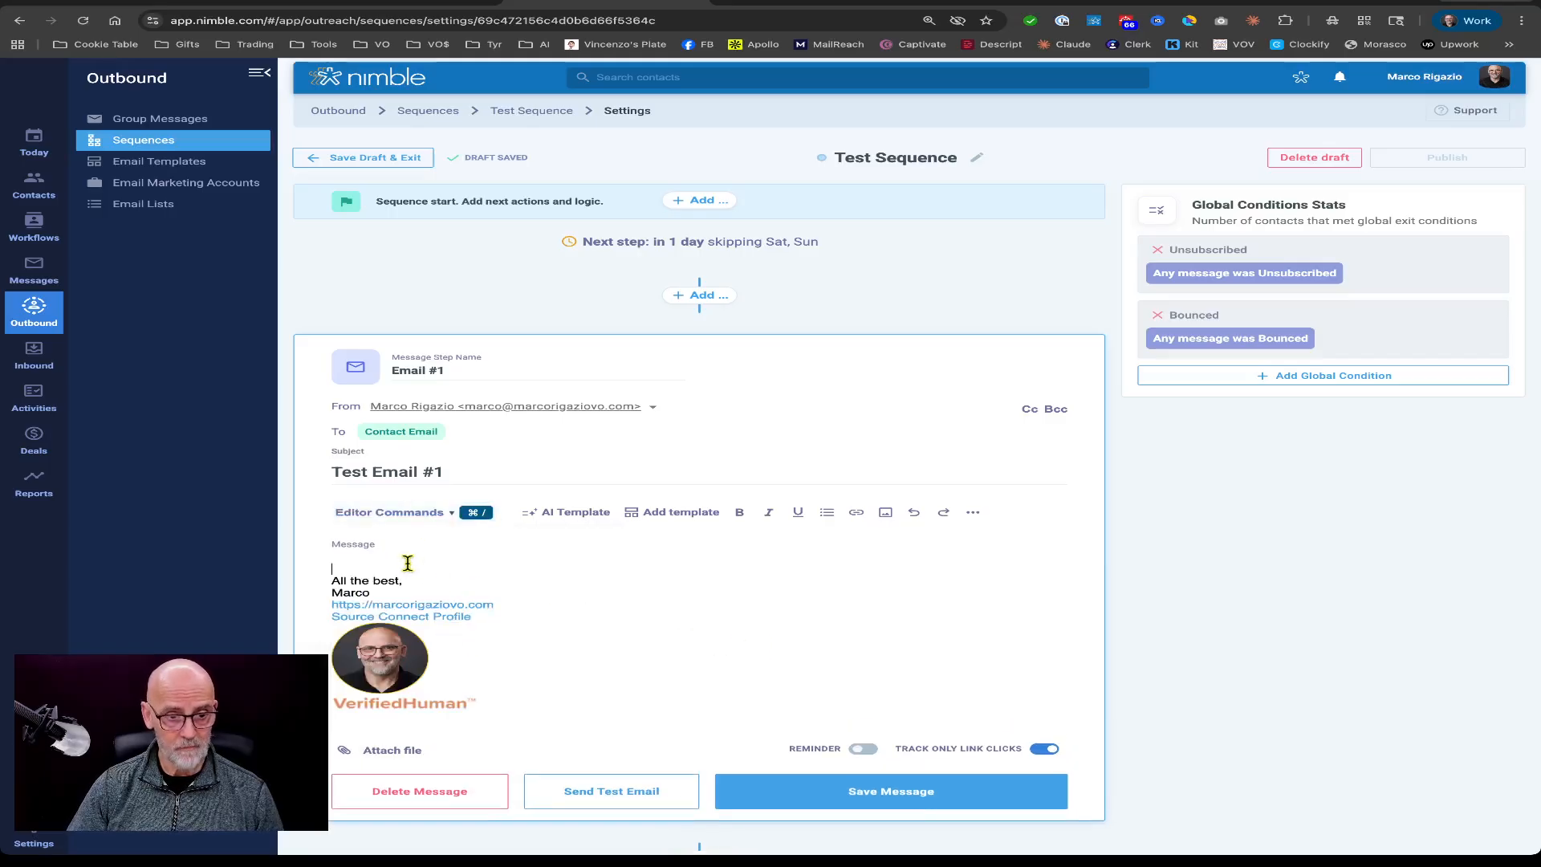
Insert a First Name merge tag at the top of the message body.
{"action": "left_click", "coordinate": [393, 512]}
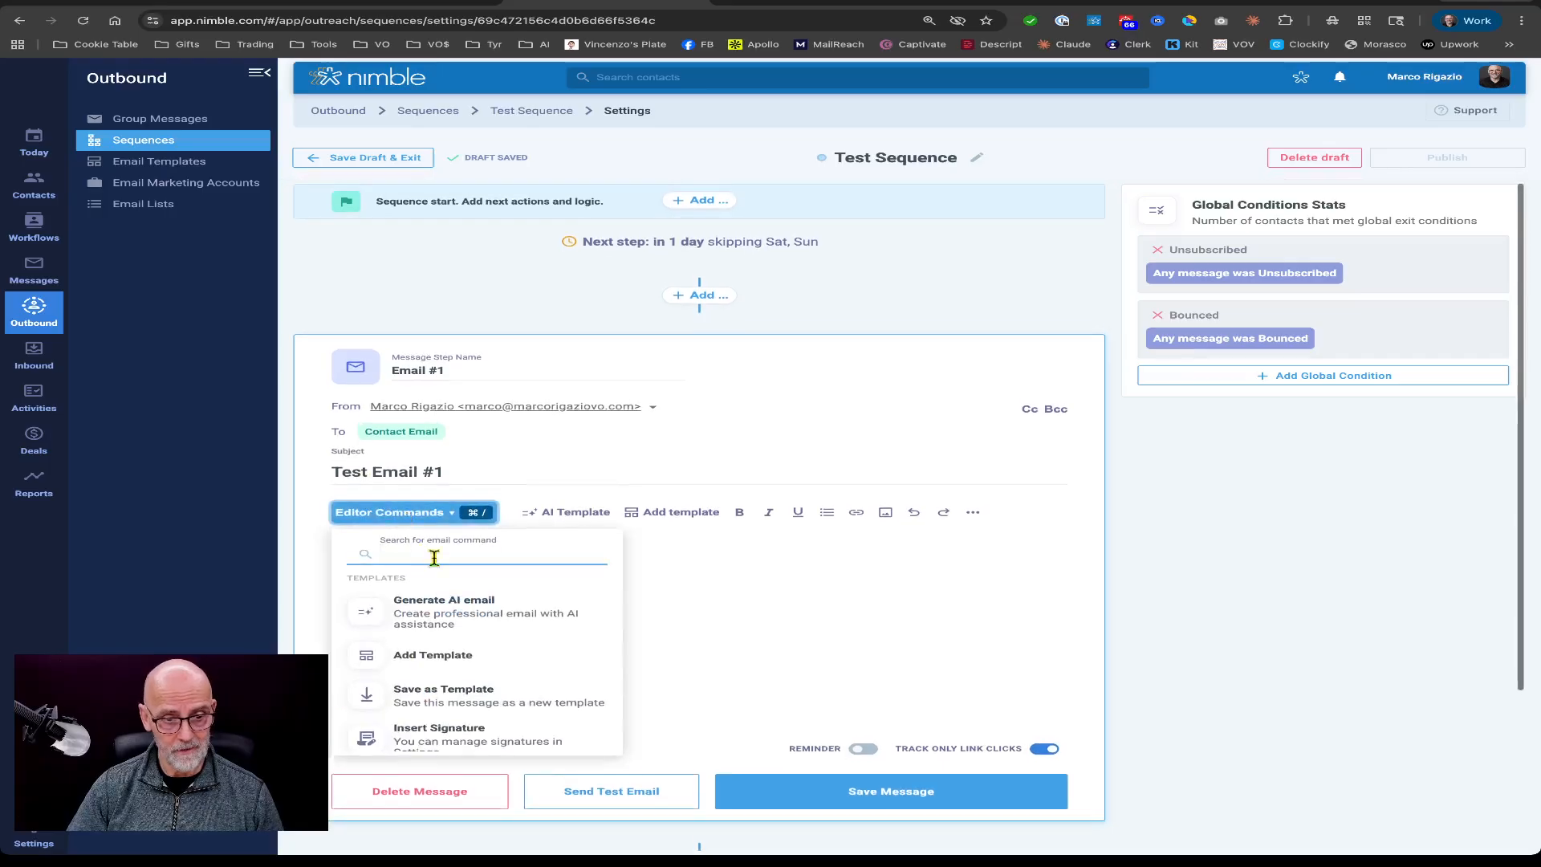
{"action": "scroll", "coordinate": [514, 650], "scroll_direction": "down", "scroll_amount": 4}
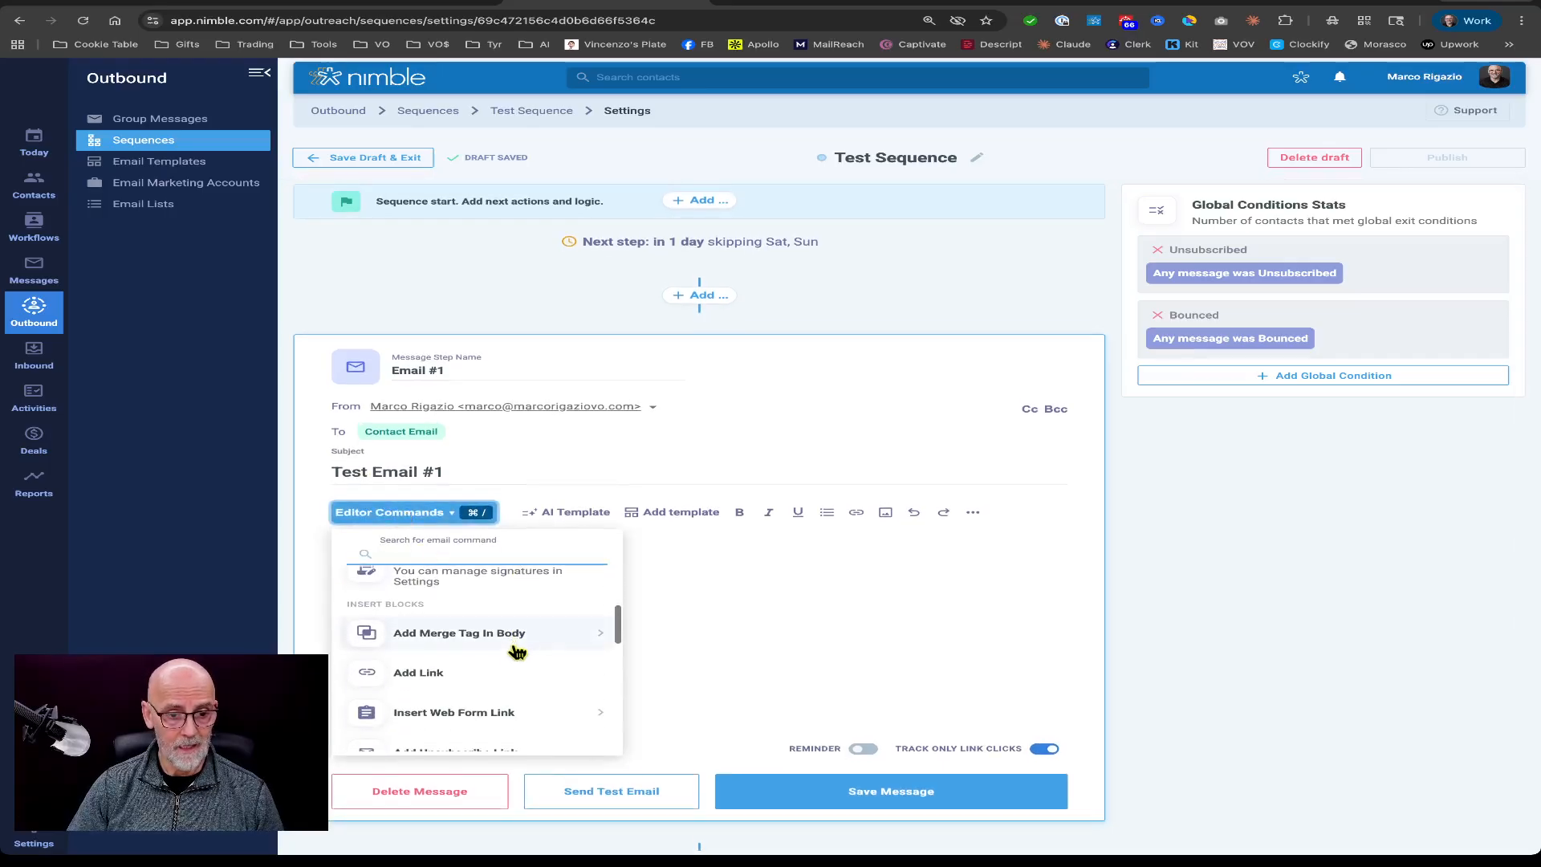
{"action": "left_click", "coordinate": [472, 635]}
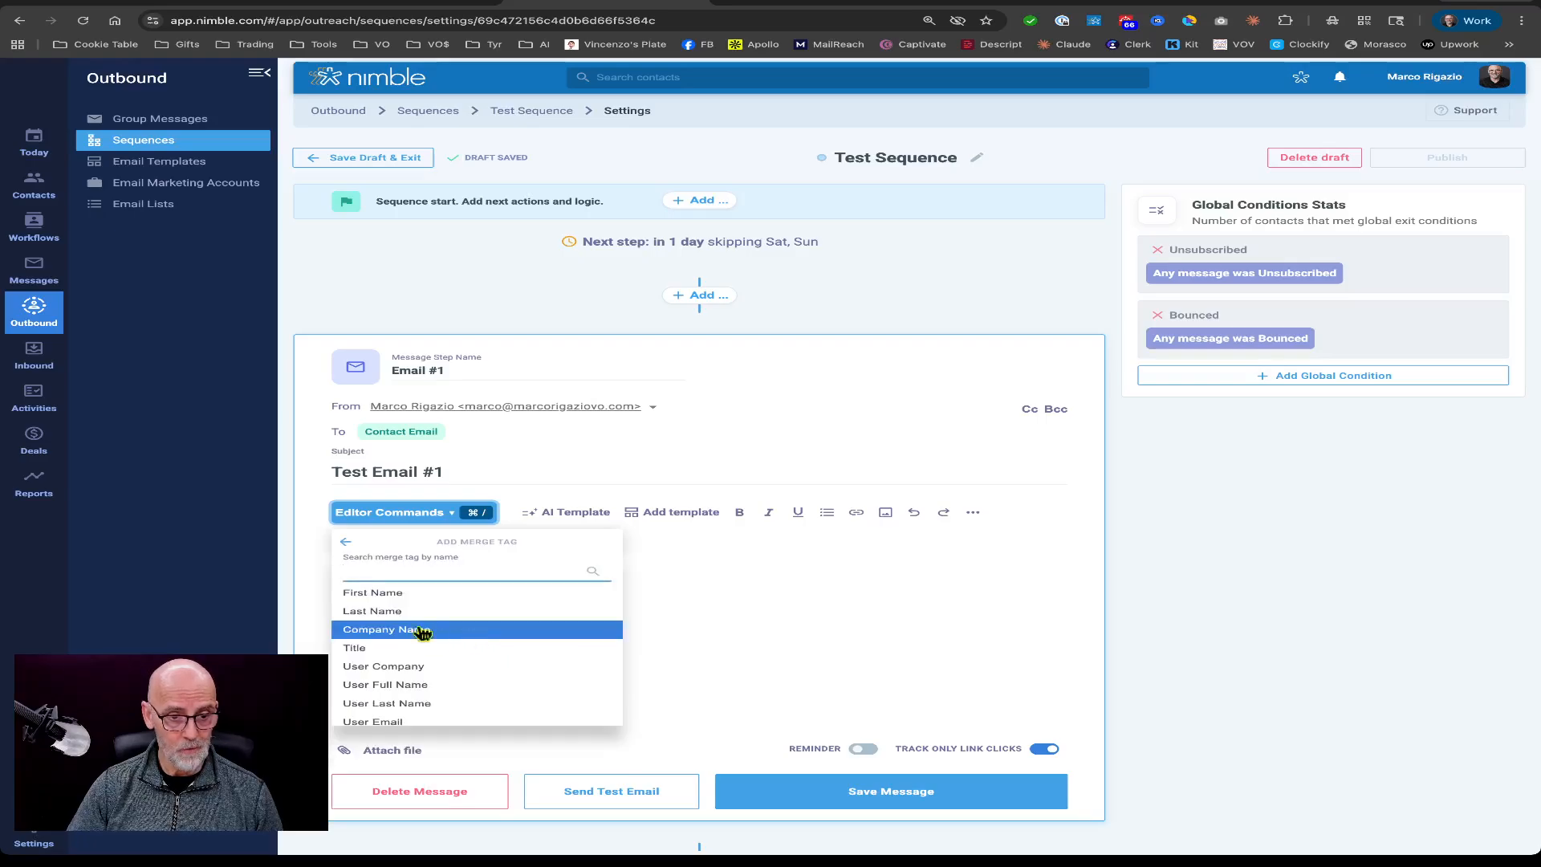
{"action": "left_click", "coordinate": [374, 594]}
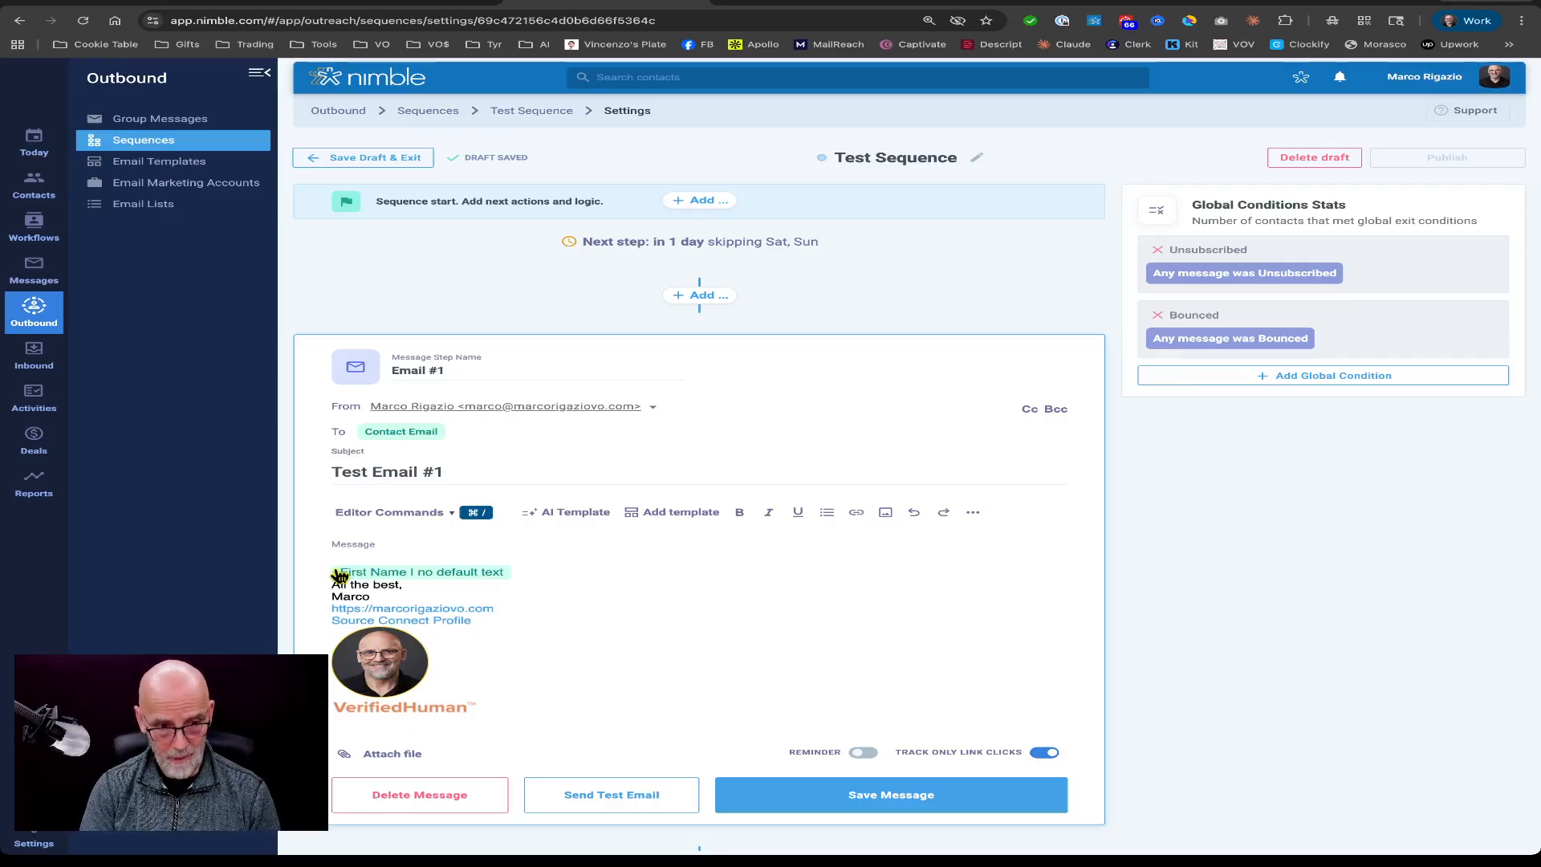
Add the greeting "Hi" before the First Name merge tag on the same line.
{"action": "scroll", "coordinate": [338, 575], "scroll_direction": "down", "scroll_amount": 3}
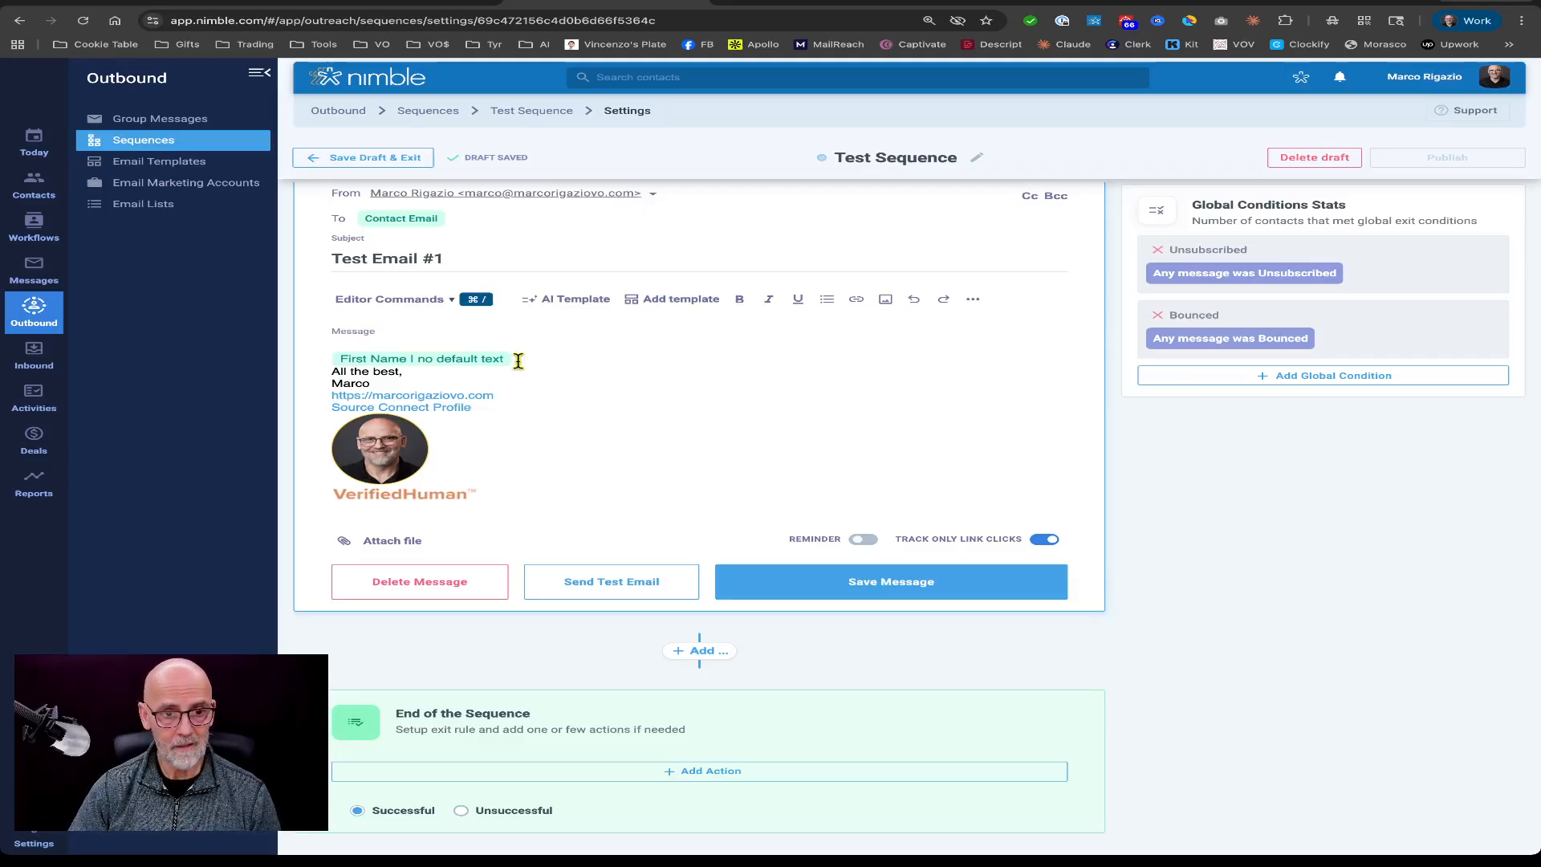
{"action": "scroll", "coordinate": [417, 361], "scroll_direction": "up", "scroll_amount": 1}
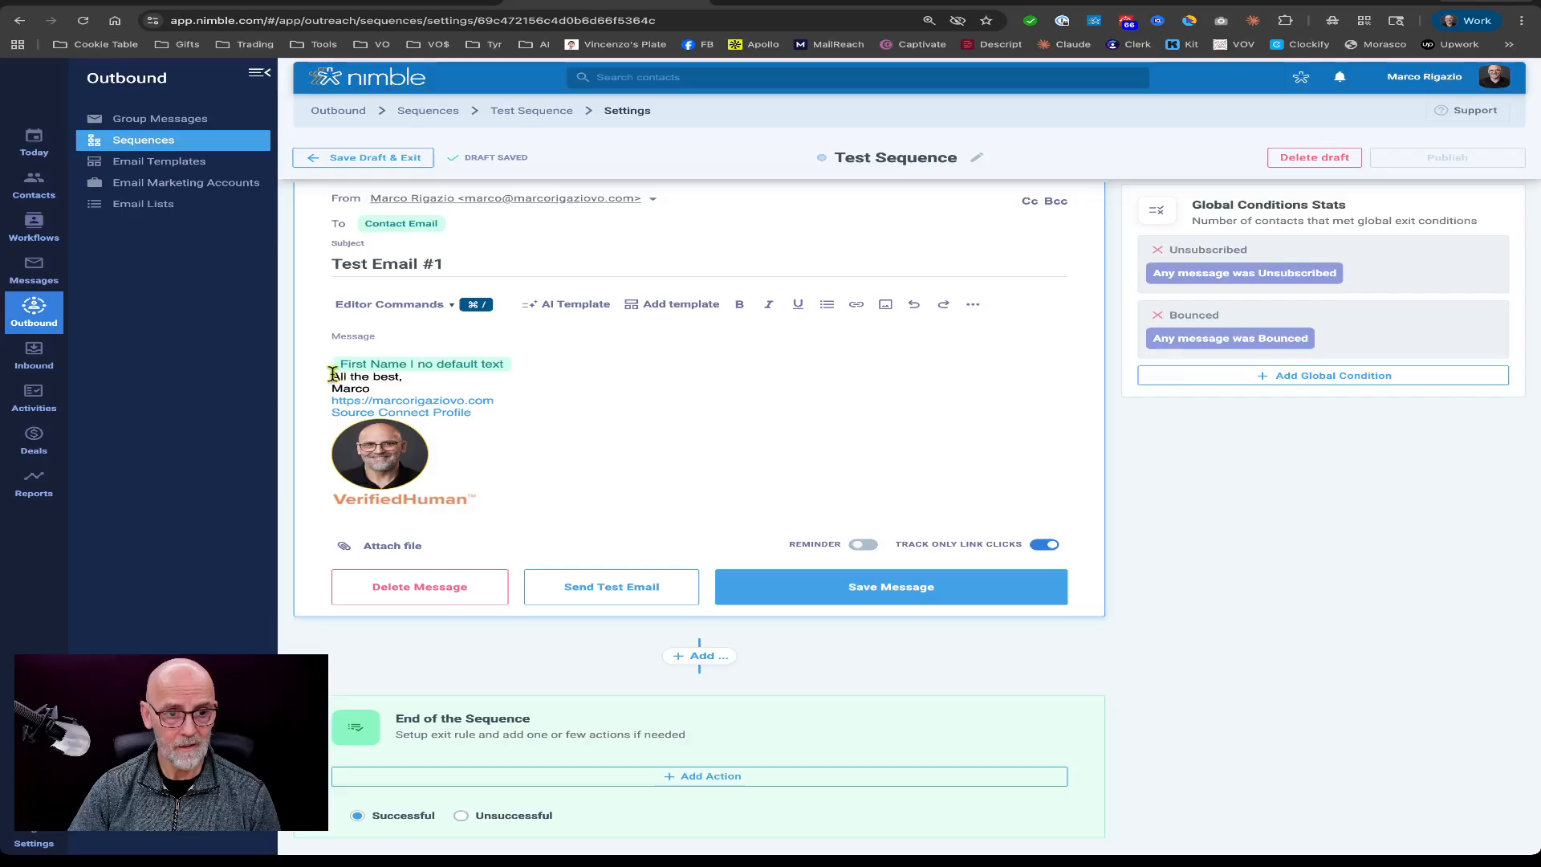
{"action": "key", "text": "Up"}
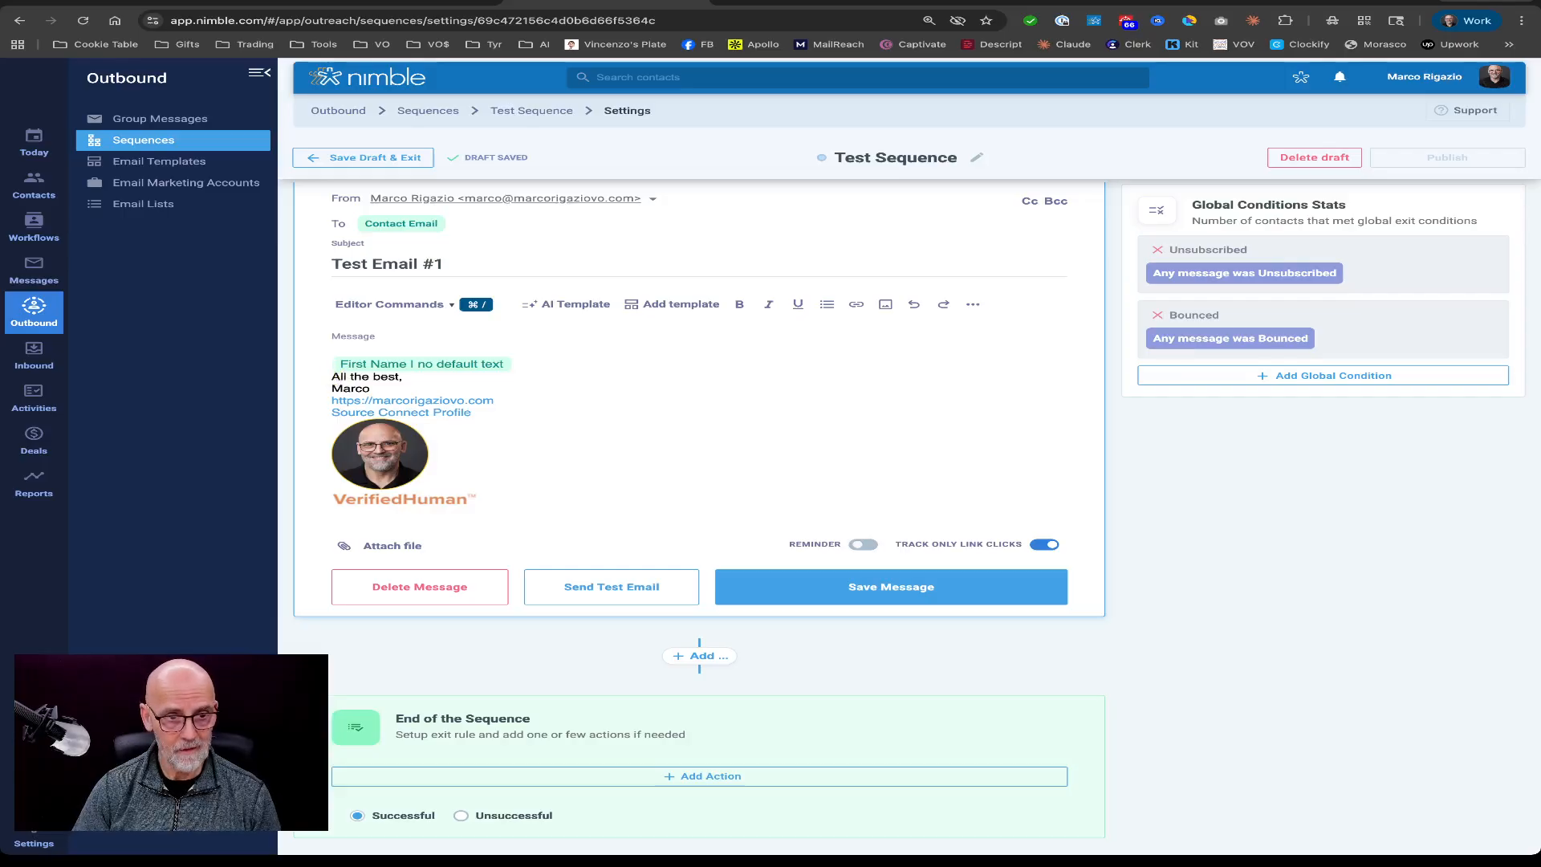
{"action": "type", "text": "Hi"}
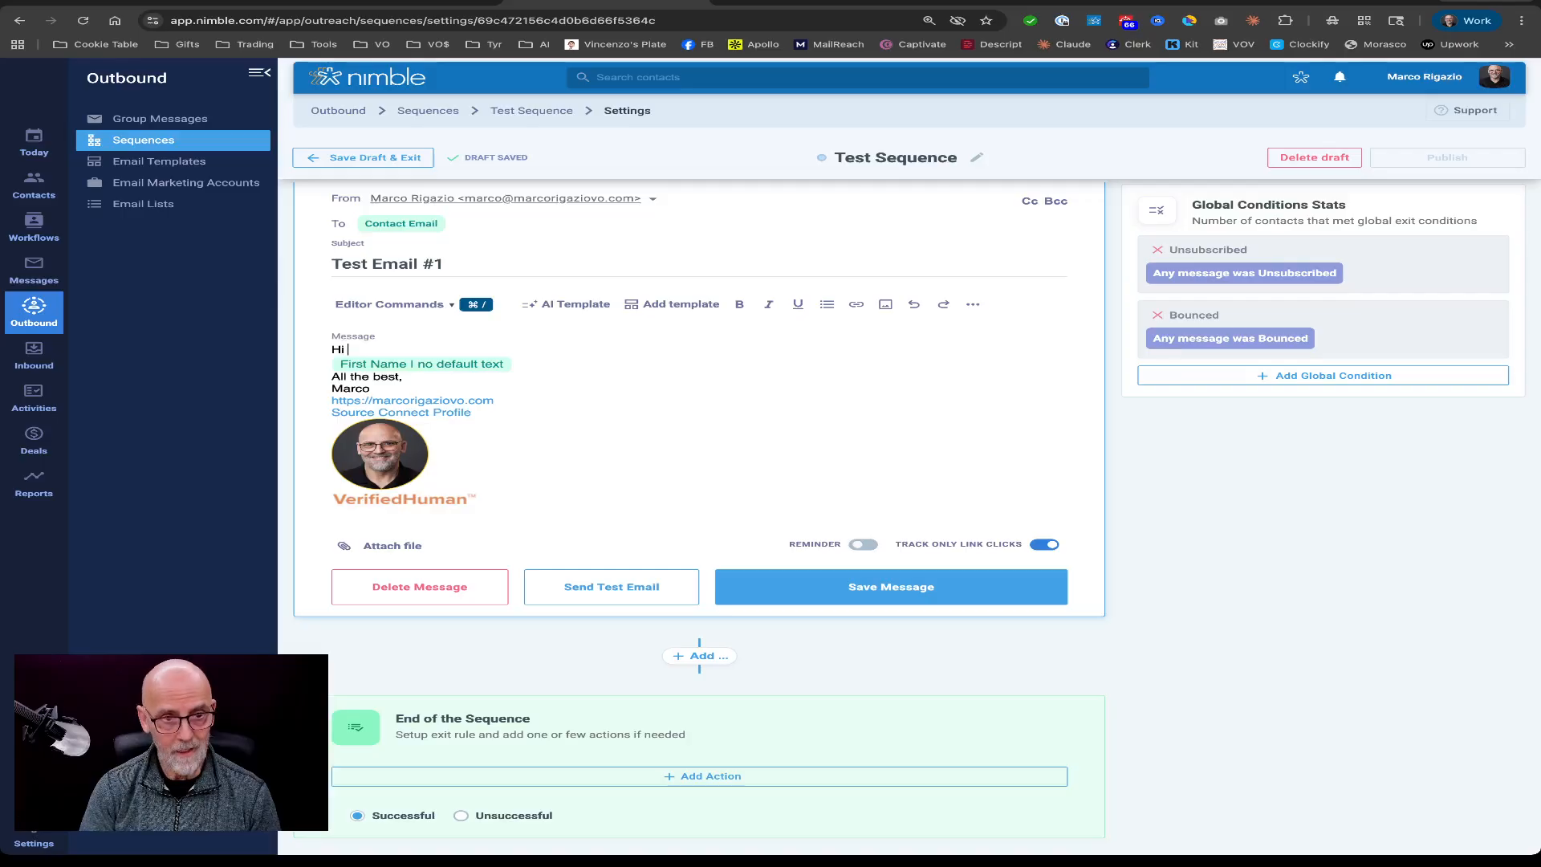
{"action": "key", "text": "Delete"}
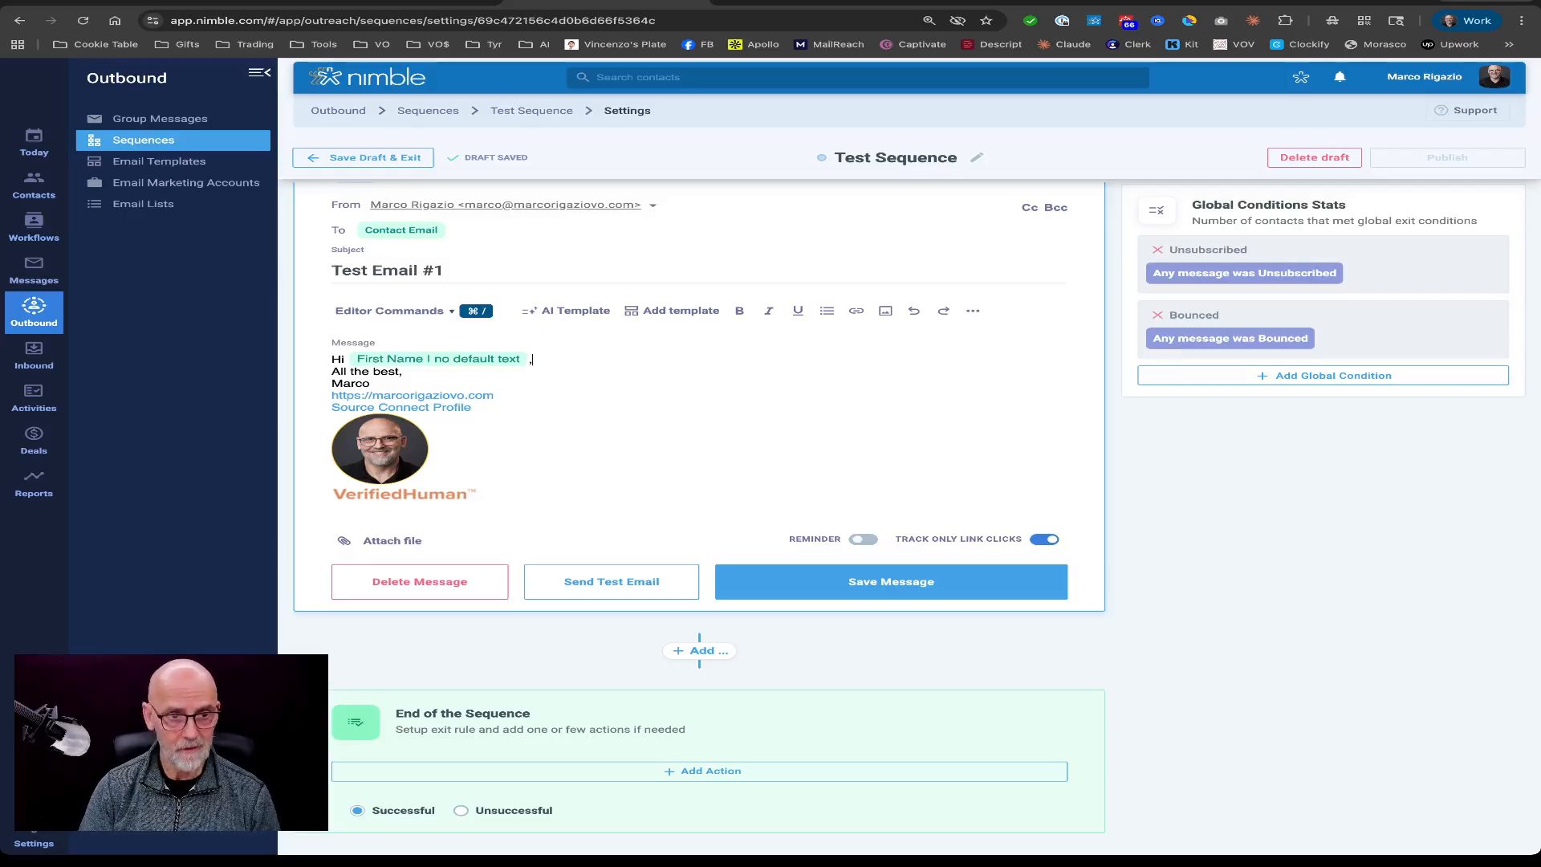
Add blank lines below the greeting and type placeholder body text "lkjsabdtiowuehrtpnevrptj9nm.".
{"action": "key", "text": "Return"}
{"action": "key", "text": "Return"}
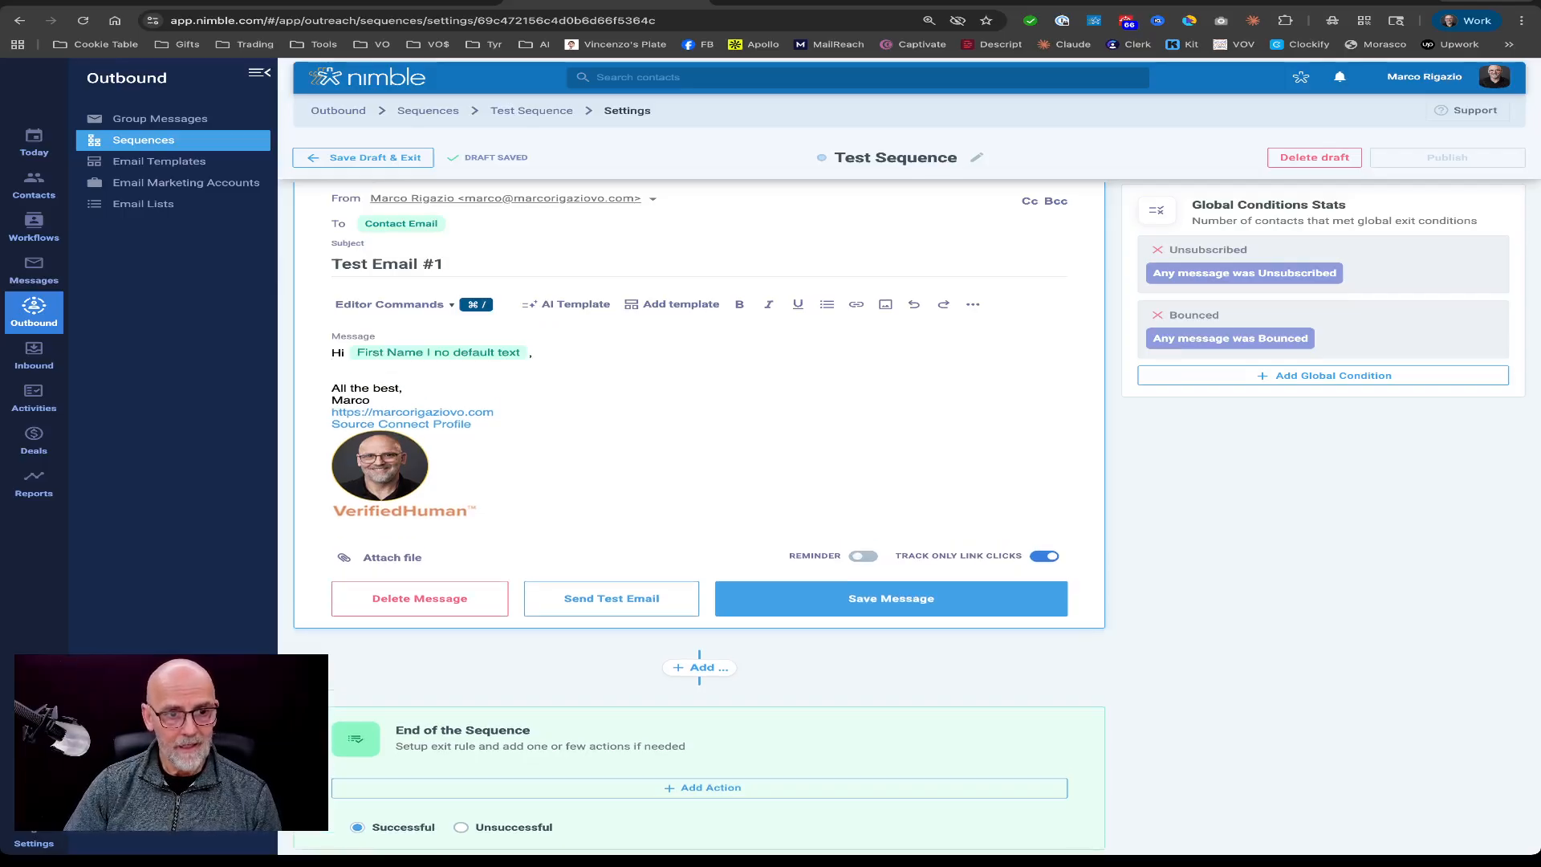
{"action": "key", "text": "Return"}
{"action": "type", "text": "lkjsabdt"}
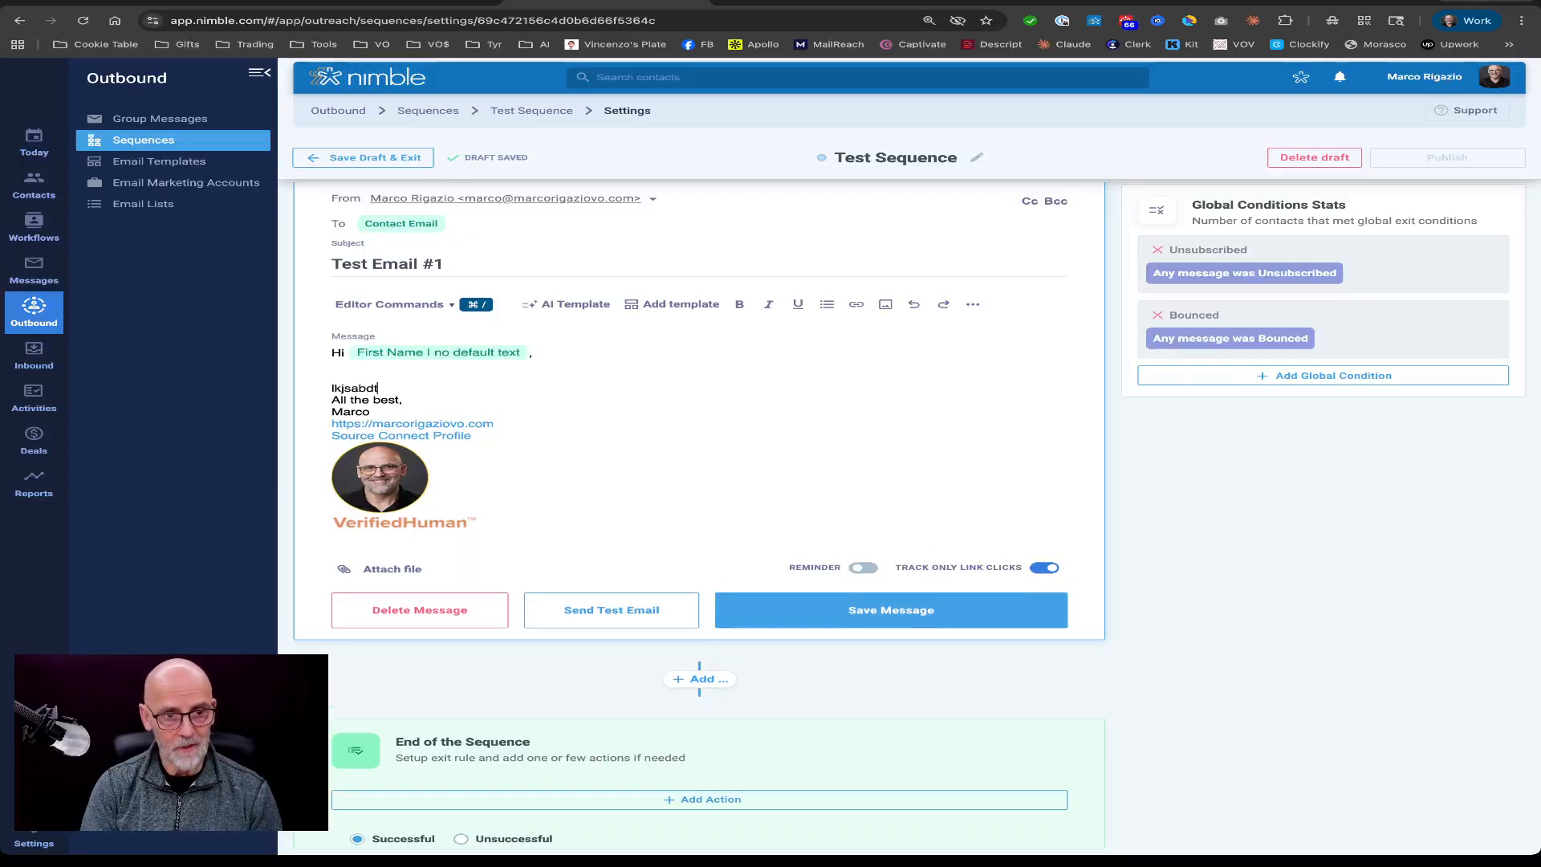
{"action": "type", "text": "iowuehrtpnevrptj9nm.  q[oeijttqerij a"}
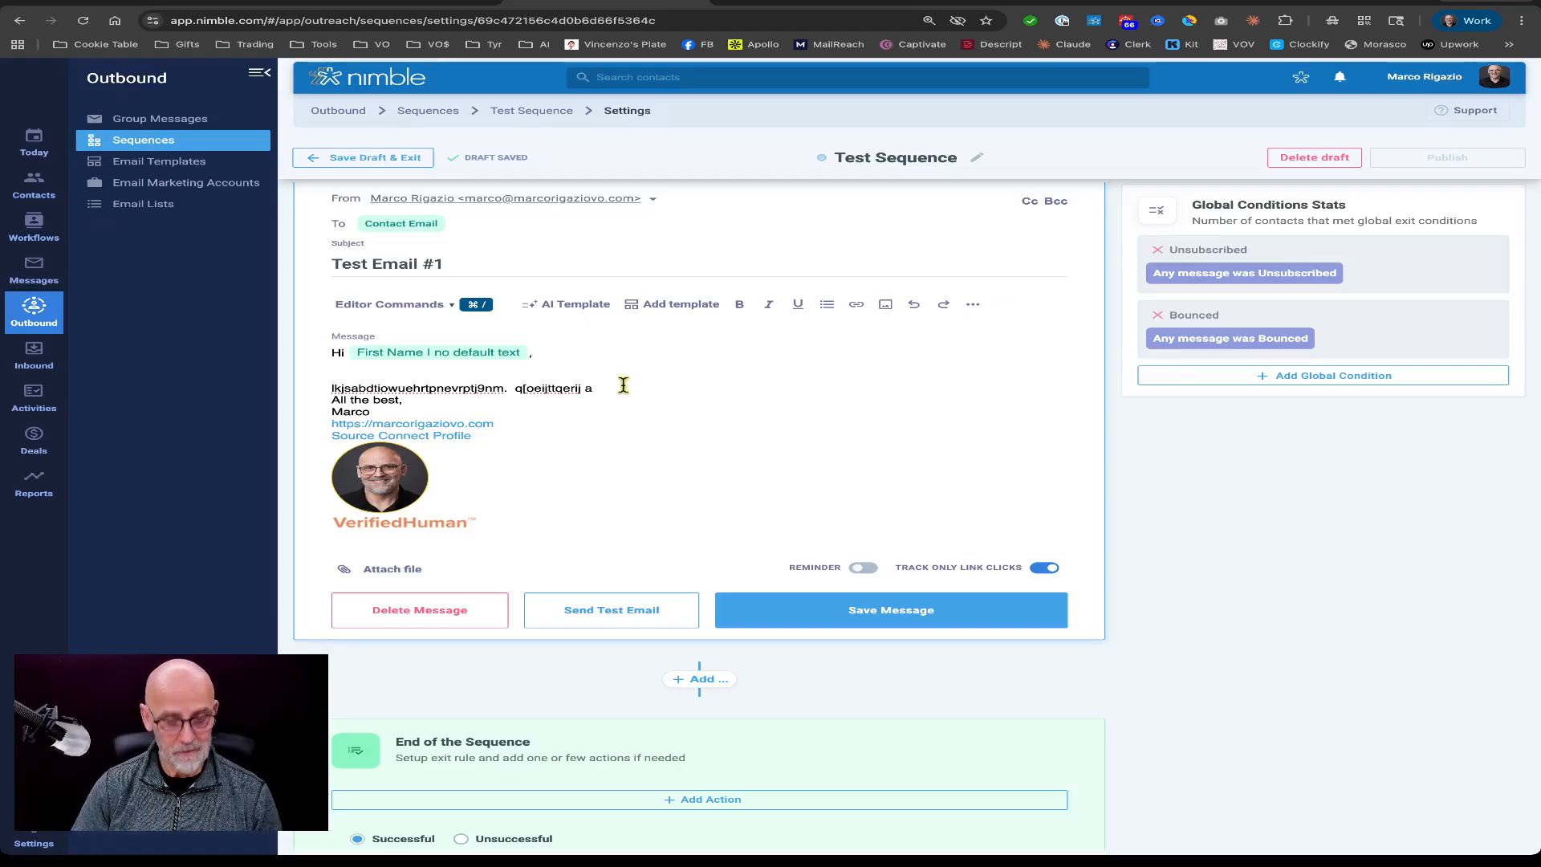
Append "q[oeijttqerij a" to the placeholder body text and add blank lines above the signature.
{"action": "key", "text": "Return"}
{"action": "key", "text": "Return"}
{"action": "key", "text": "Return"}
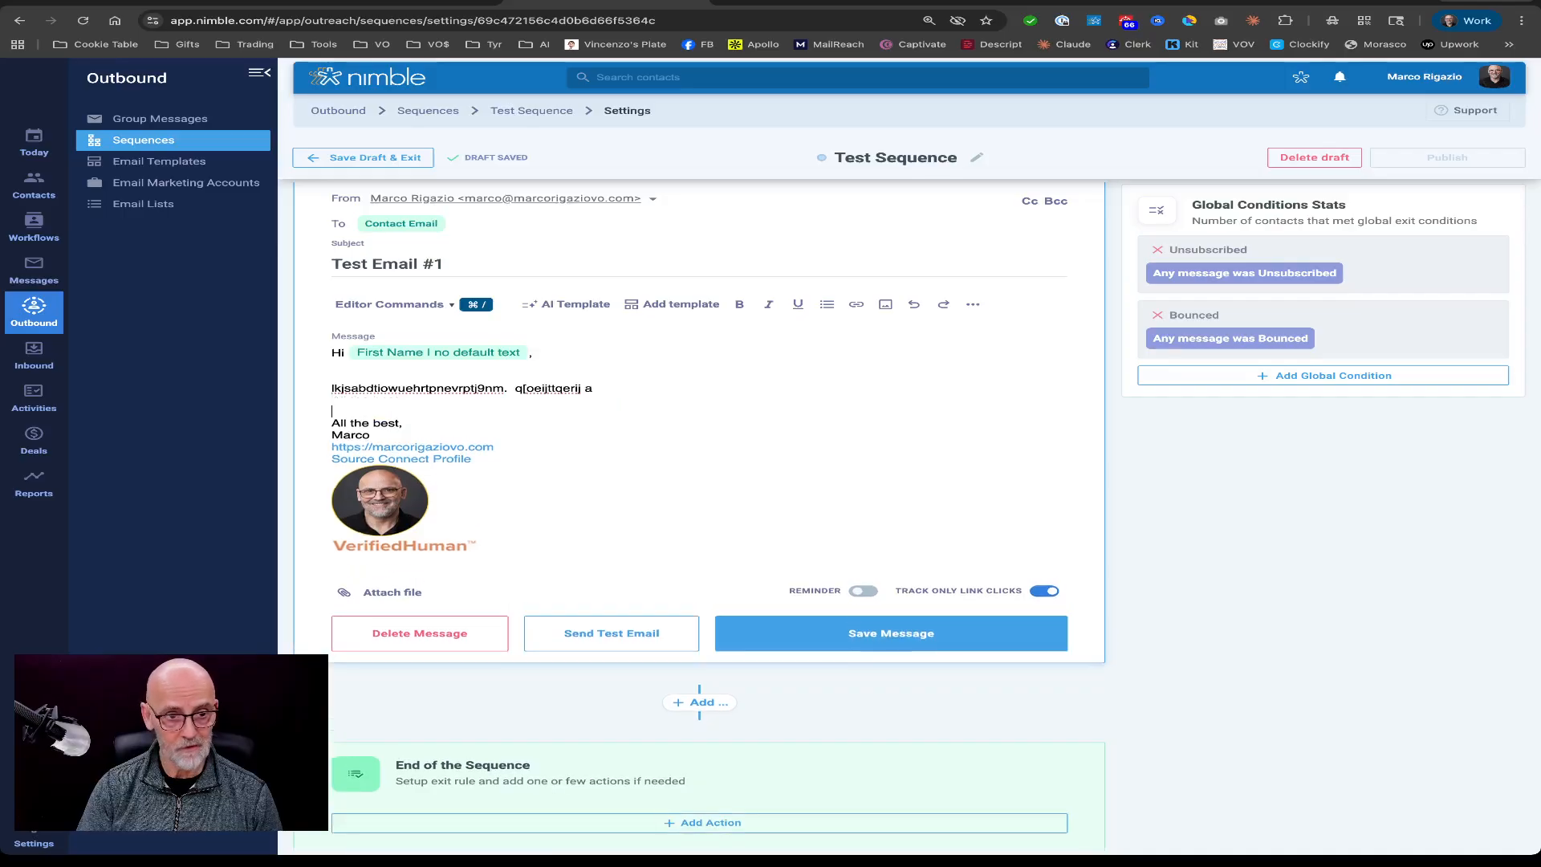
Add an unsubscribe link below the signature for Legacy Unsubscribe All, with the text "Click here to opt out of future communications".
{"action": "left_click", "coordinate": [464, 568]}
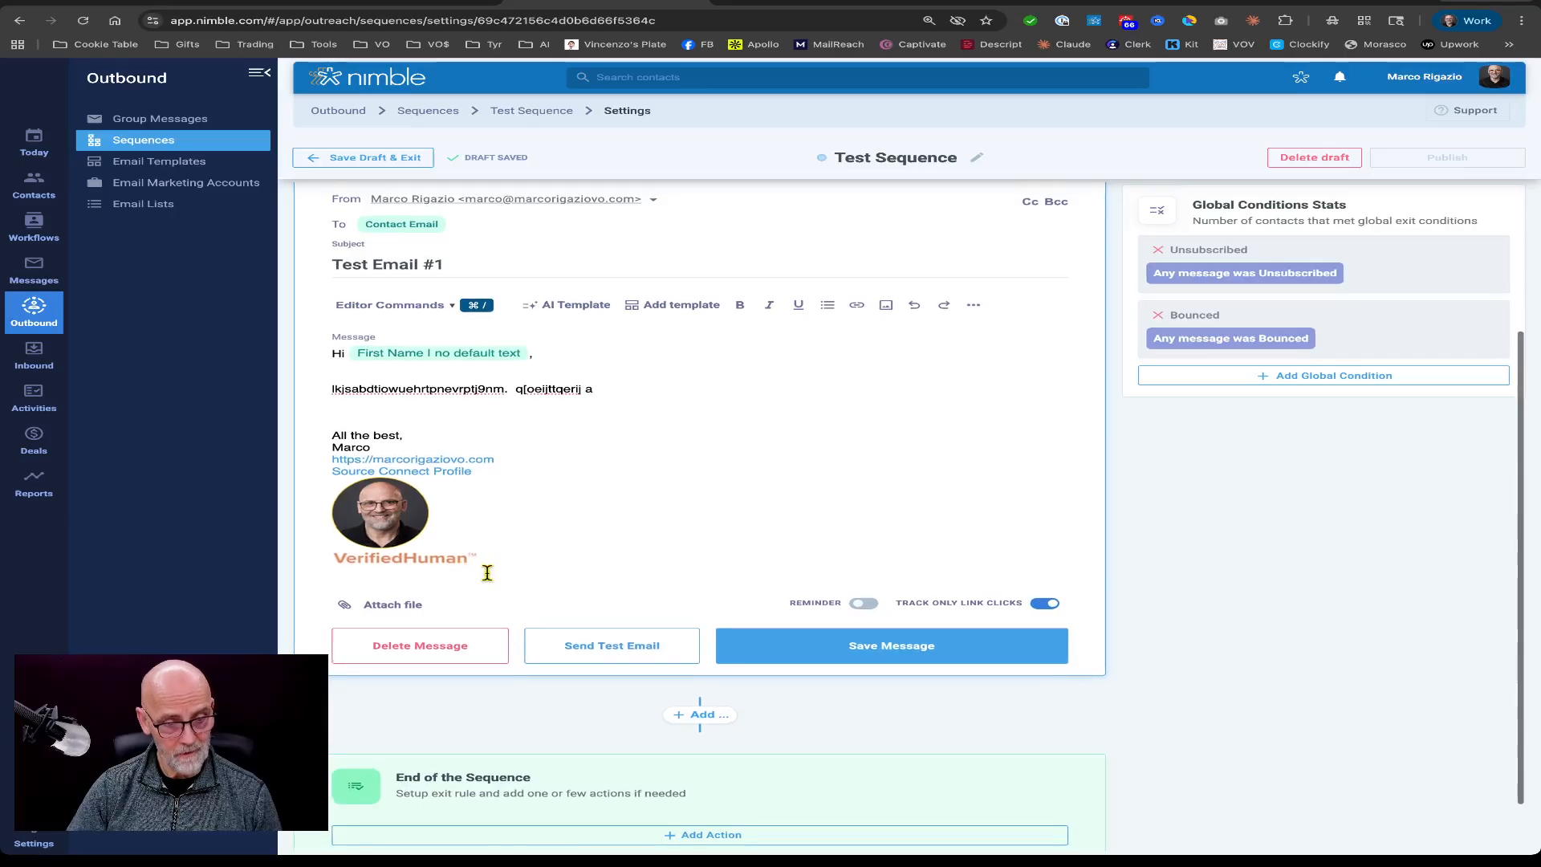
{"action": "key", "text": "Return"}
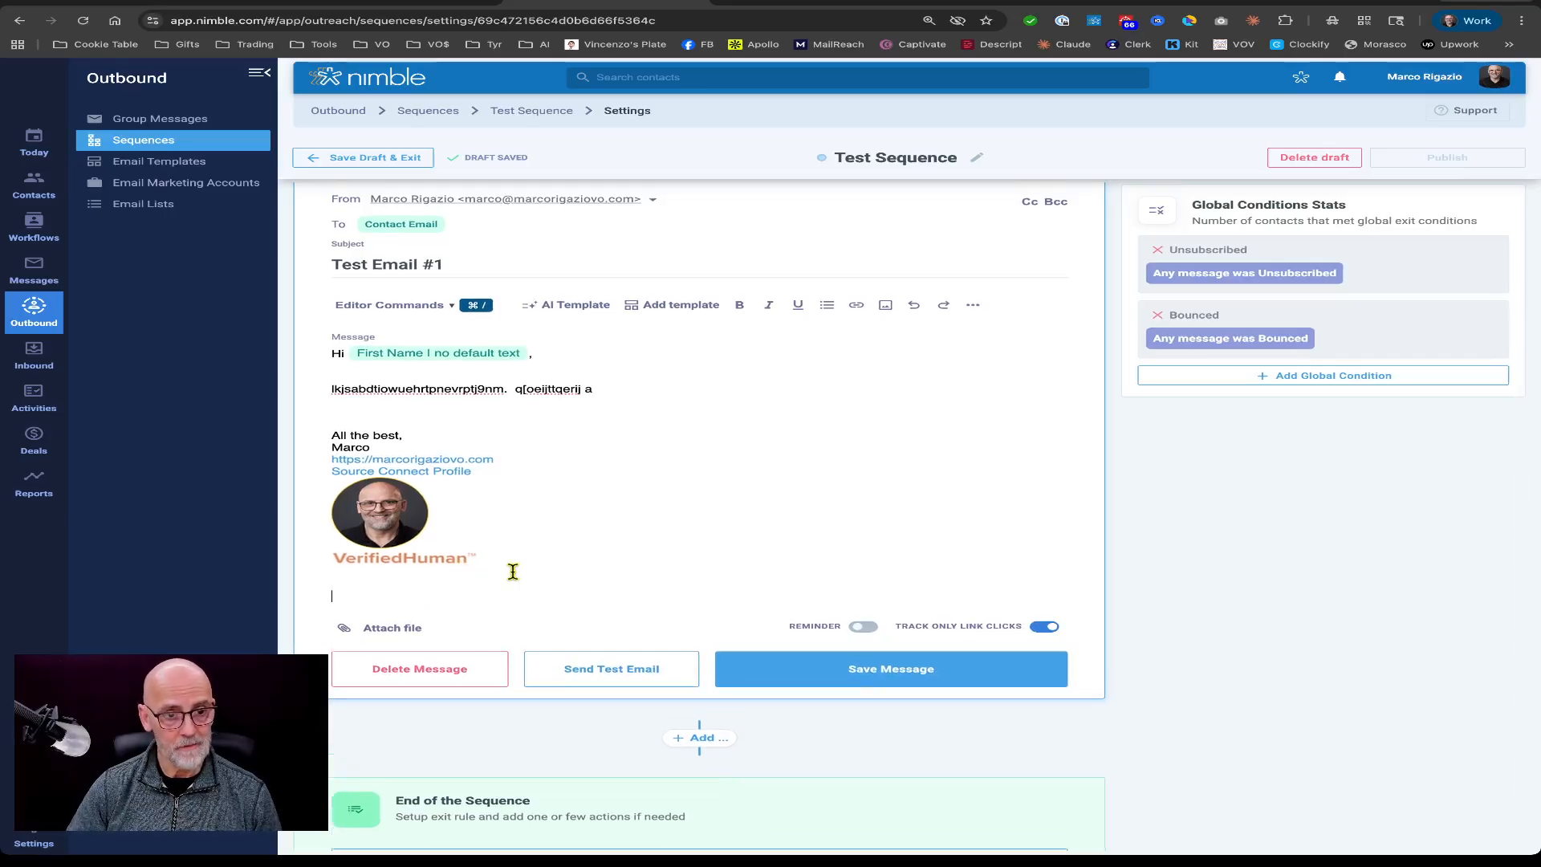
{"action": "left_click", "coordinate": [406, 311]}
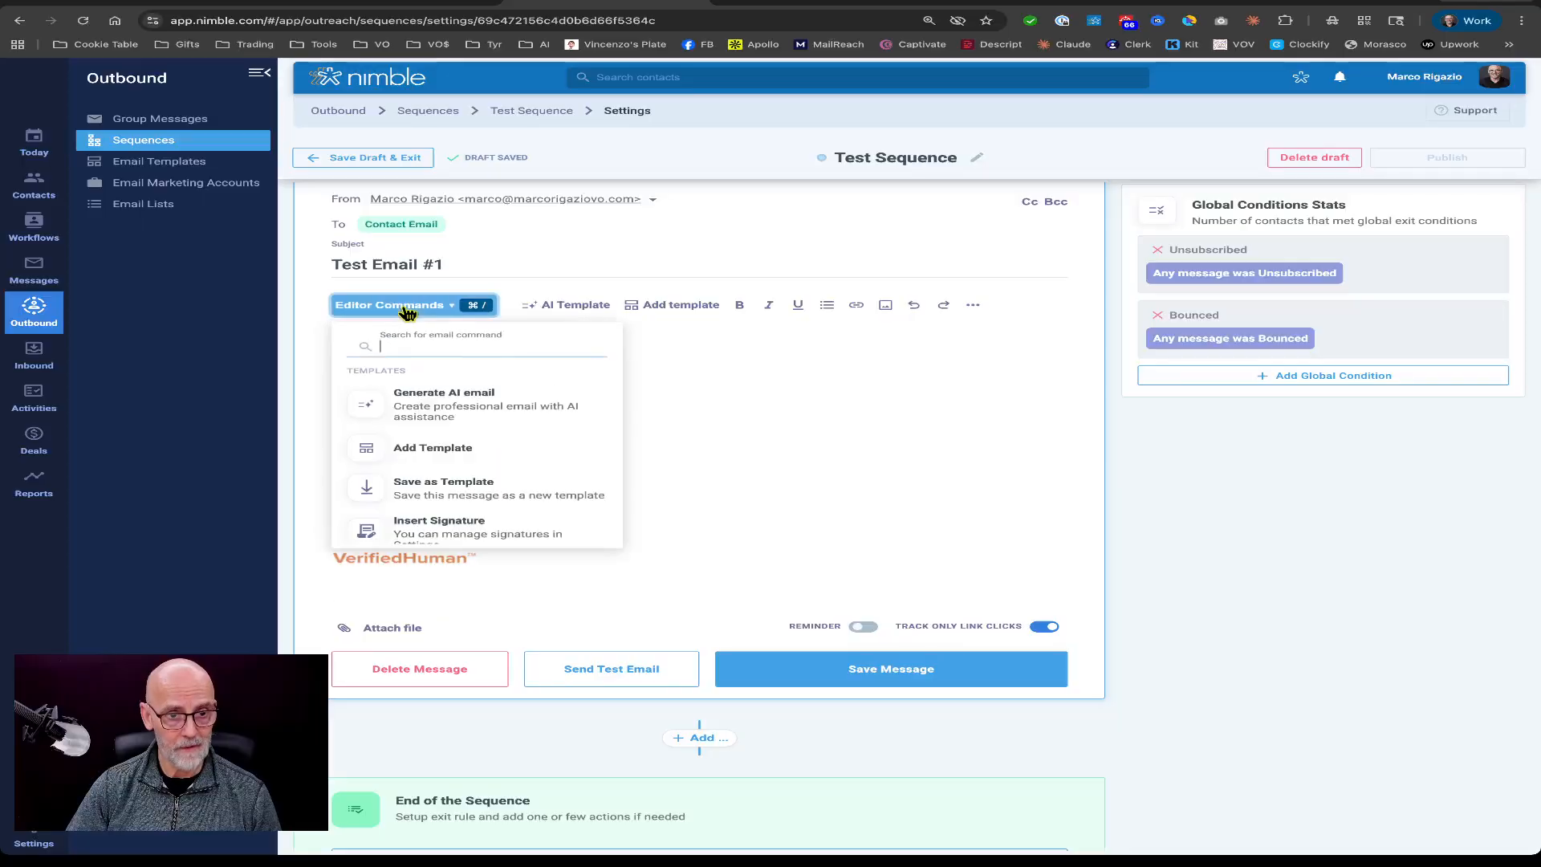
{"action": "scroll", "coordinate": [492, 467], "scroll_direction": "down", "scroll_amount": 4}
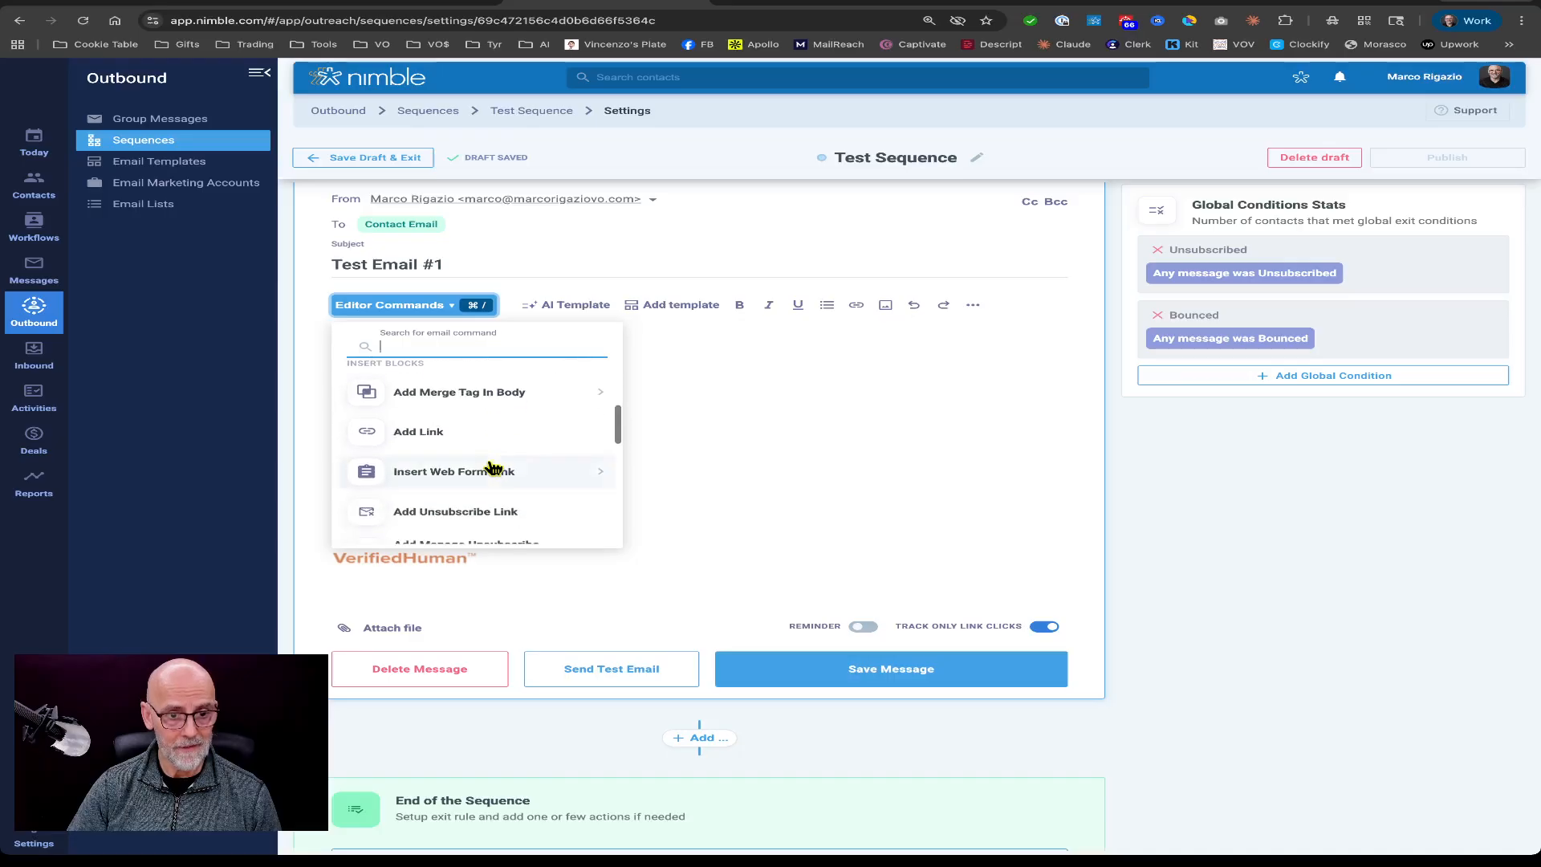
{"action": "scroll", "coordinate": [492, 469], "scroll_direction": "down", "scroll_amount": 2}
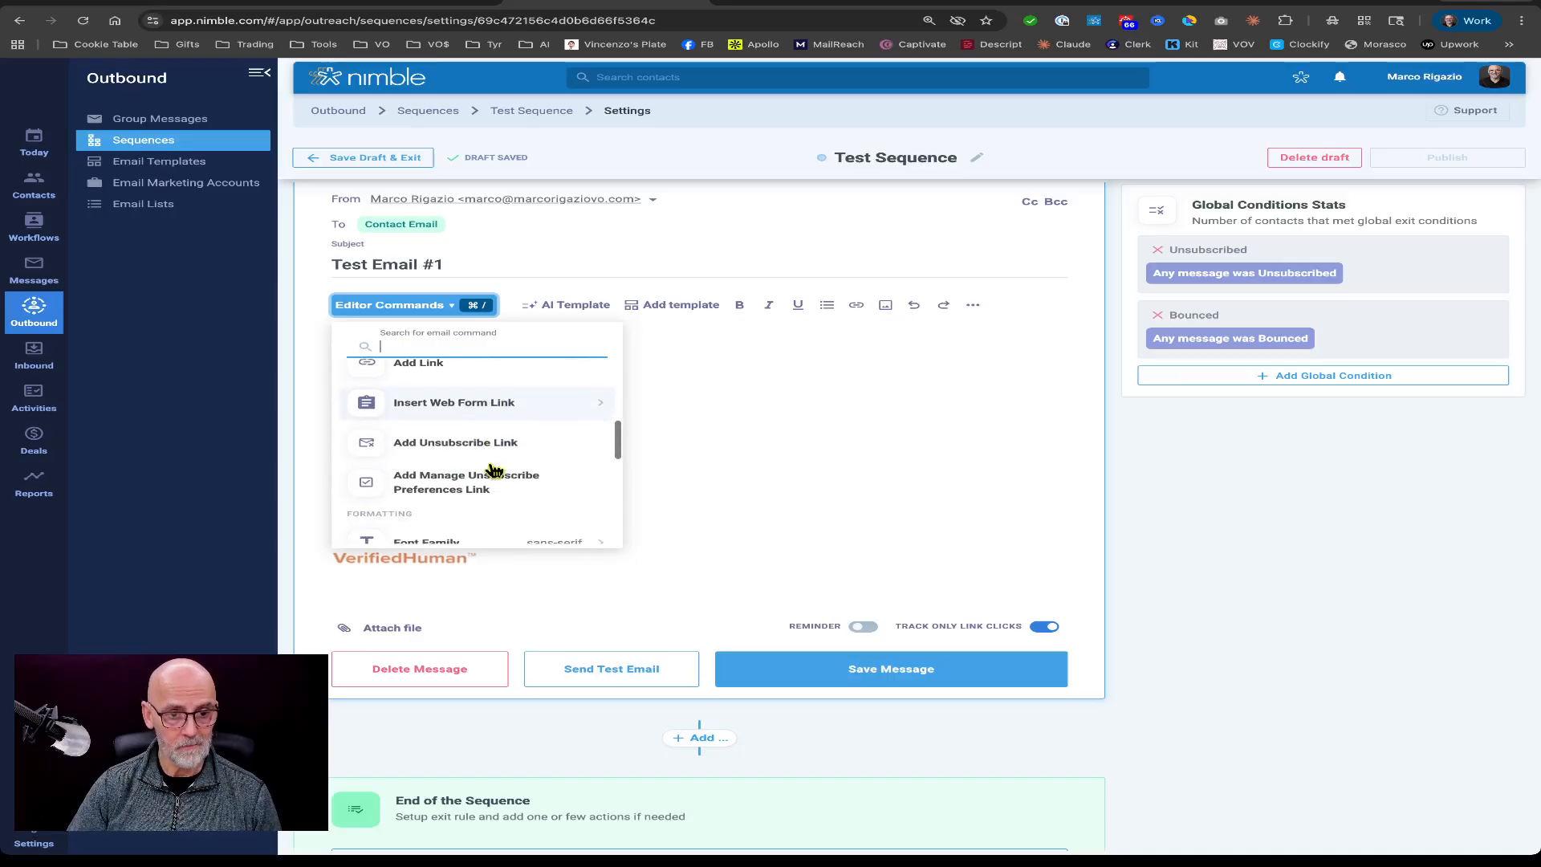
{"action": "left_click", "coordinate": [452, 448]}
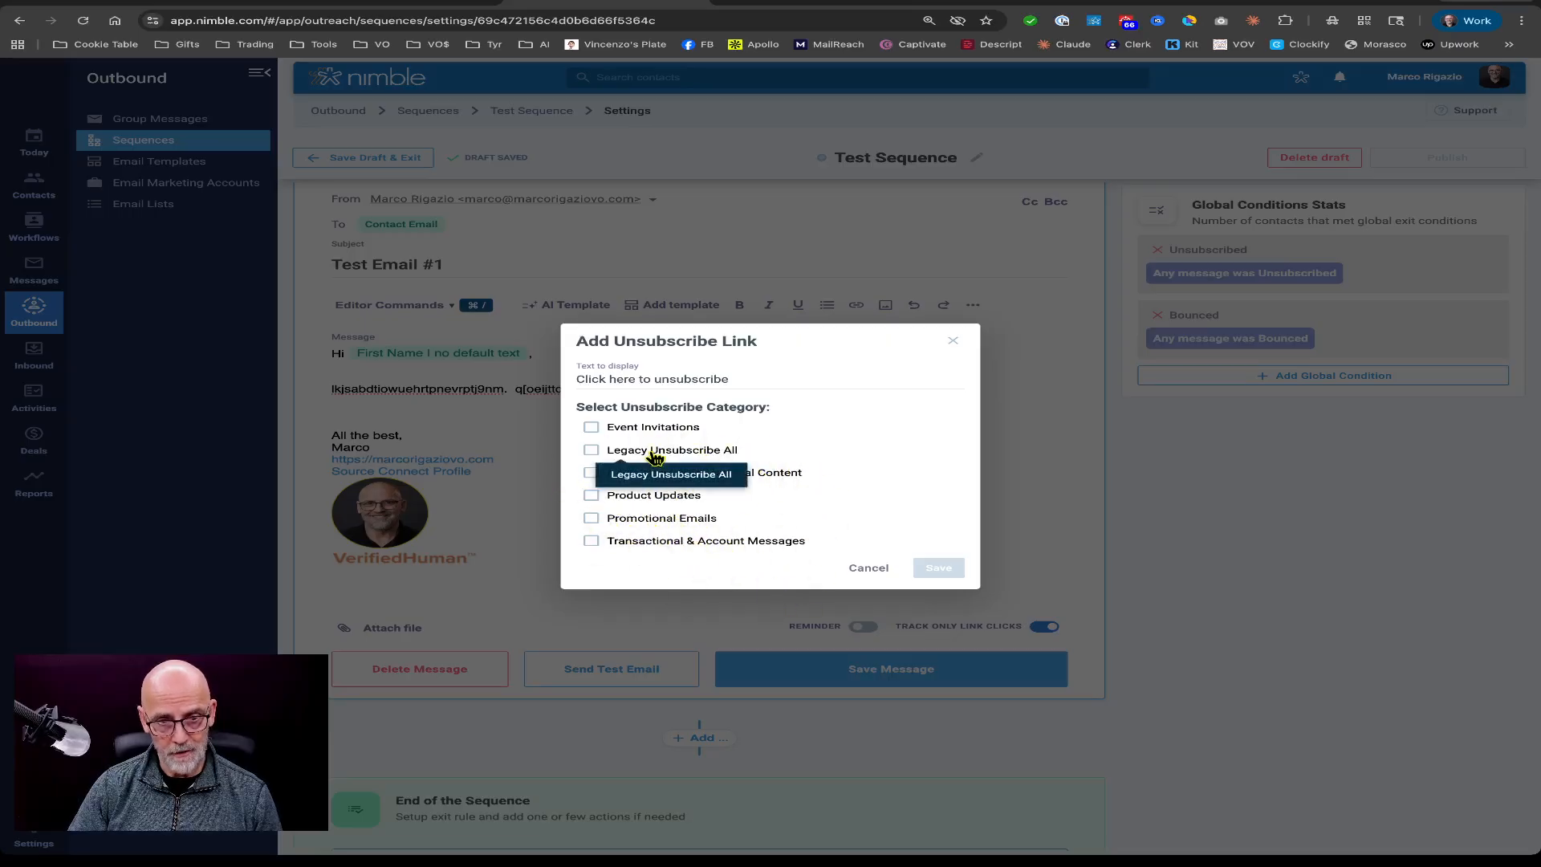
{"action": "left_click", "coordinate": [591, 451]}
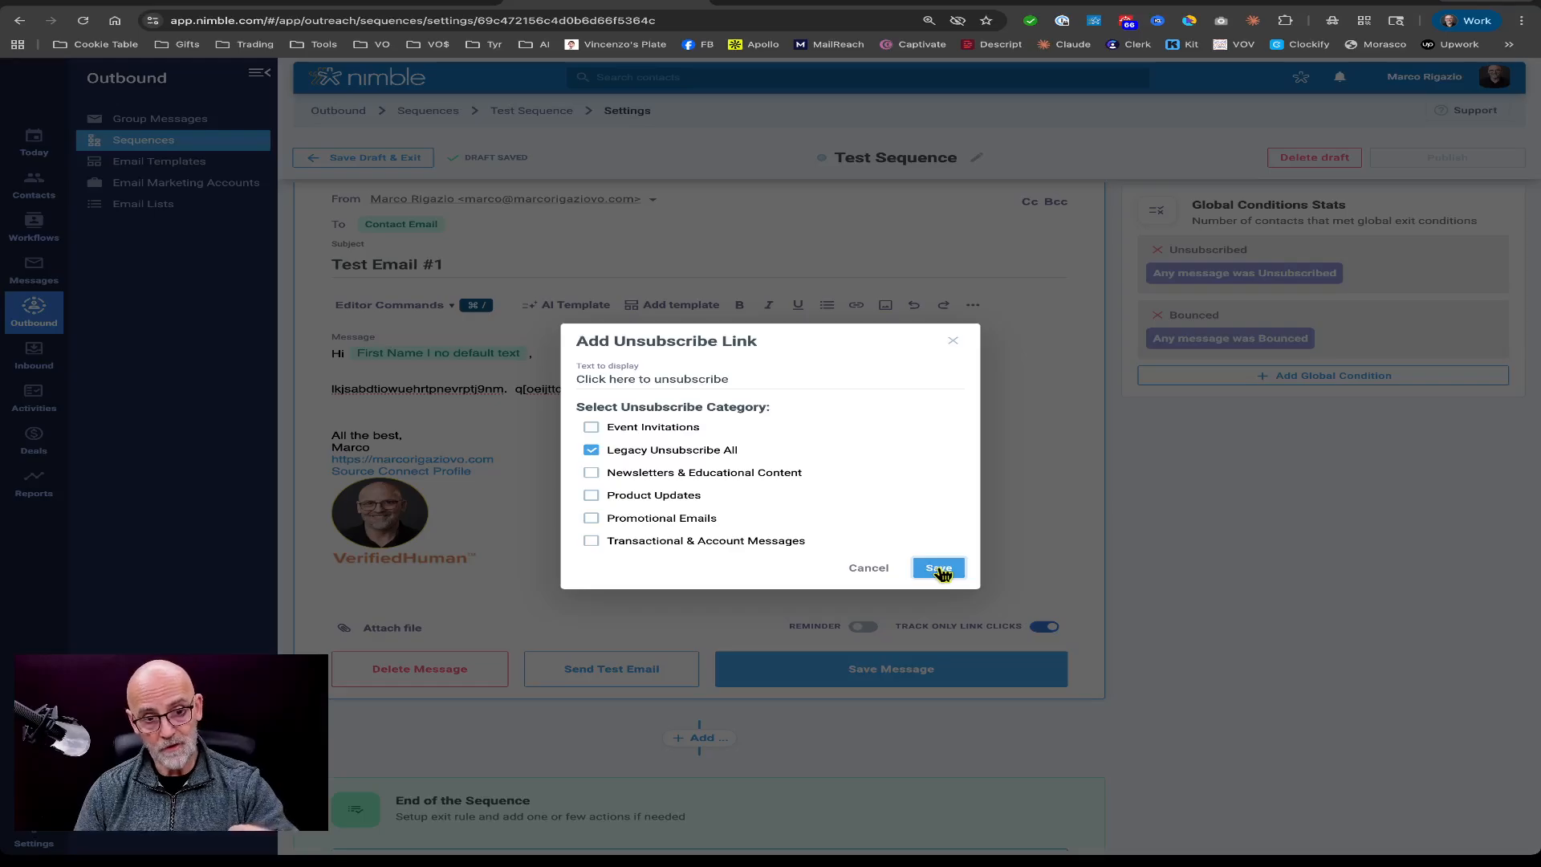
{"action": "double_click", "coordinate": [670, 381]}
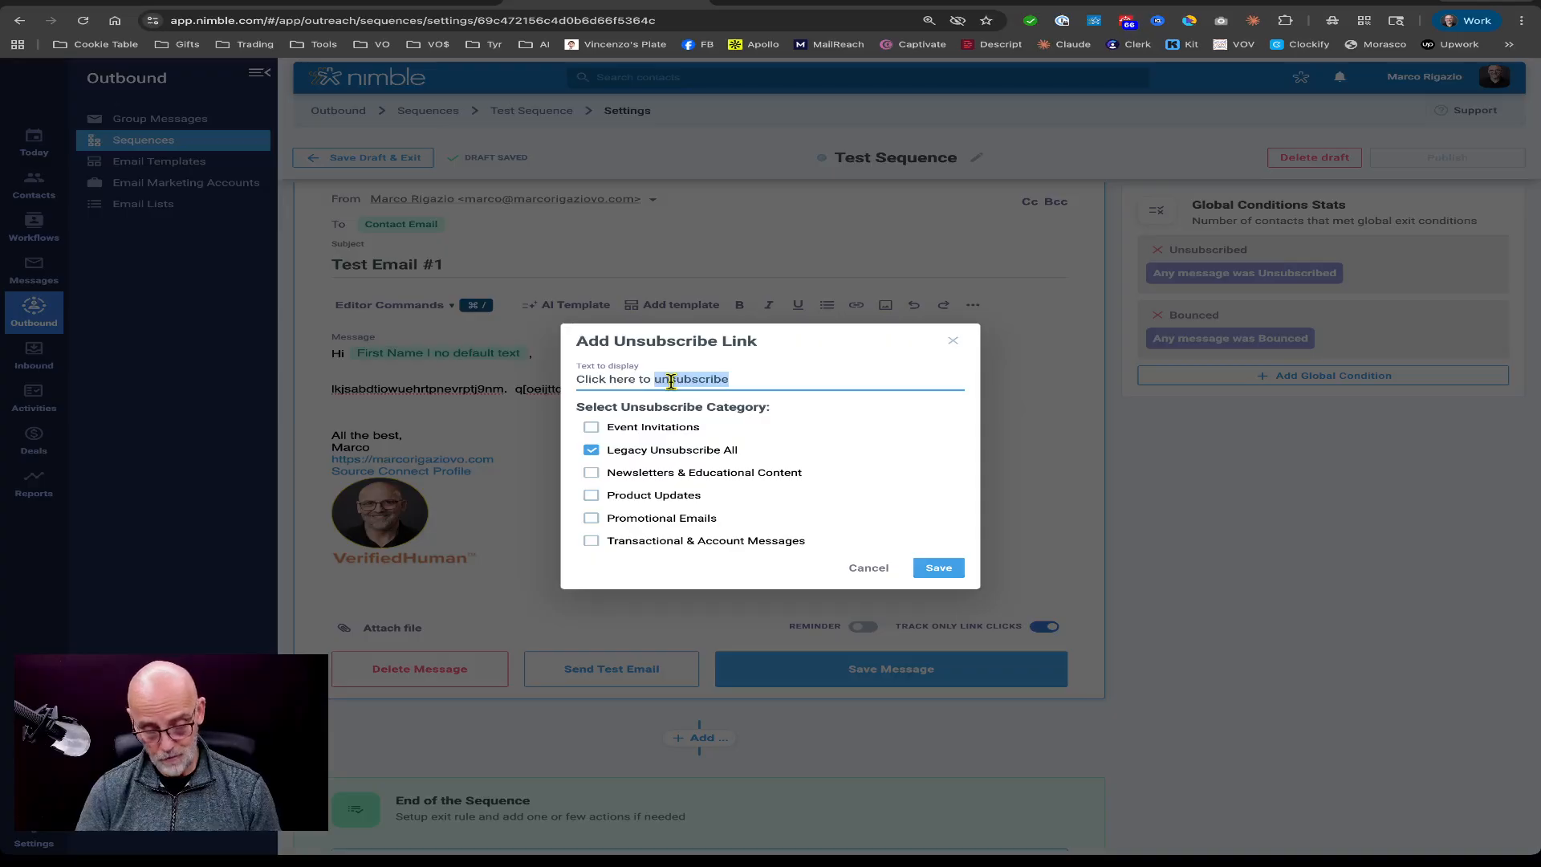
{"action": "type", "text": "opt out o"}
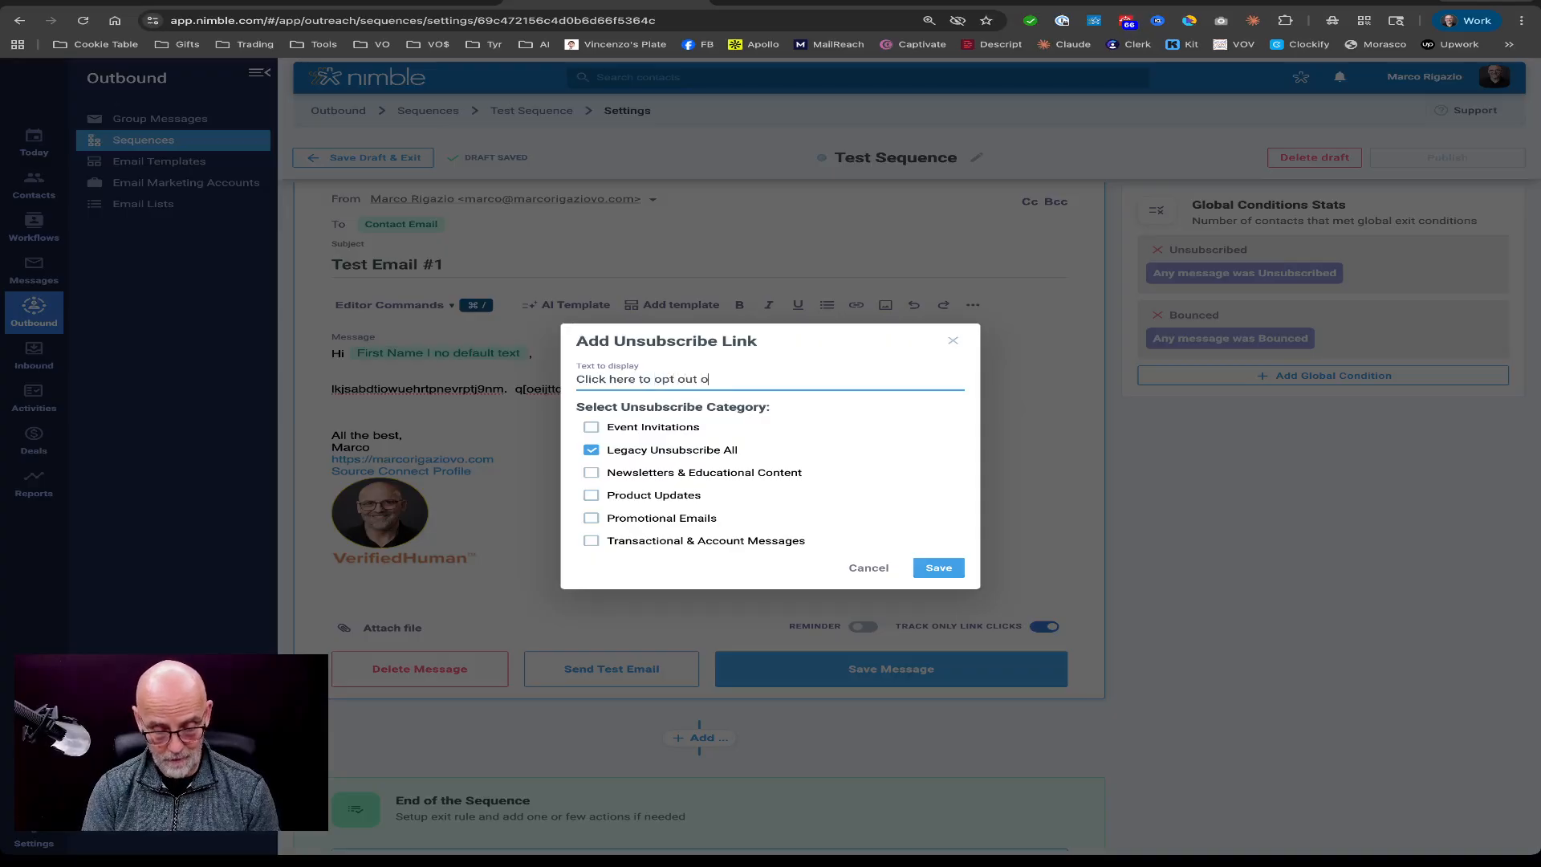
{"action": "type", "text": "f future"}
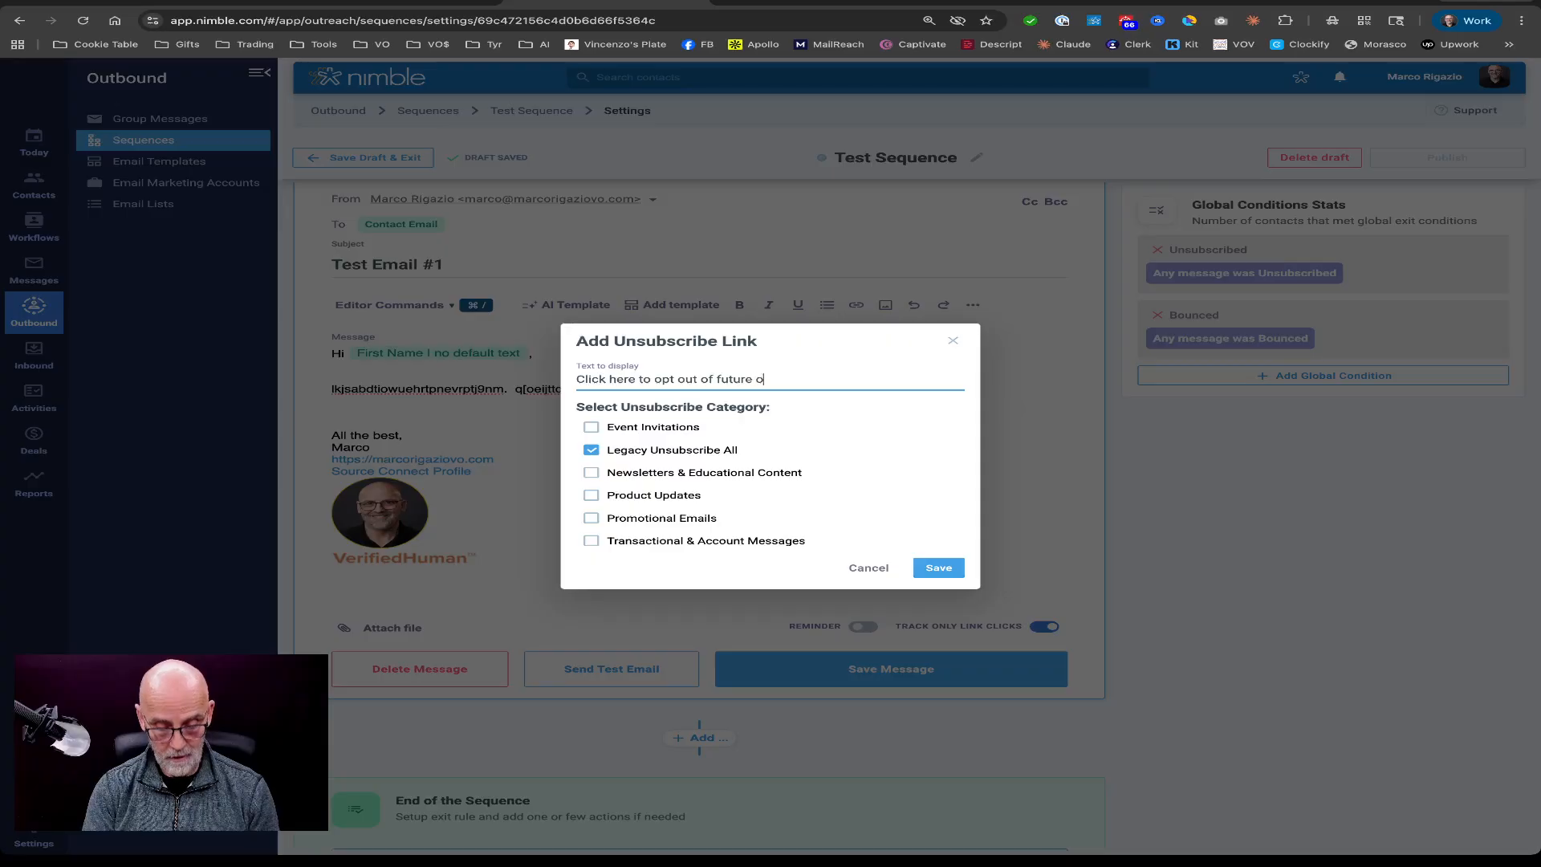
{"action": "type", "text": " communication s"}
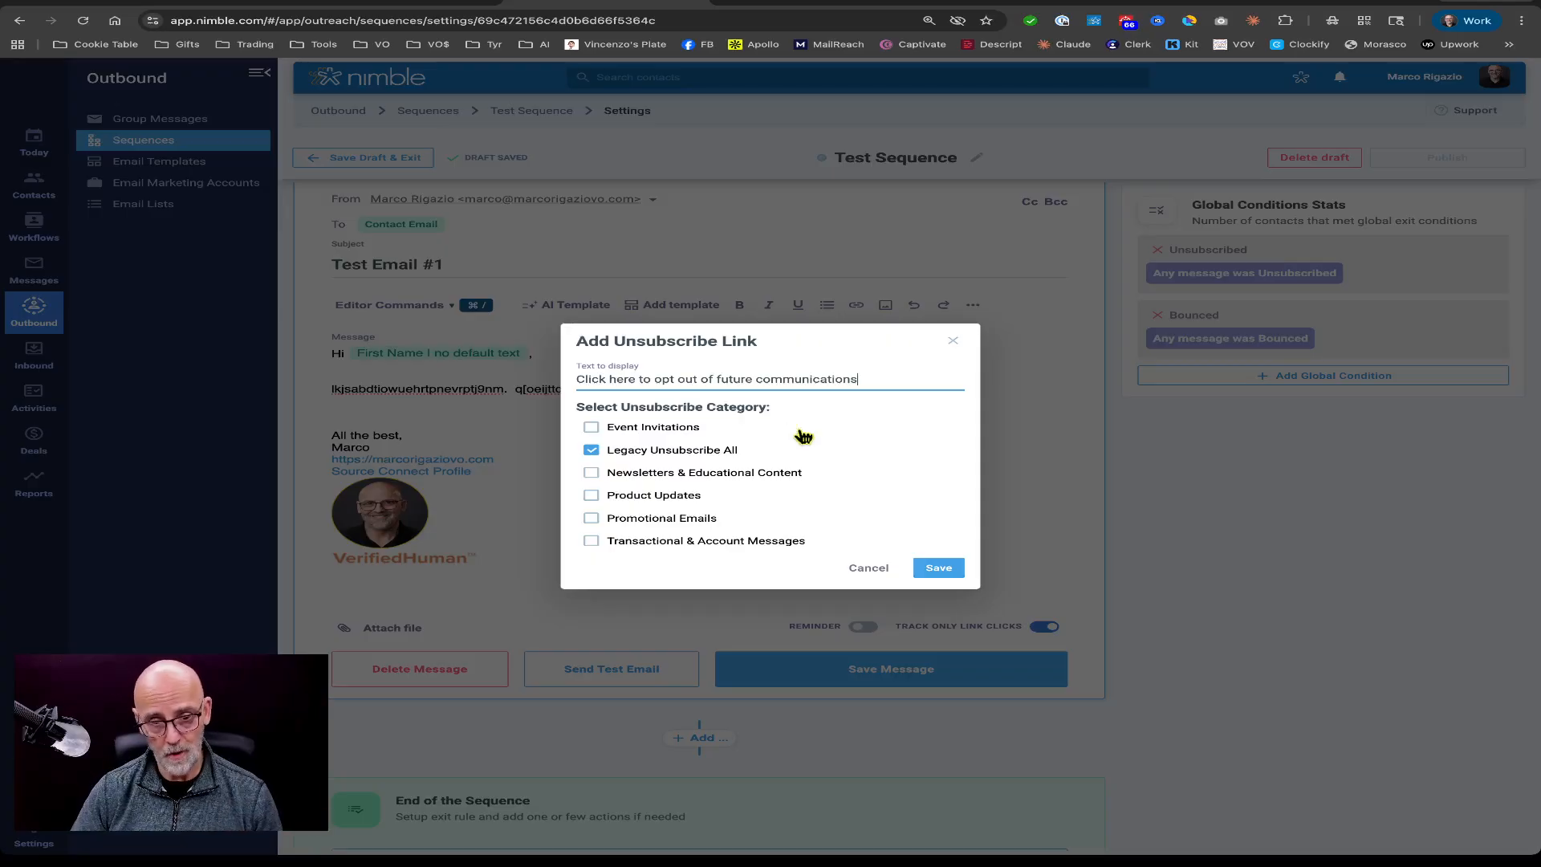
{"action": "left_click", "coordinate": [941, 568]}
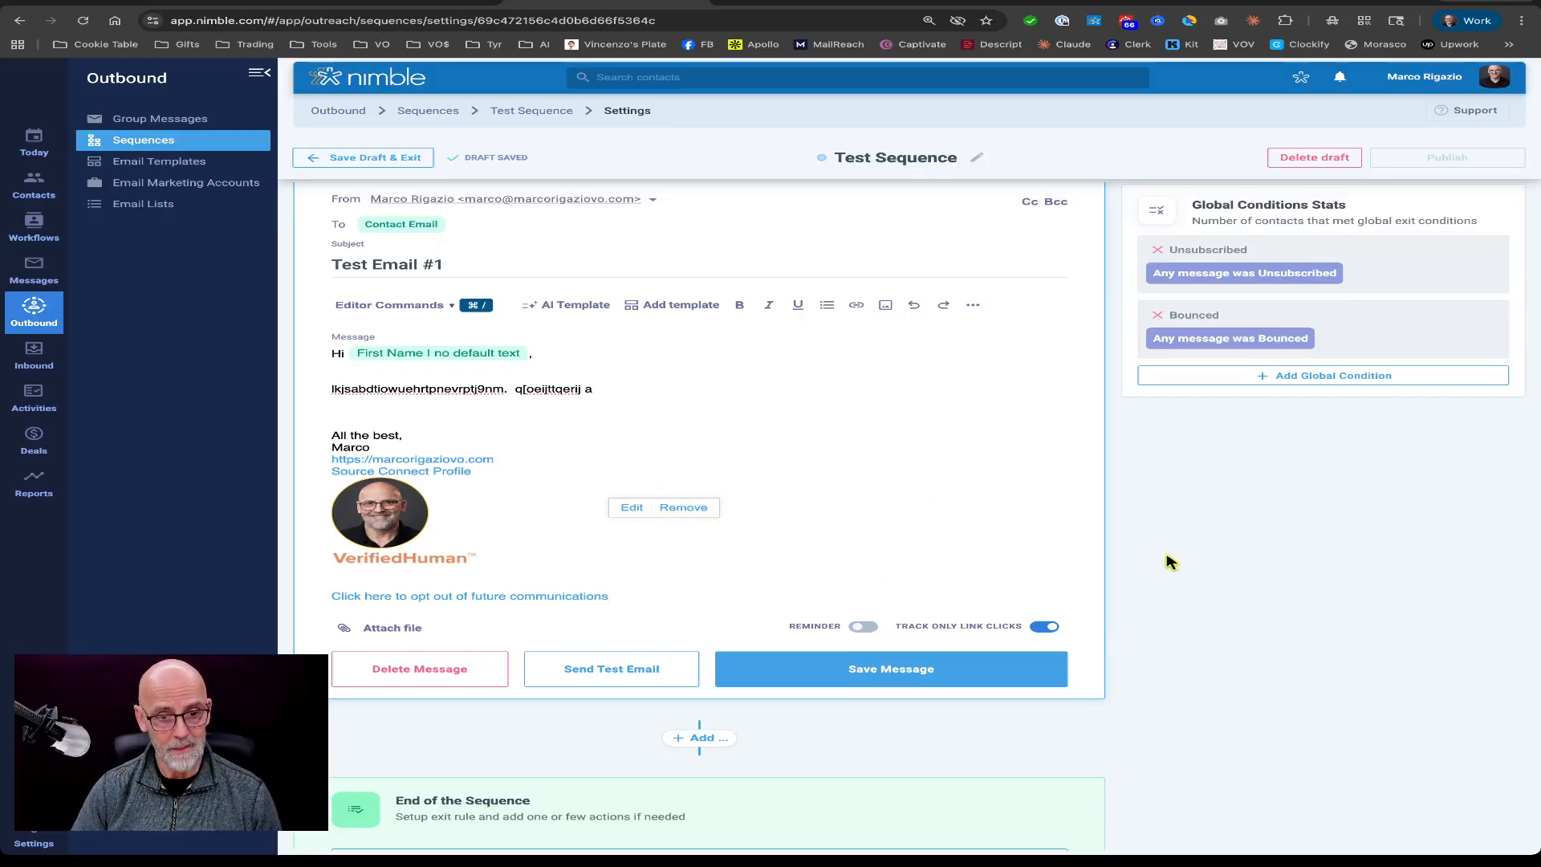
Save the first email message.
{"action": "left_click", "coordinate": [946, 522]}
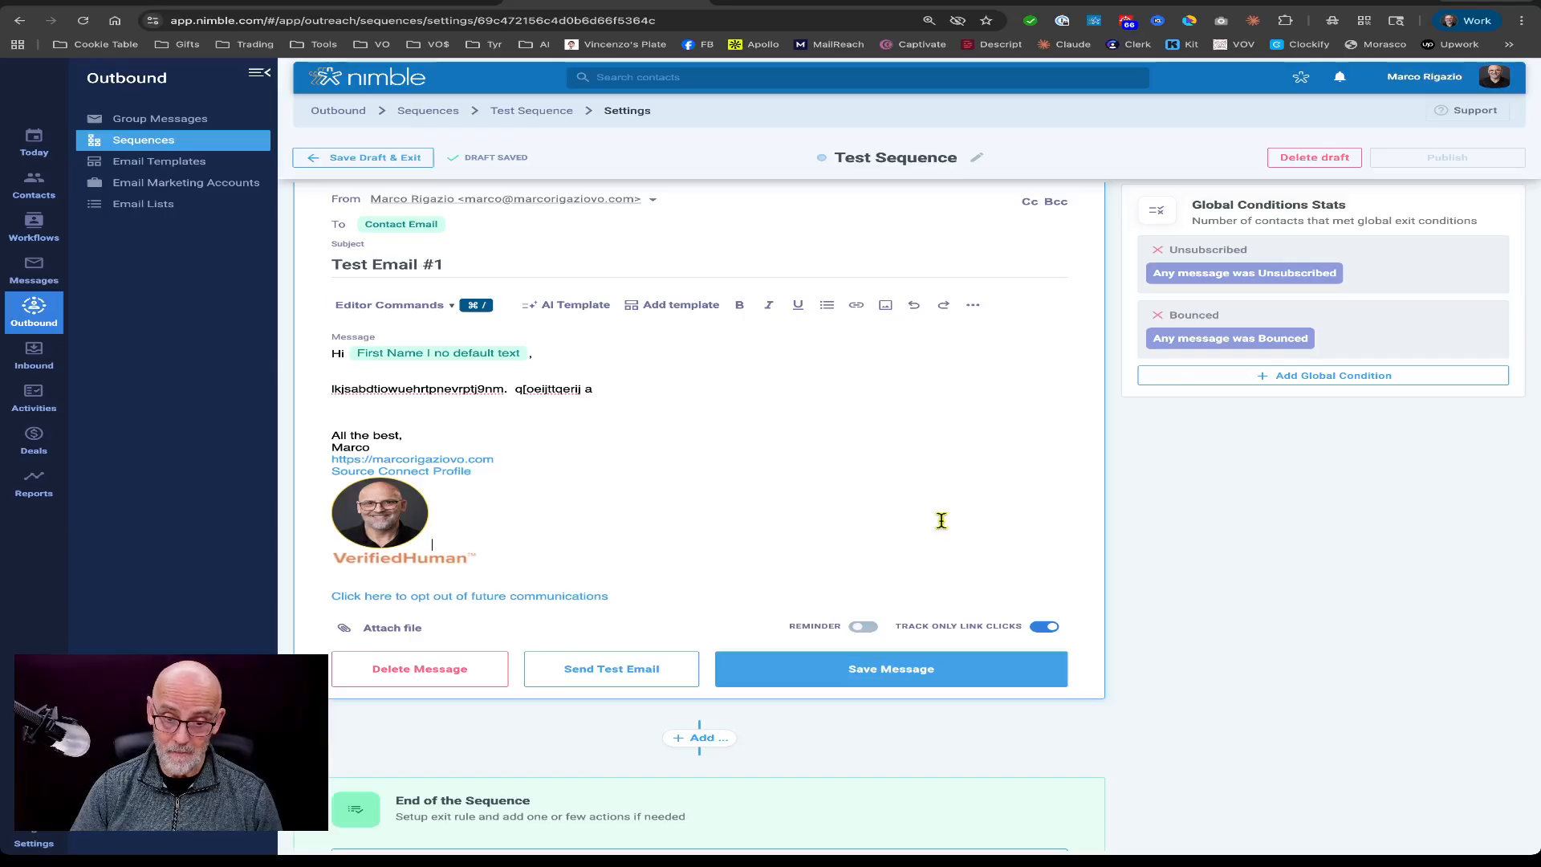
{"action": "left_click", "coordinate": [891, 673]}
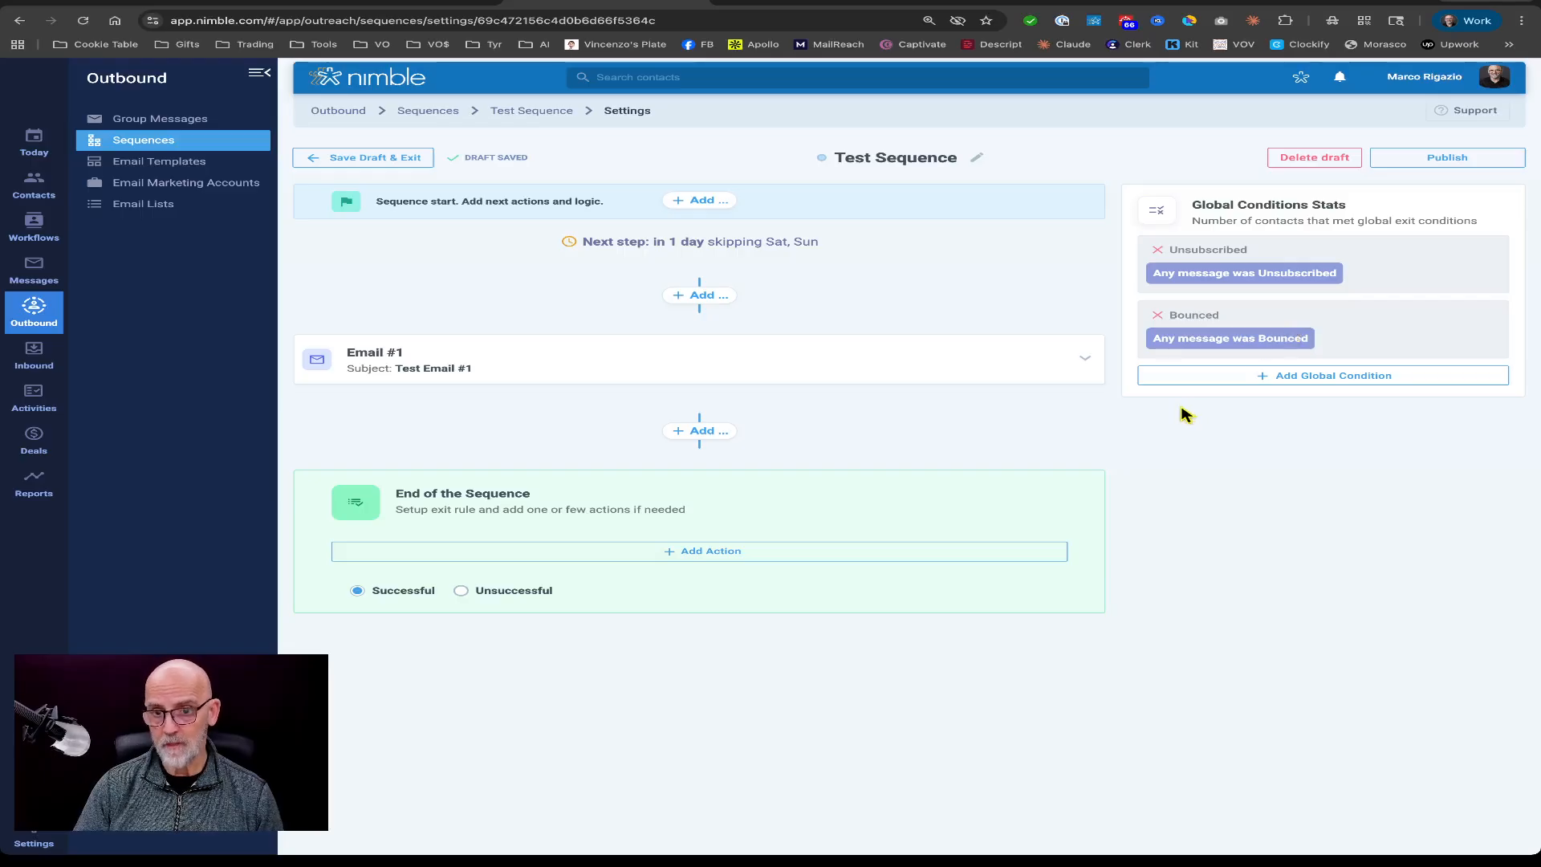
Create a global exit condition named "Replied" that triggers when any message was Replied to, exiting successfully.
{"action": "left_click", "coordinate": [1322, 378]}
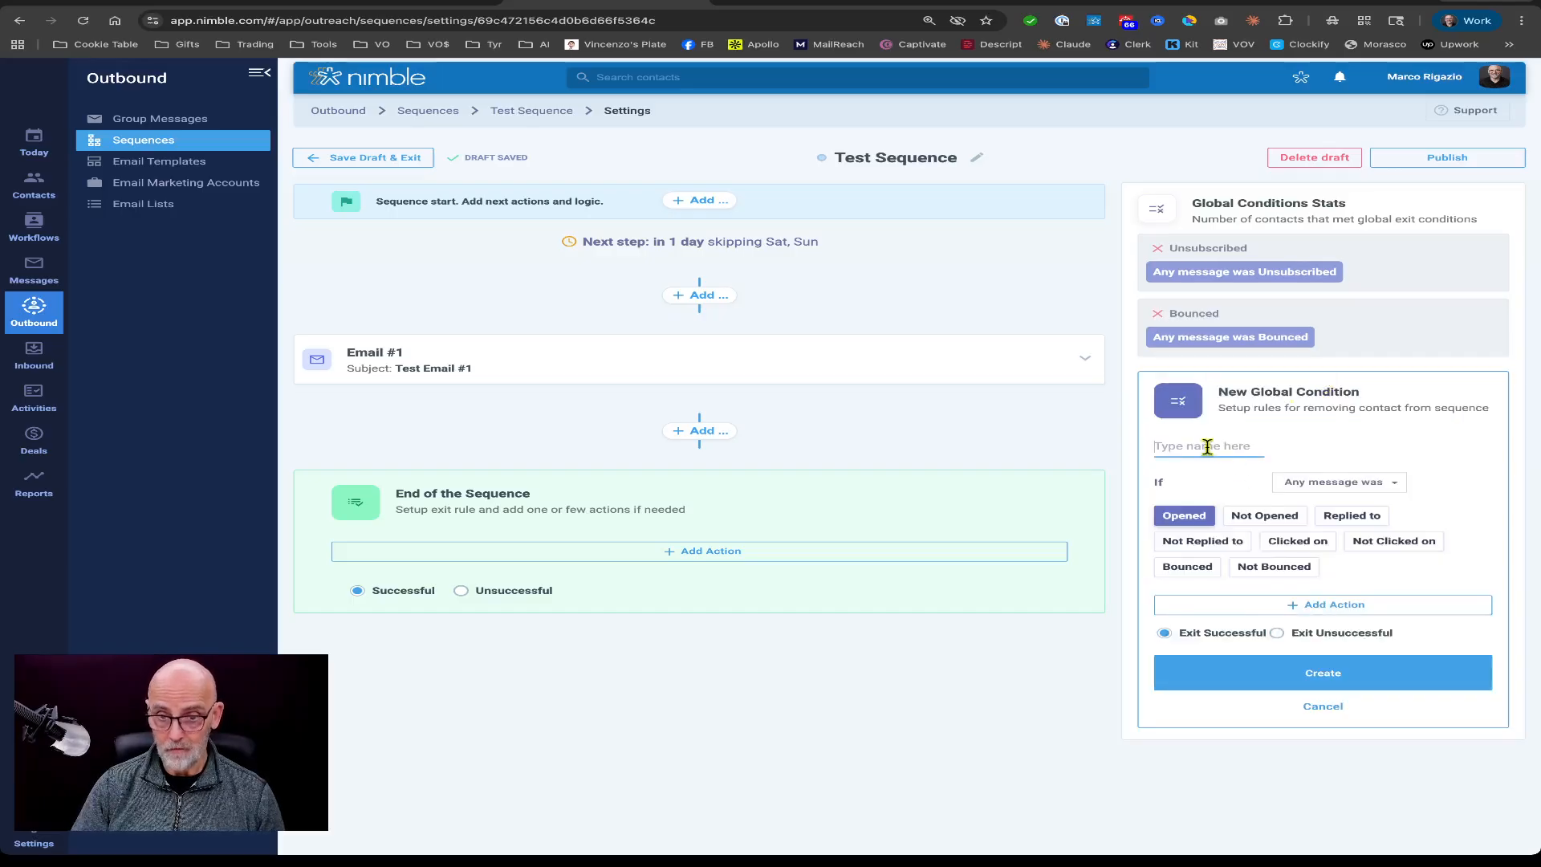
{"action": "type", "text": "Replied"}
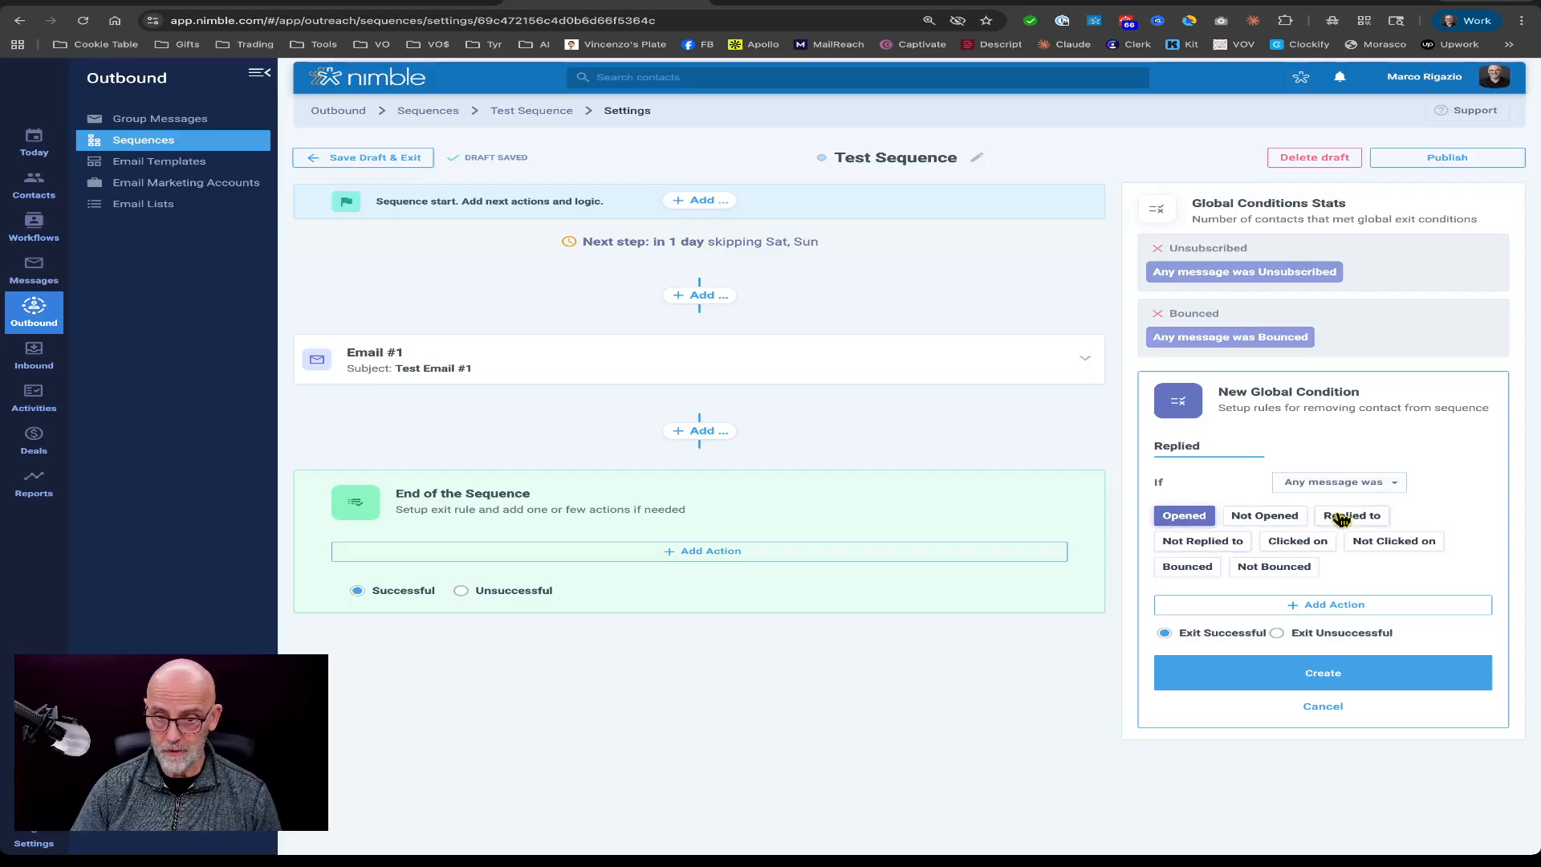
{"action": "left_click", "coordinate": [1364, 518]}
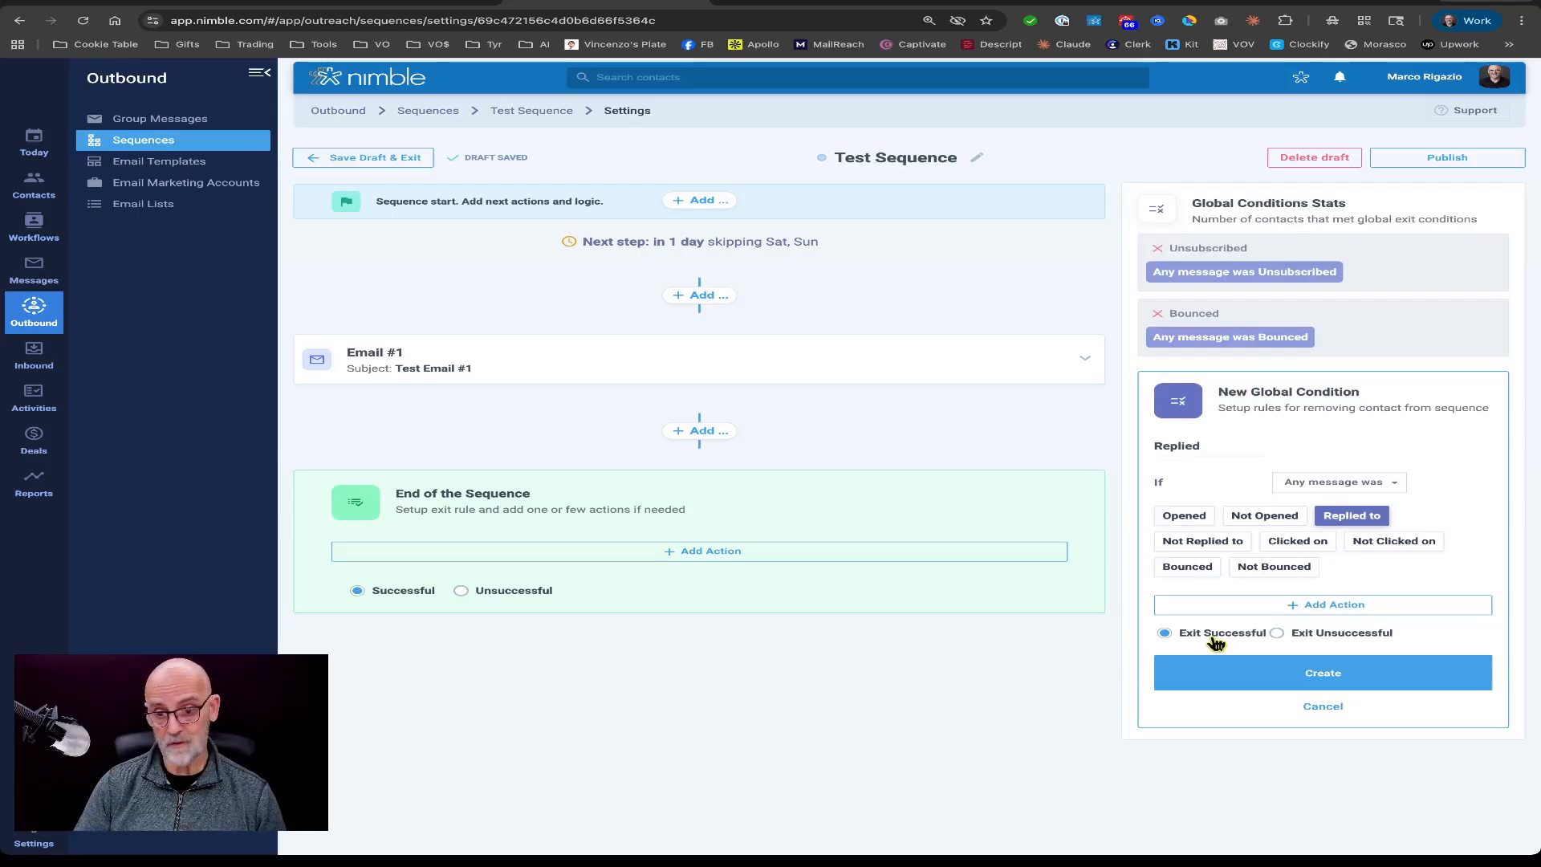
{"action": "left_click", "coordinate": [1330, 683]}
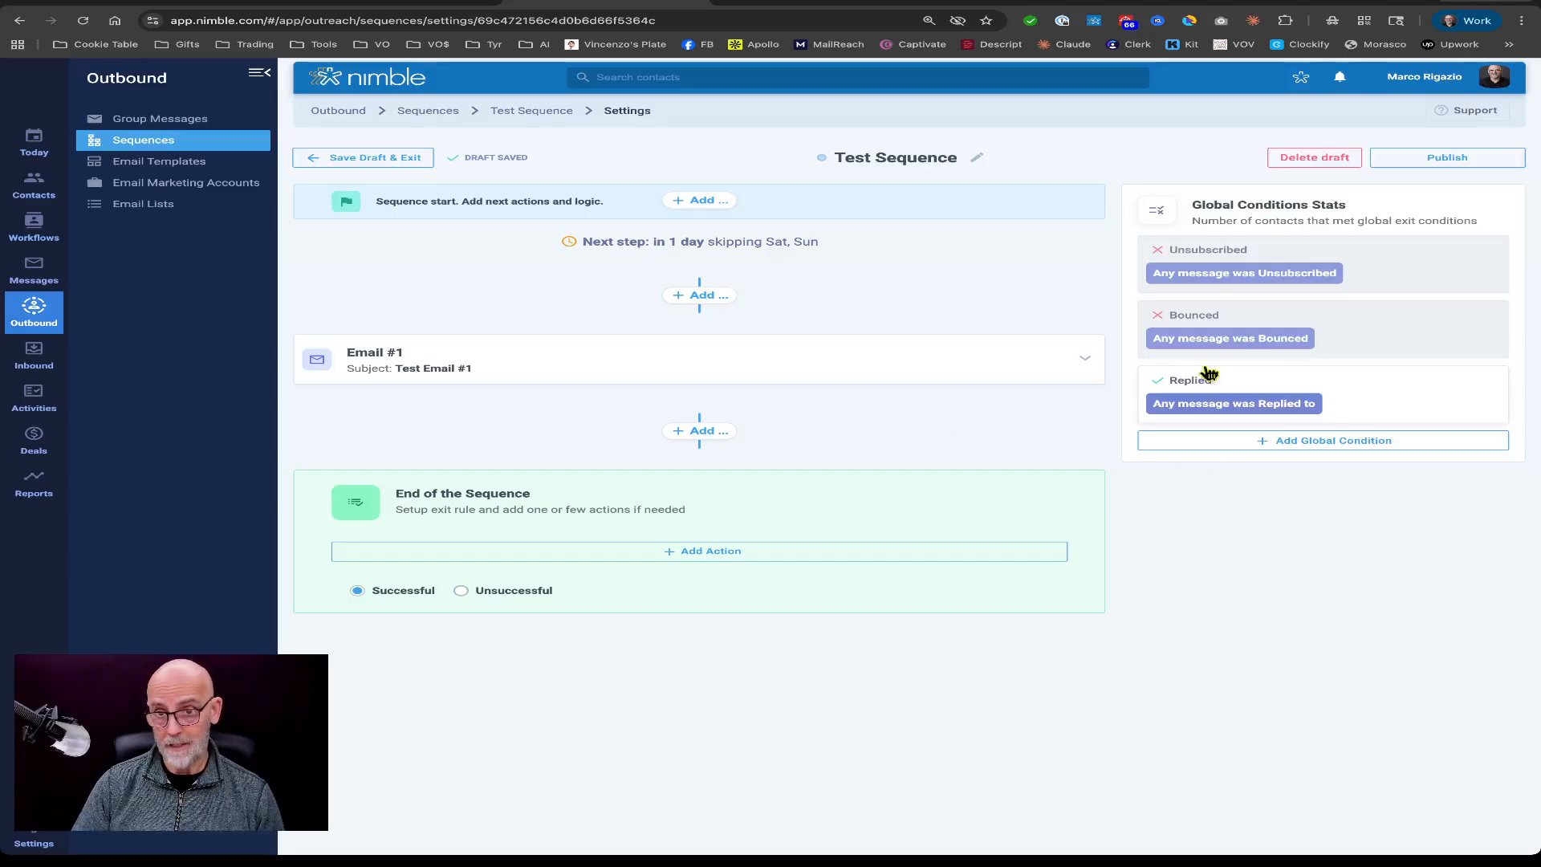
Add a Check Condition step after Email #1.
{"action": "left_click", "coordinate": [698, 430]}
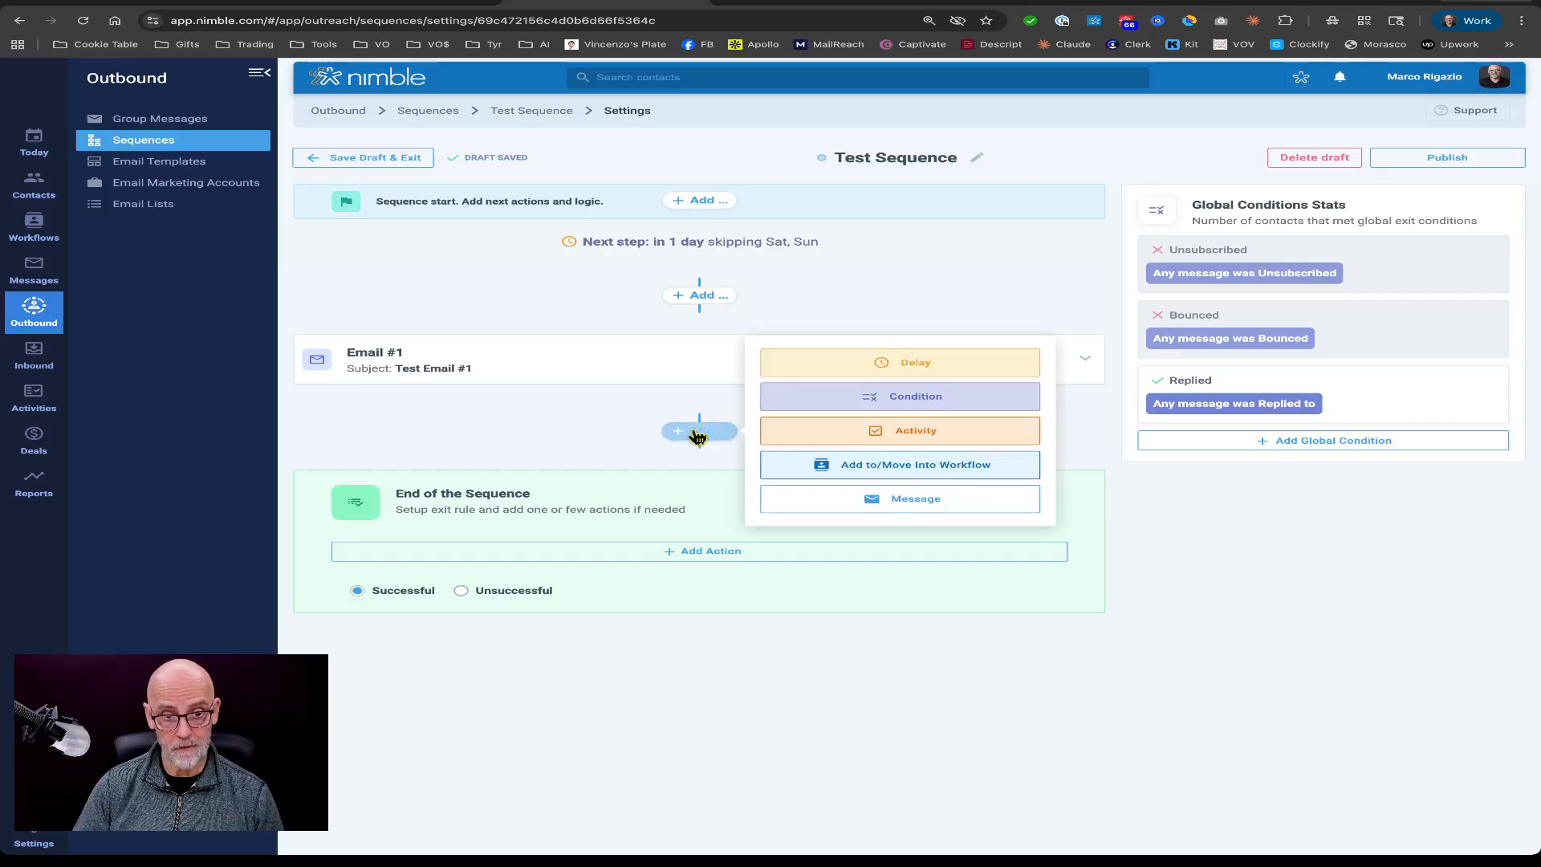
{"action": "left_click", "coordinate": [915, 397]}
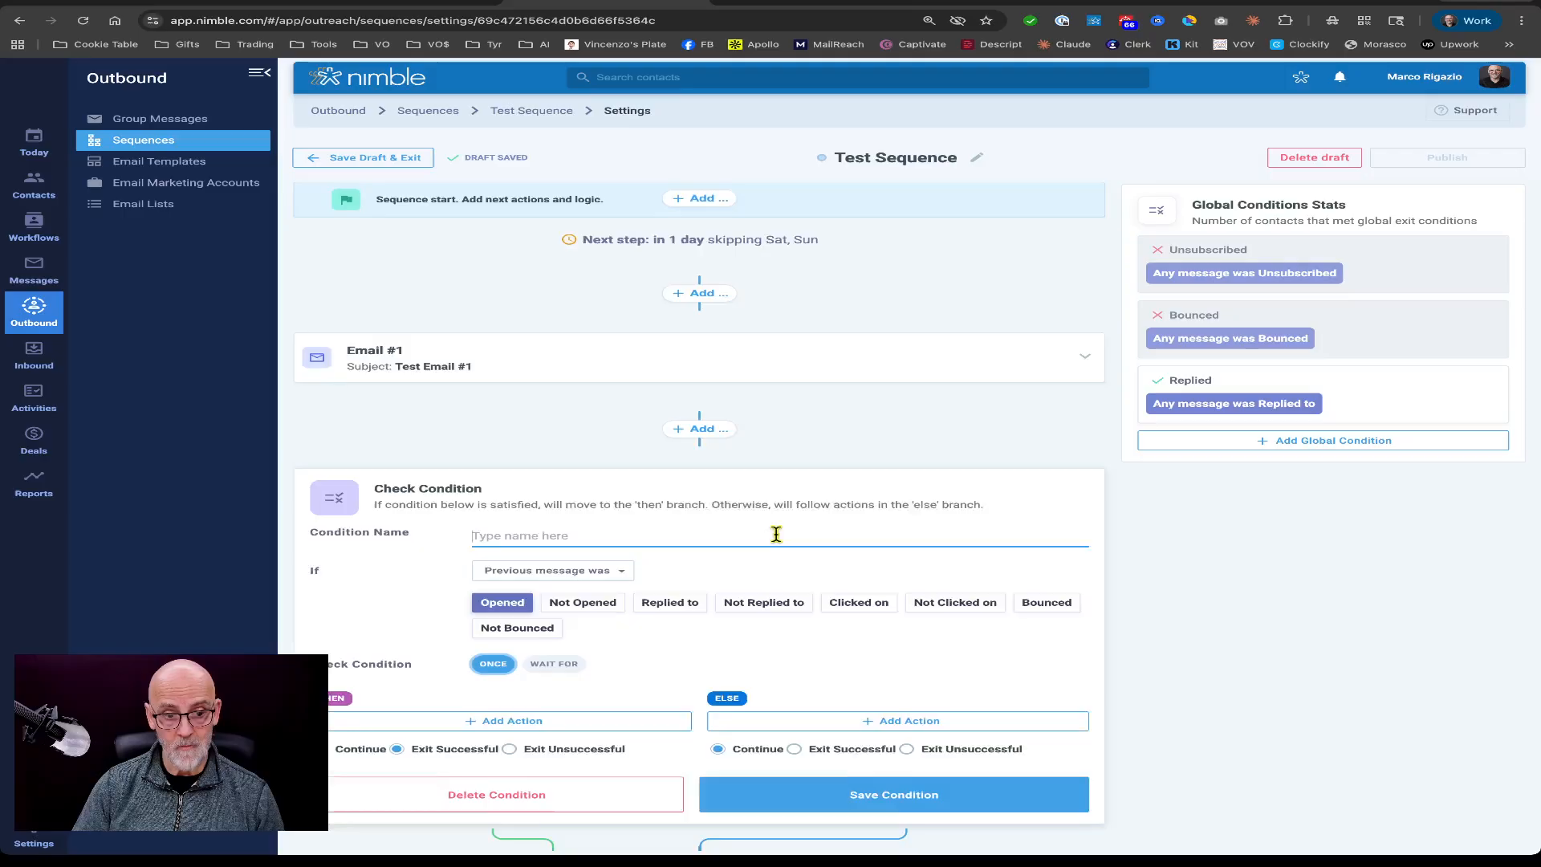
{"action": "scroll", "coordinate": [774, 532], "scroll_direction": "down", "scroll_amount": 3}
{"action": "scroll", "coordinate": [610, 464], "scroll_direction": "up", "scroll_amount": 3}
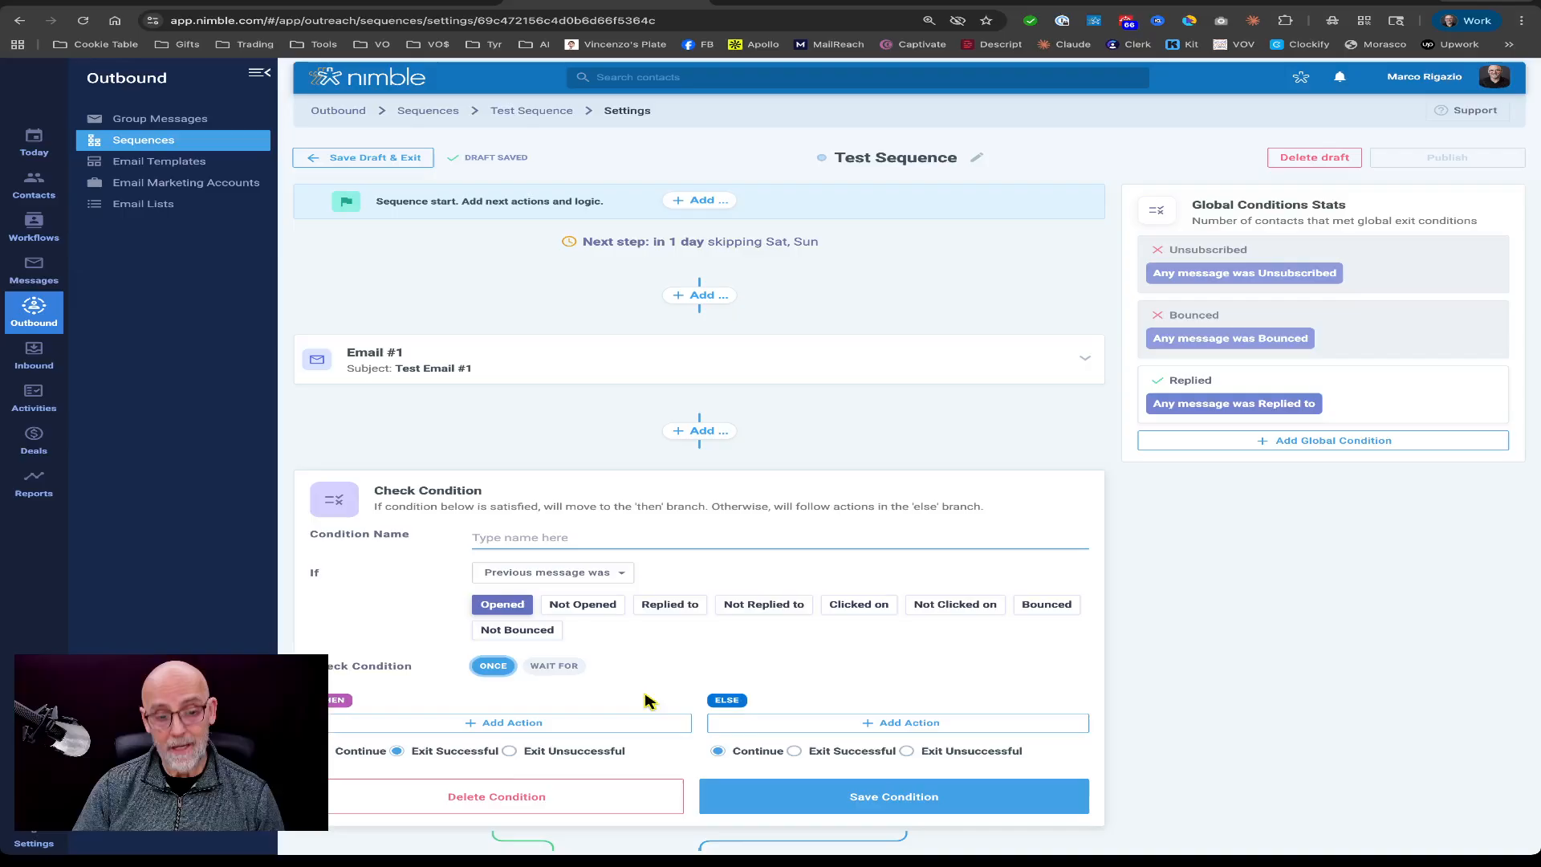
{"action": "scroll", "coordinate": [612, 677], "scroll_direction": "down", "scroll_amount": 3}
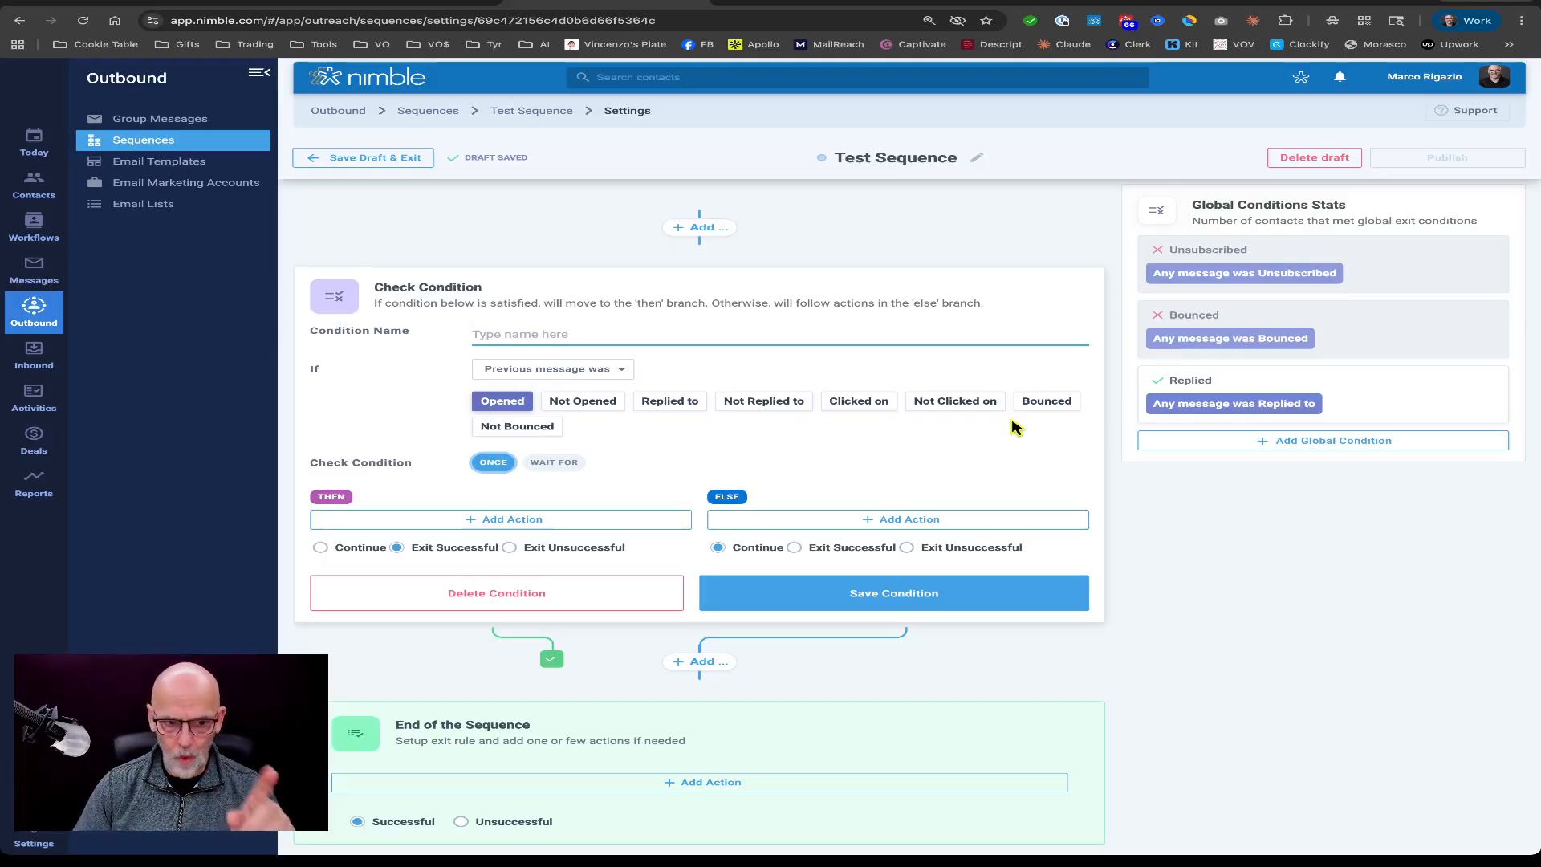
{"action": "left_click", "coordinate": [553, 464]}
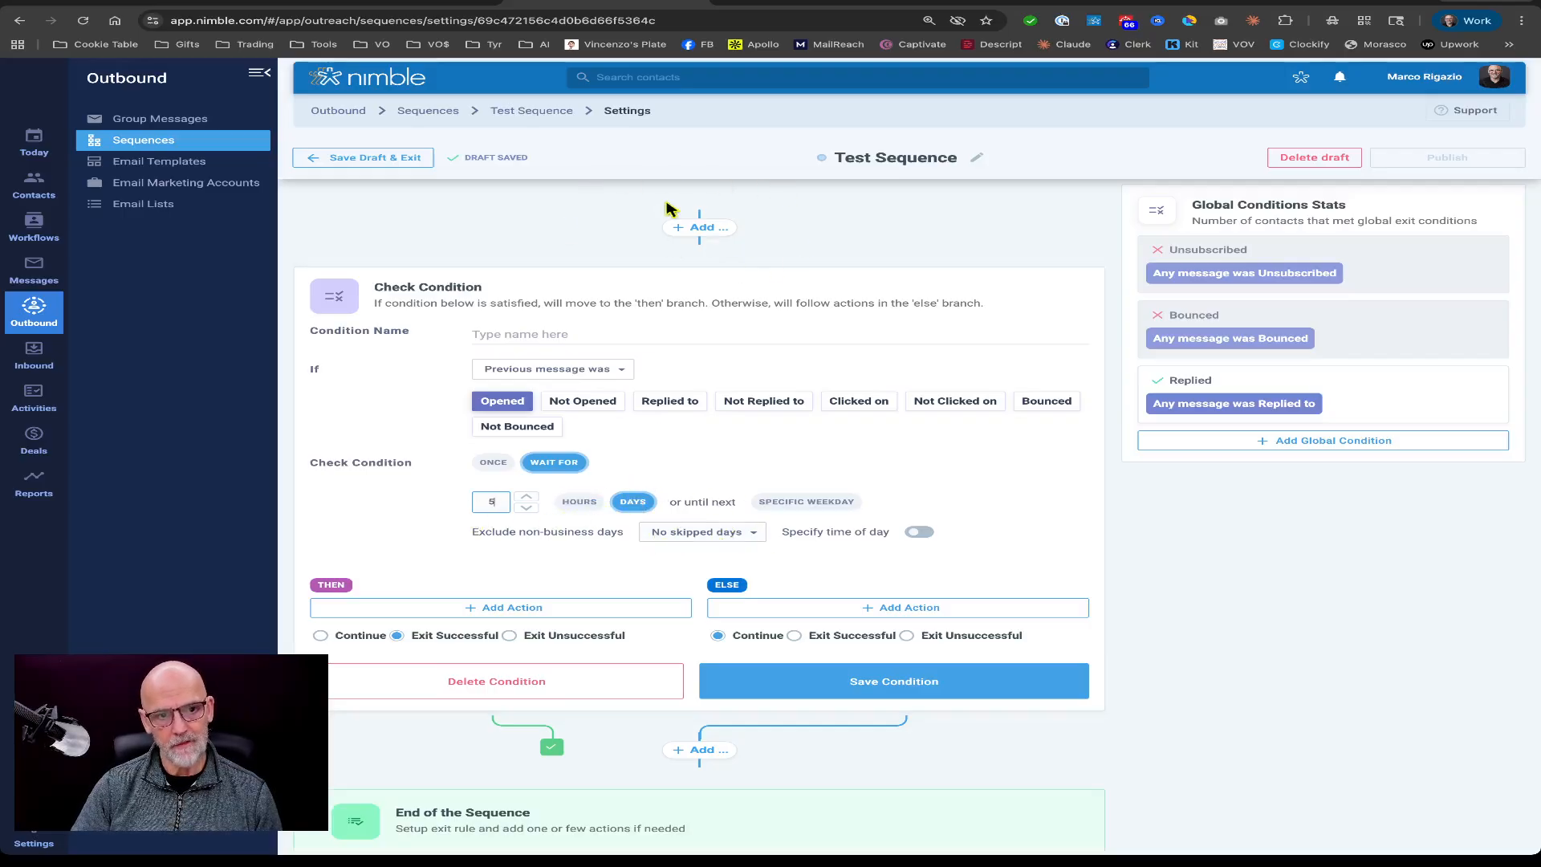
{"action": "scroll", "coordinate": [688, 294], "scroll_direction": "up", "scroll_amount": 2}
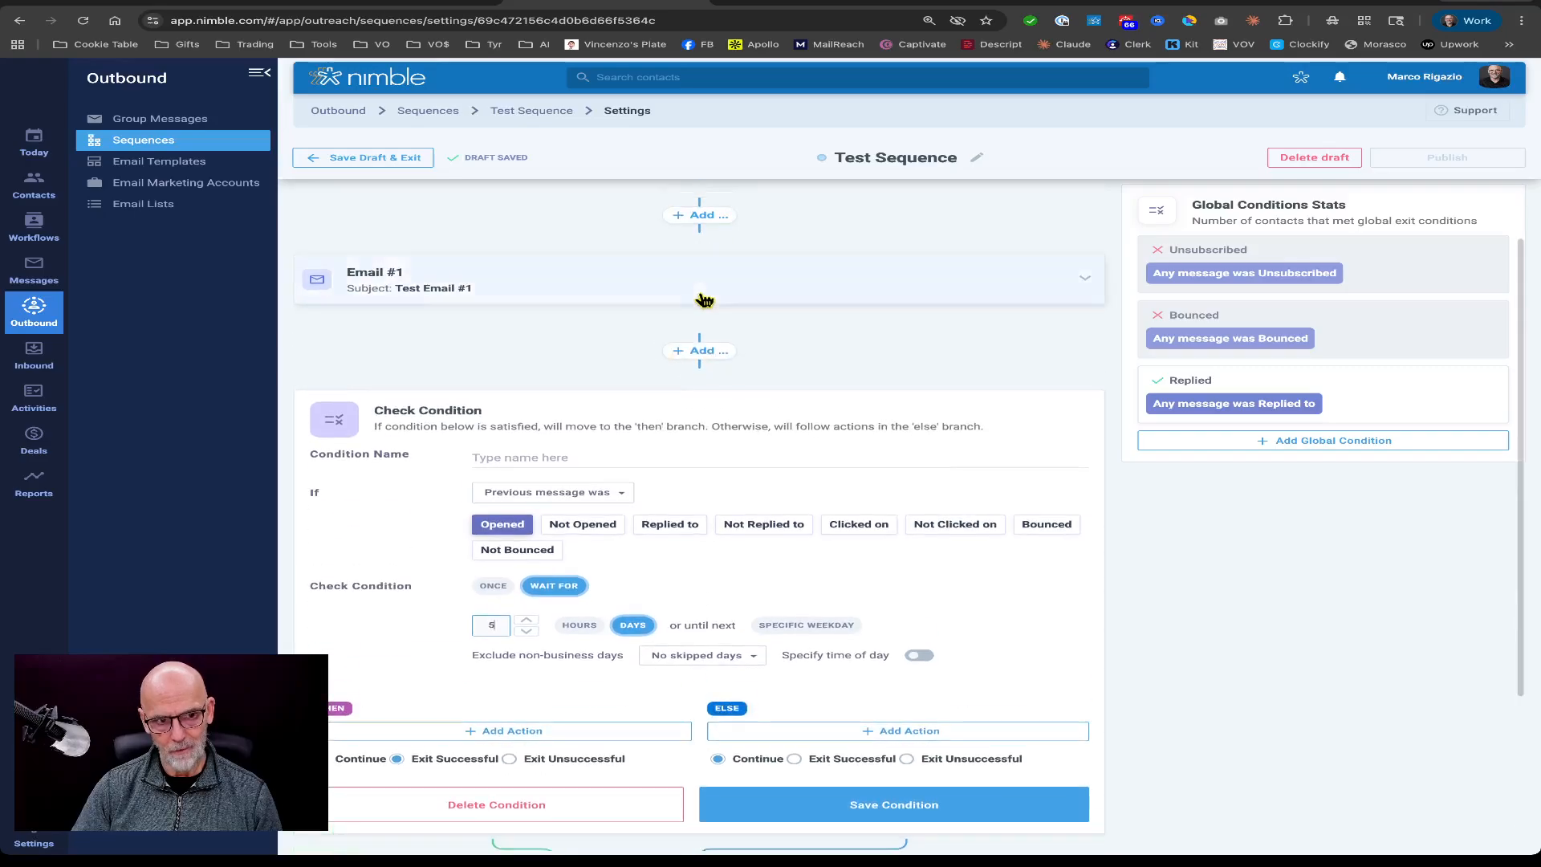
{"action": "scroll", "coordinate": [705, 300], "scroll_direction": "up", "scroll_amount": 1}
{"action": "scroll", "coordinate": [776, 308], "scroll_direction": "down", "scroll_amount": 4}
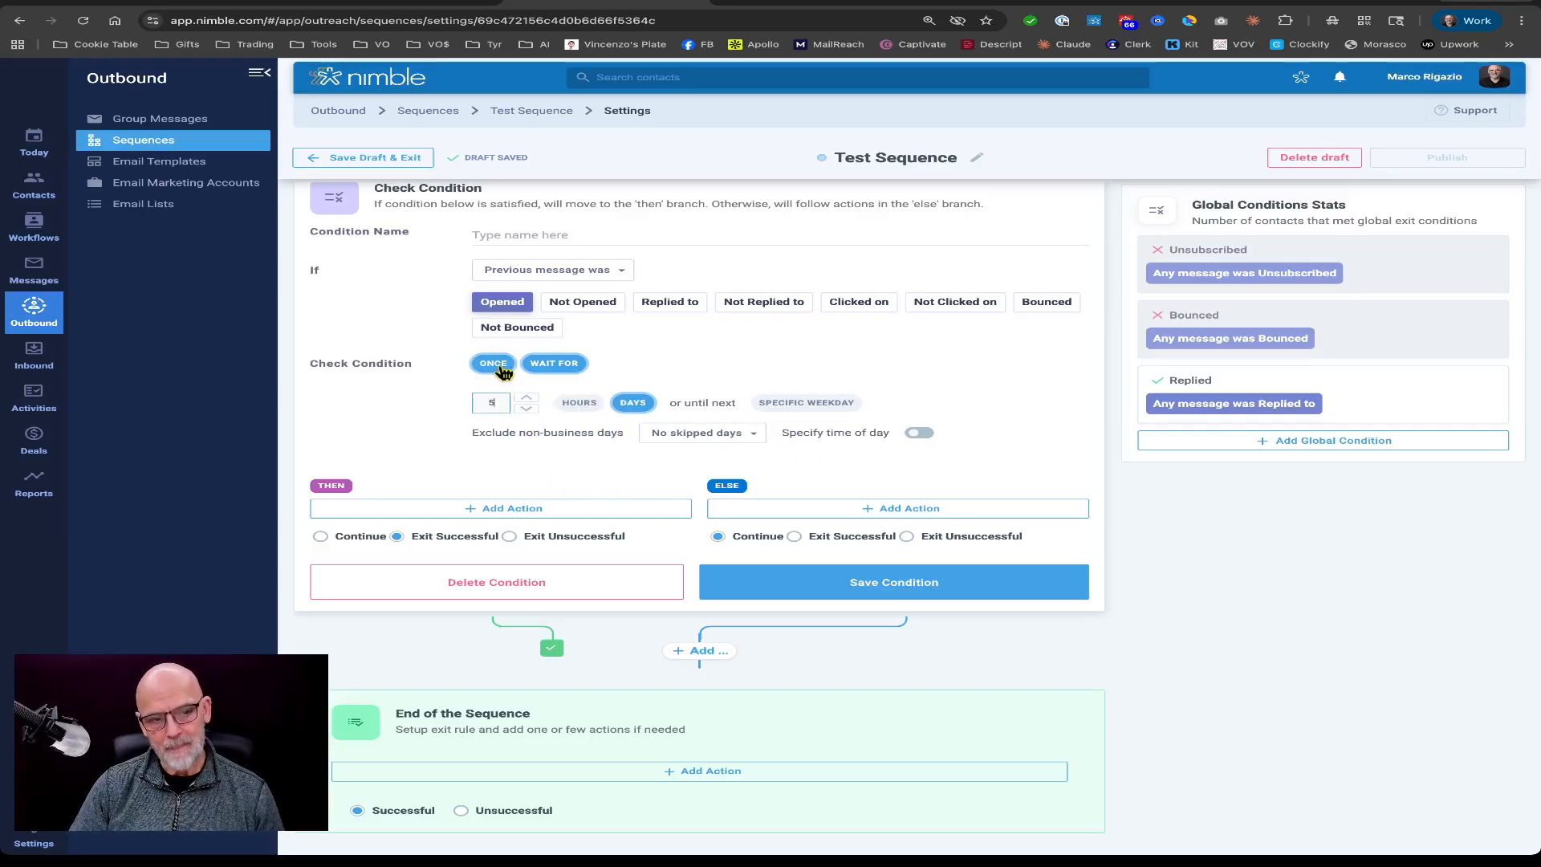
{"action": "left_click", "coordinate": [498, 365]}
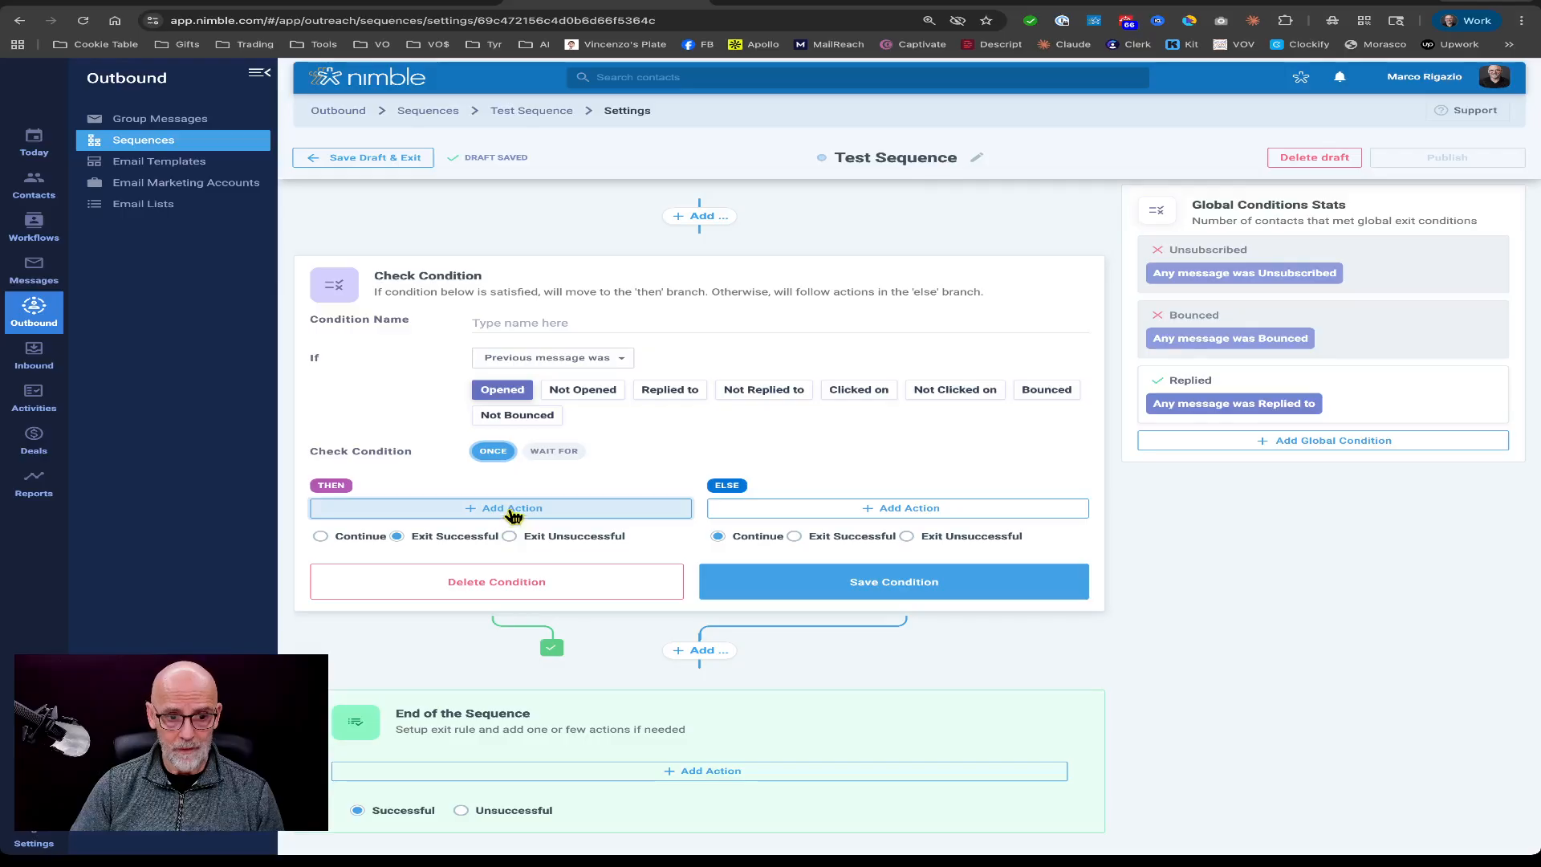
Set the condition to Previous message was Bounced with the THEN branch on Exit Unsuccessful, and try saving it.
{"action": "left_click", "coordinate": [512, 509]}
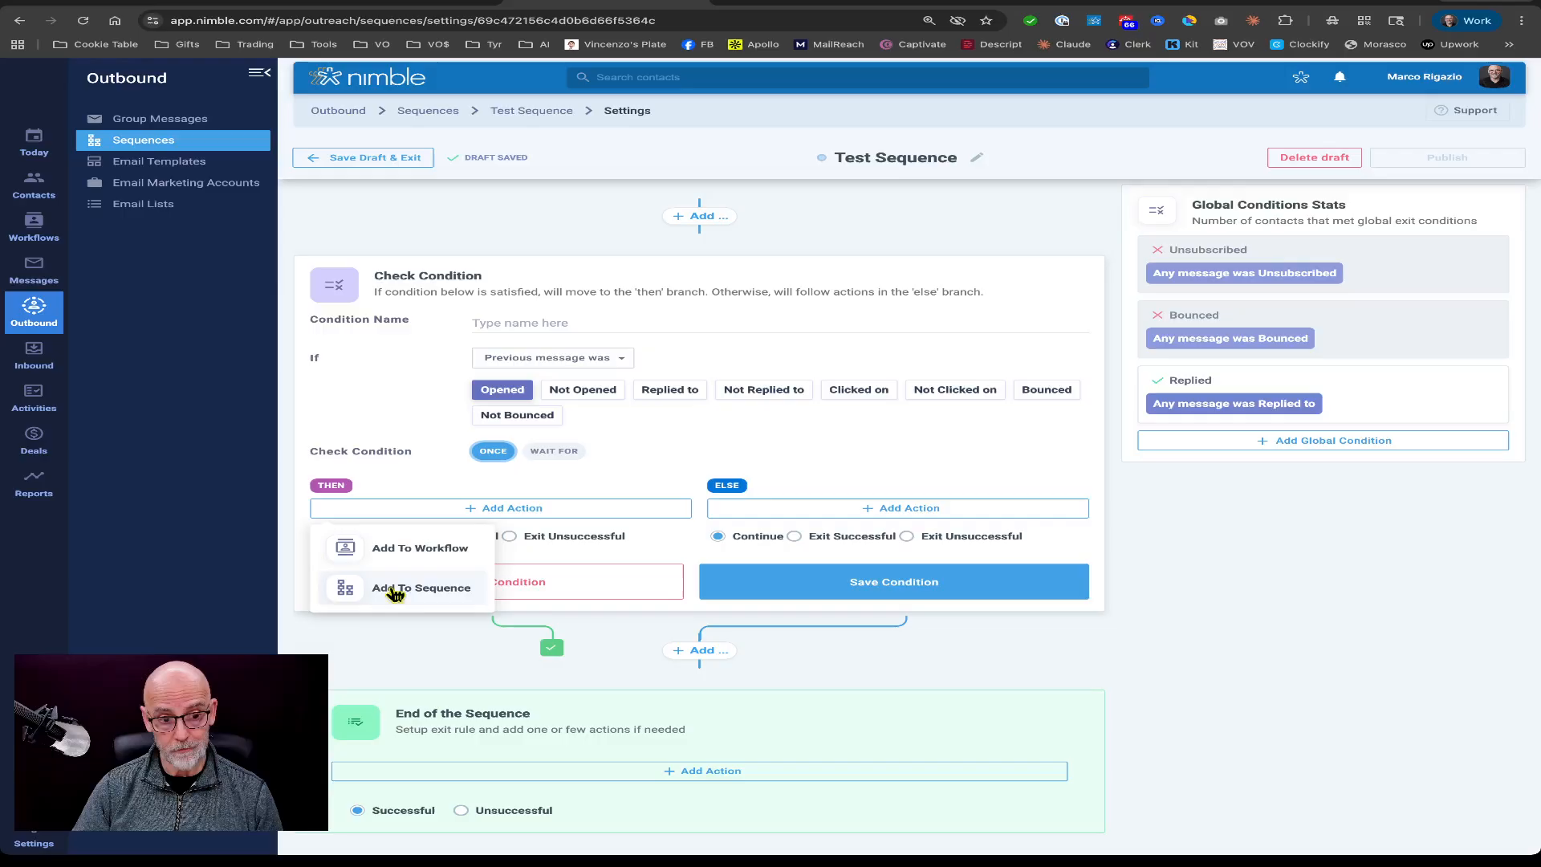
{"action": "left_click", "coordinate": [743, 431]}
{"action": "left_click", "coordinate": [538, 539]}
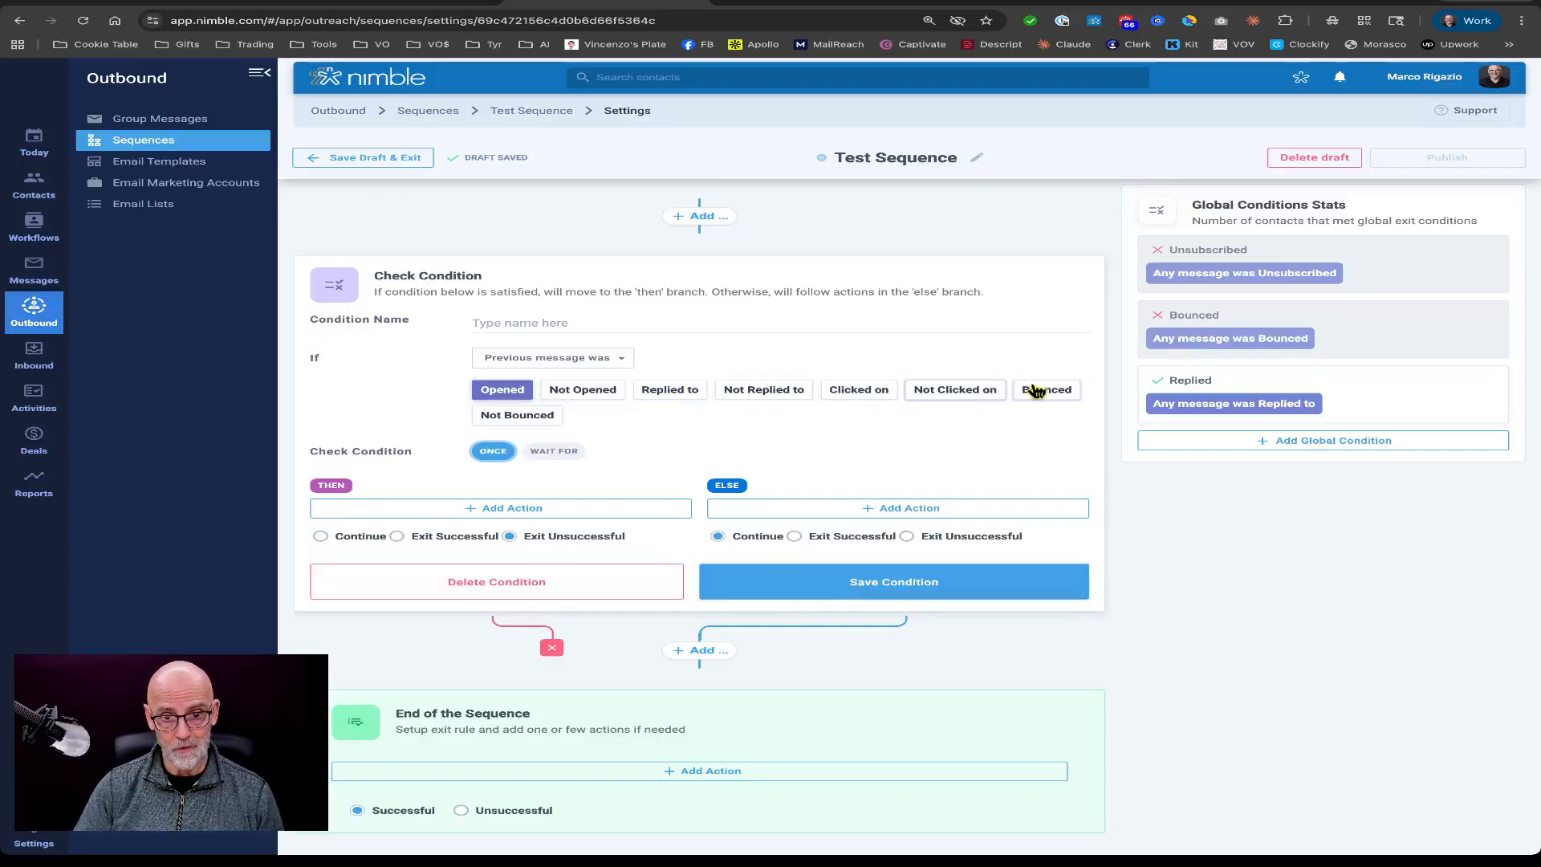
{"action": "left_click", "coordinate": [1056, 393]}
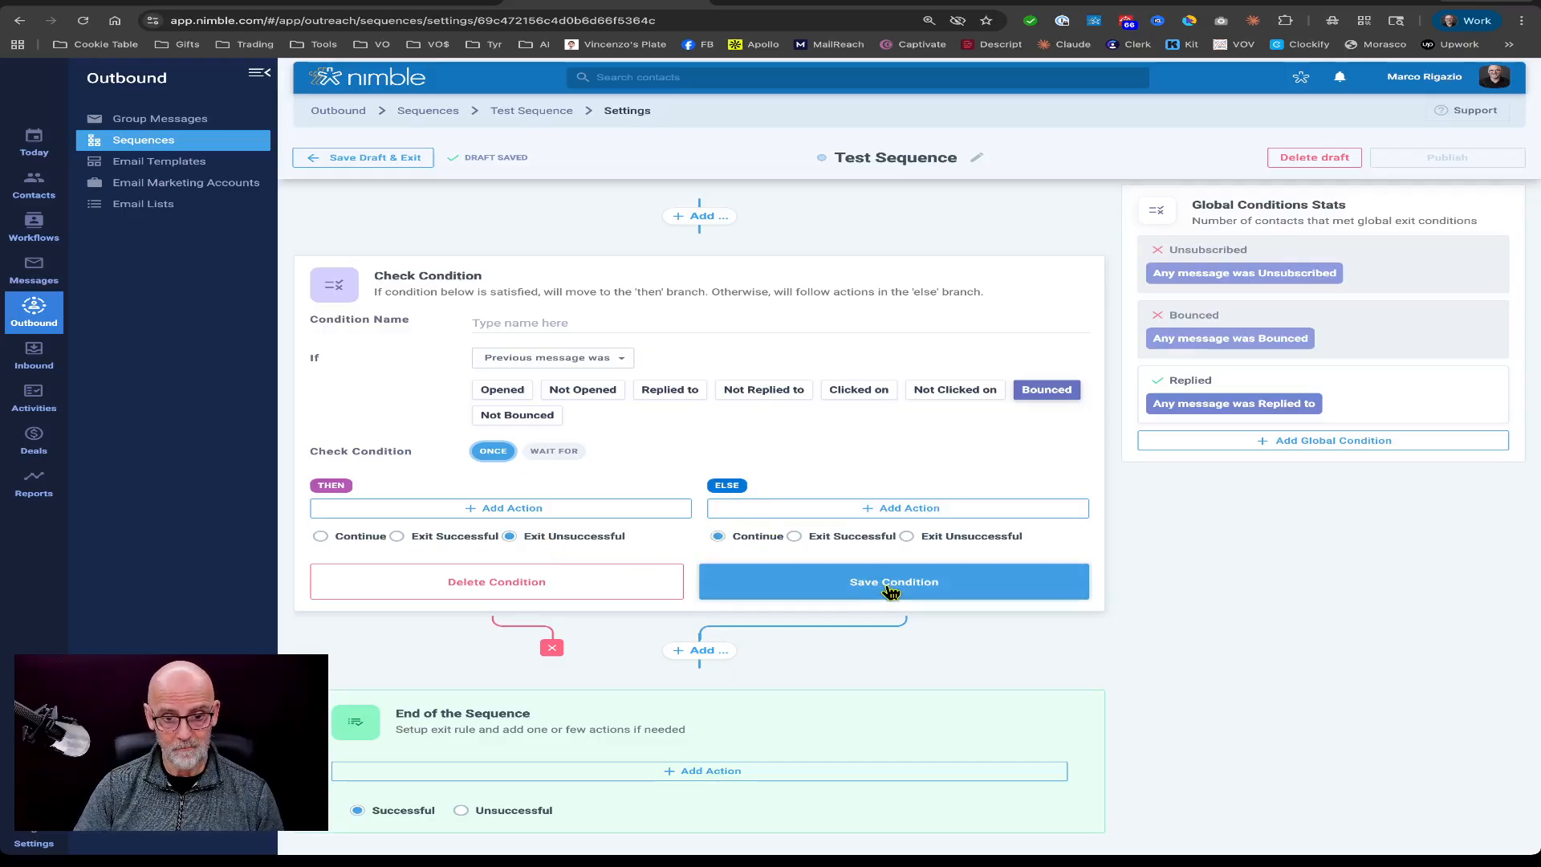
{"action": "left_click", "coordinate": [890, 591]}
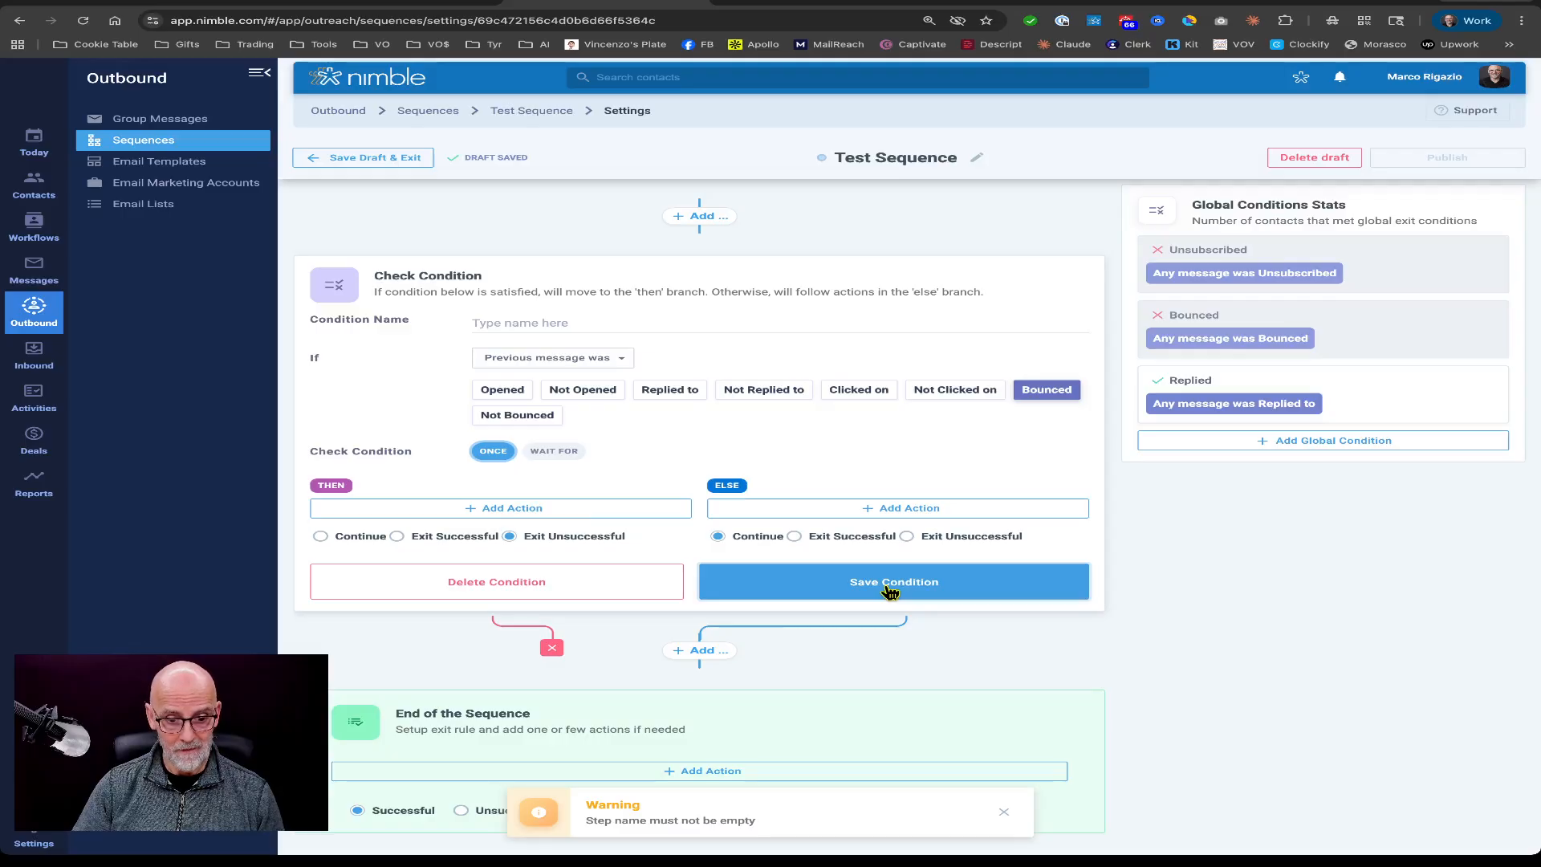
Name the condition "condition 1".
{"action": "left_click", "coordinate": [520, 317]}
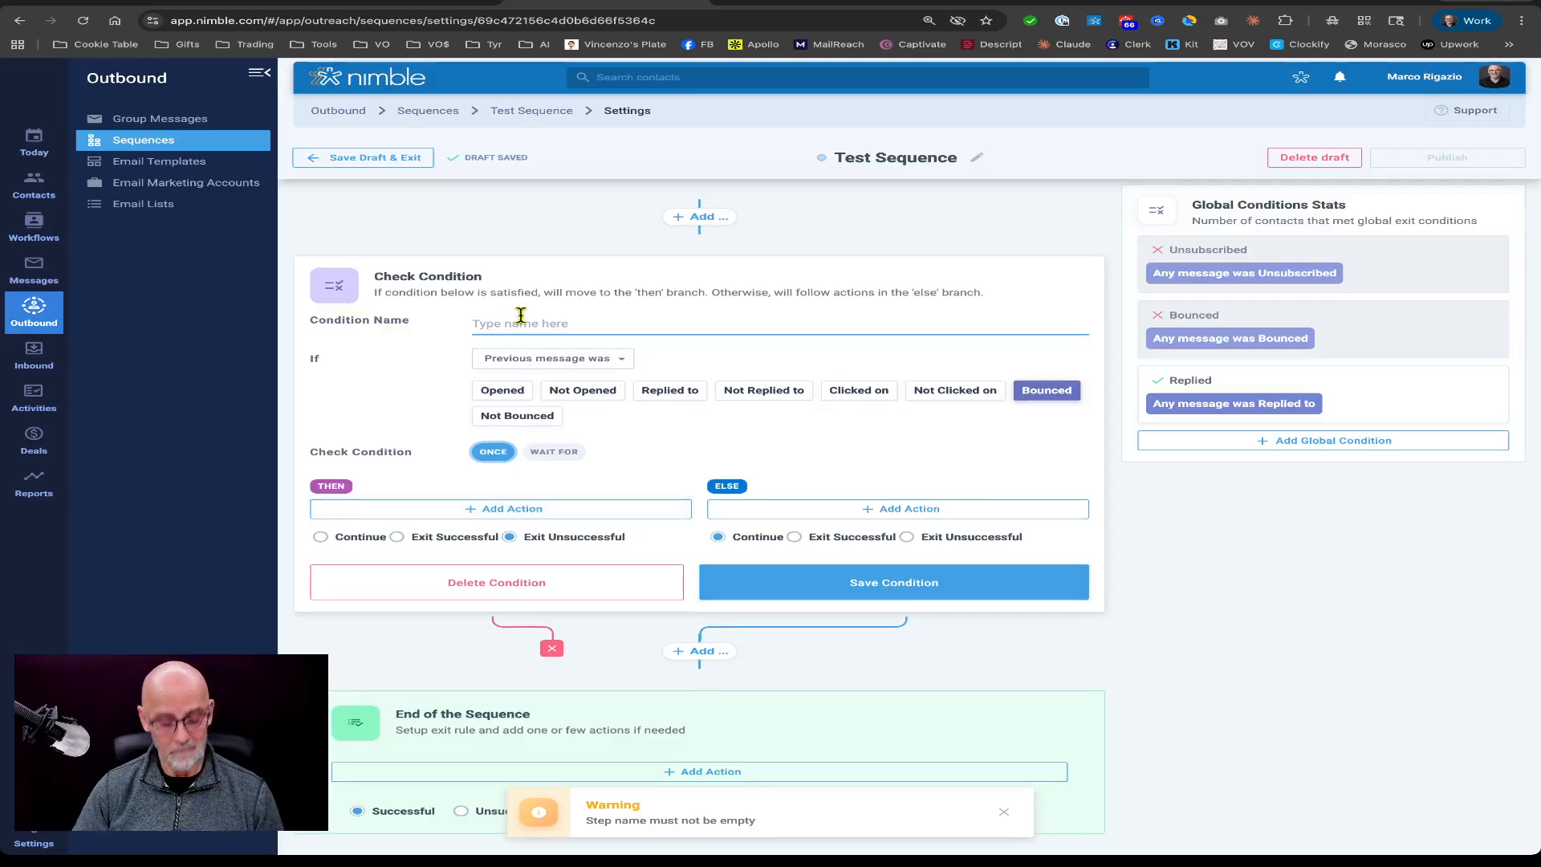
{"action": "type", "text": "condi"}
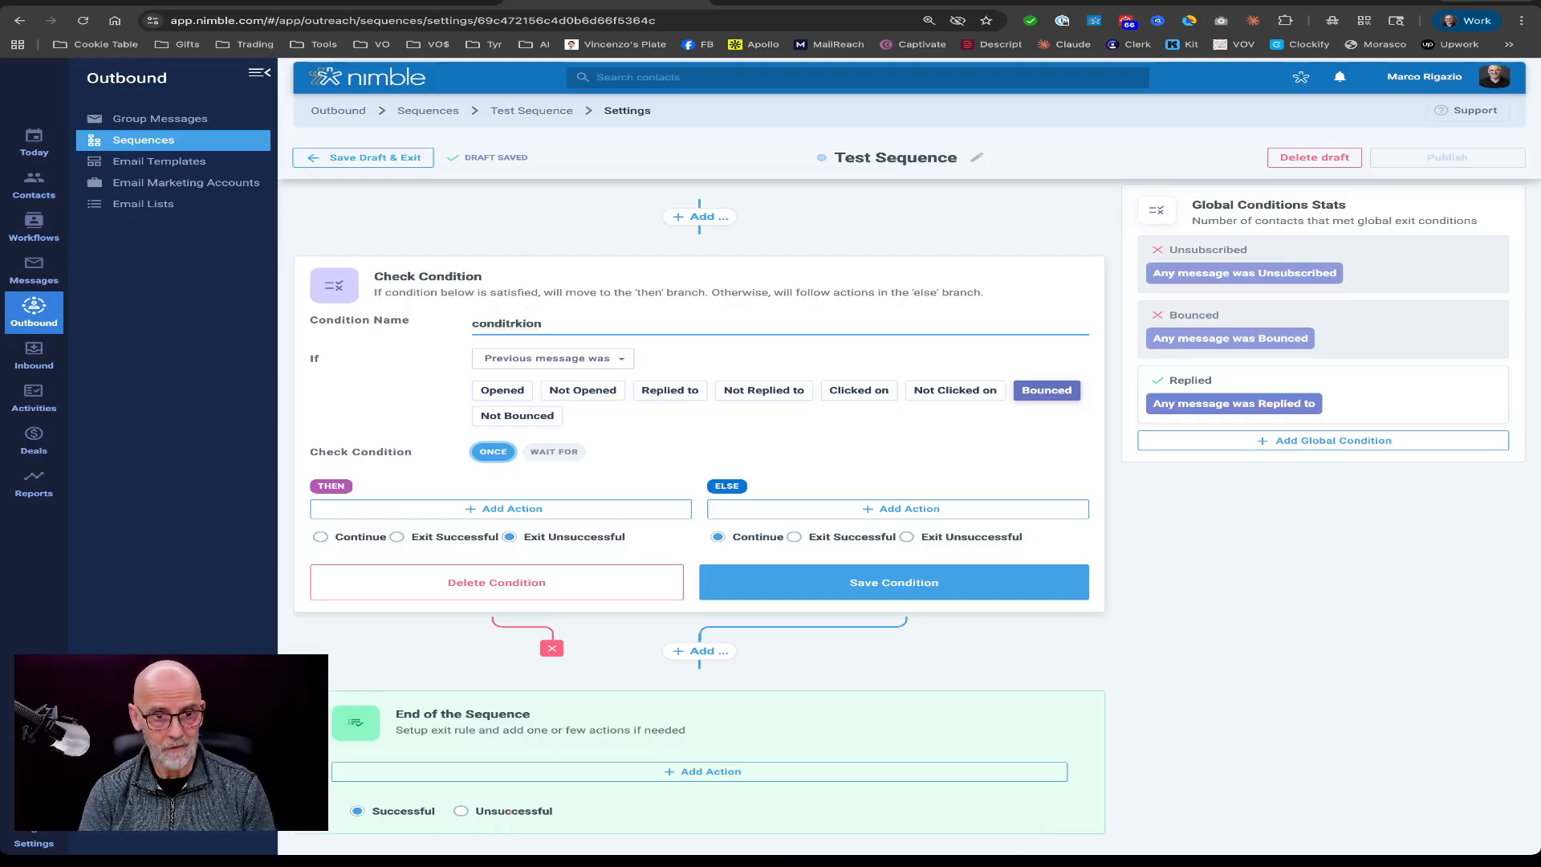
{"action": "type", "text": "trki"}
{"action": "key", "text": "BackSpace"}
{"action": "key", "text": "BackSpace"}
{"action": "key", "text": "BackSpace"}
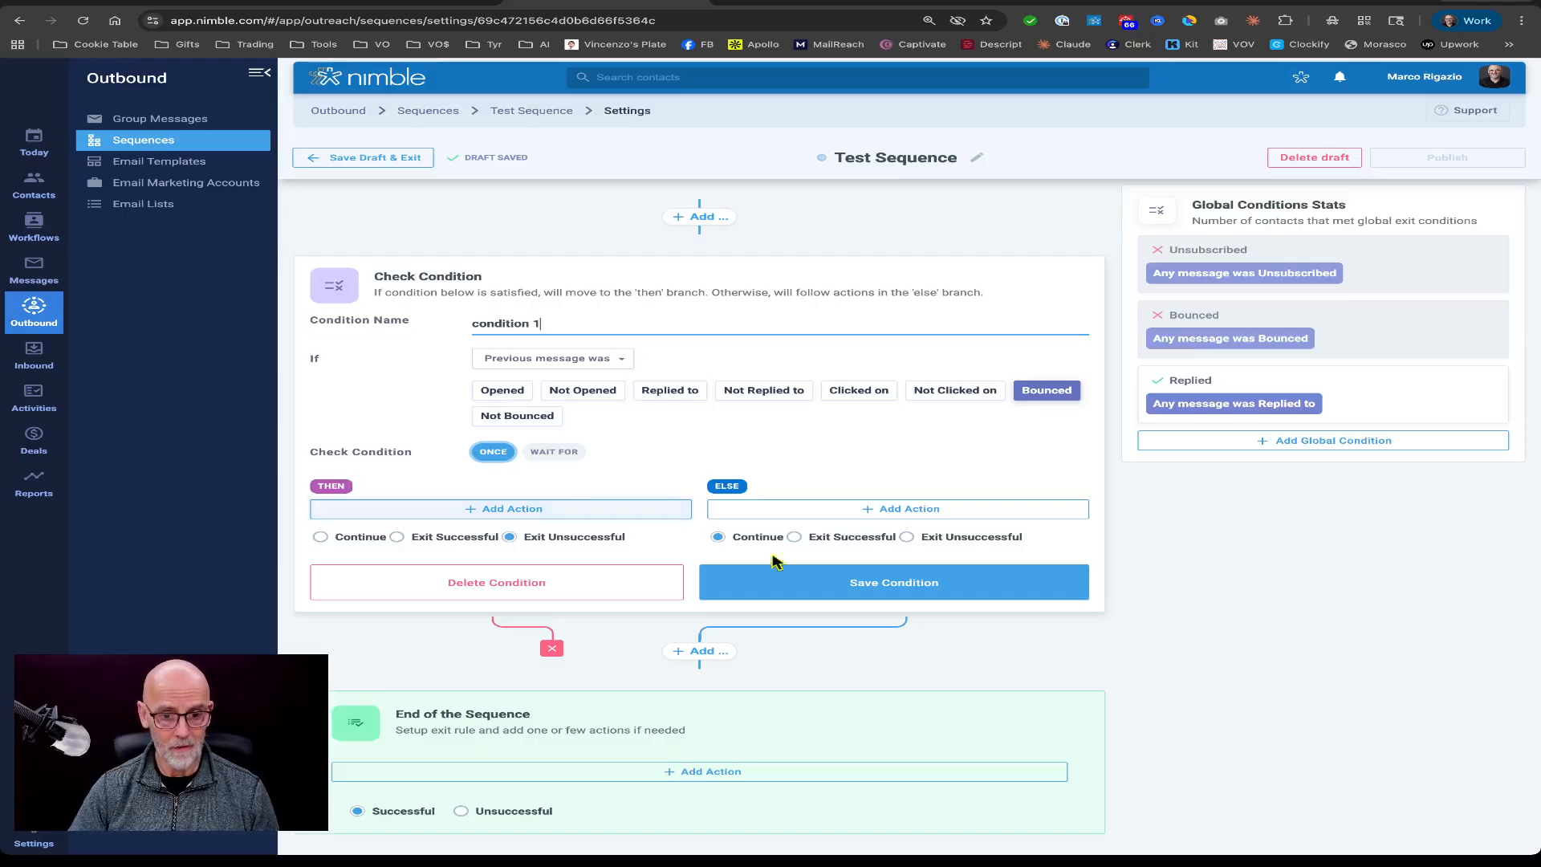
Save the bounce check condition and add a Delay step after it in the sequence.
{"action": "left_click", "coordinate": [910, 594]}
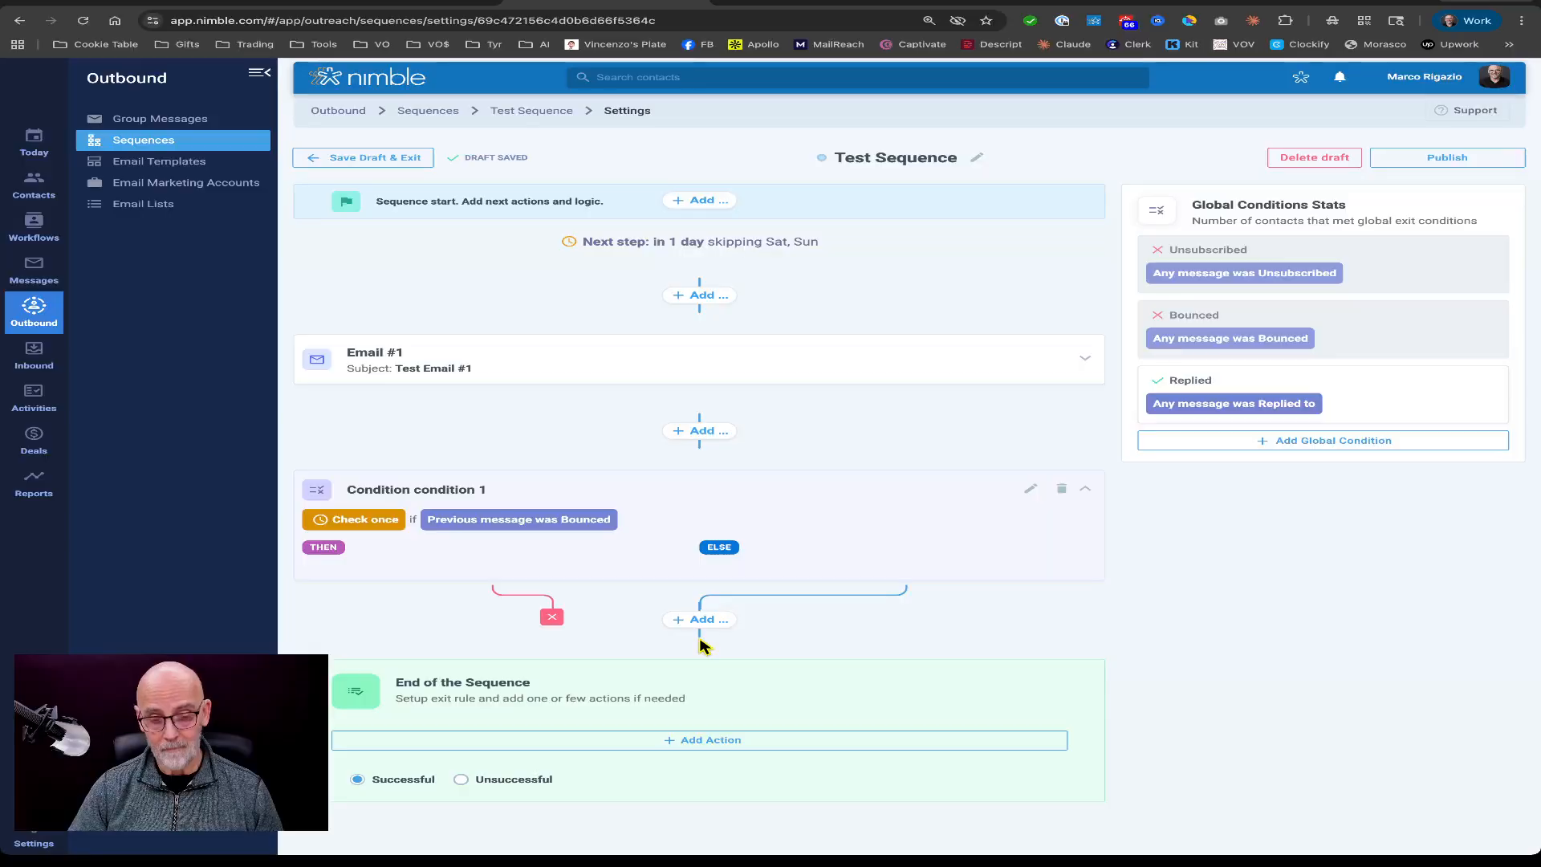
{"action": "left_click", "coordinate": [702, 621]}
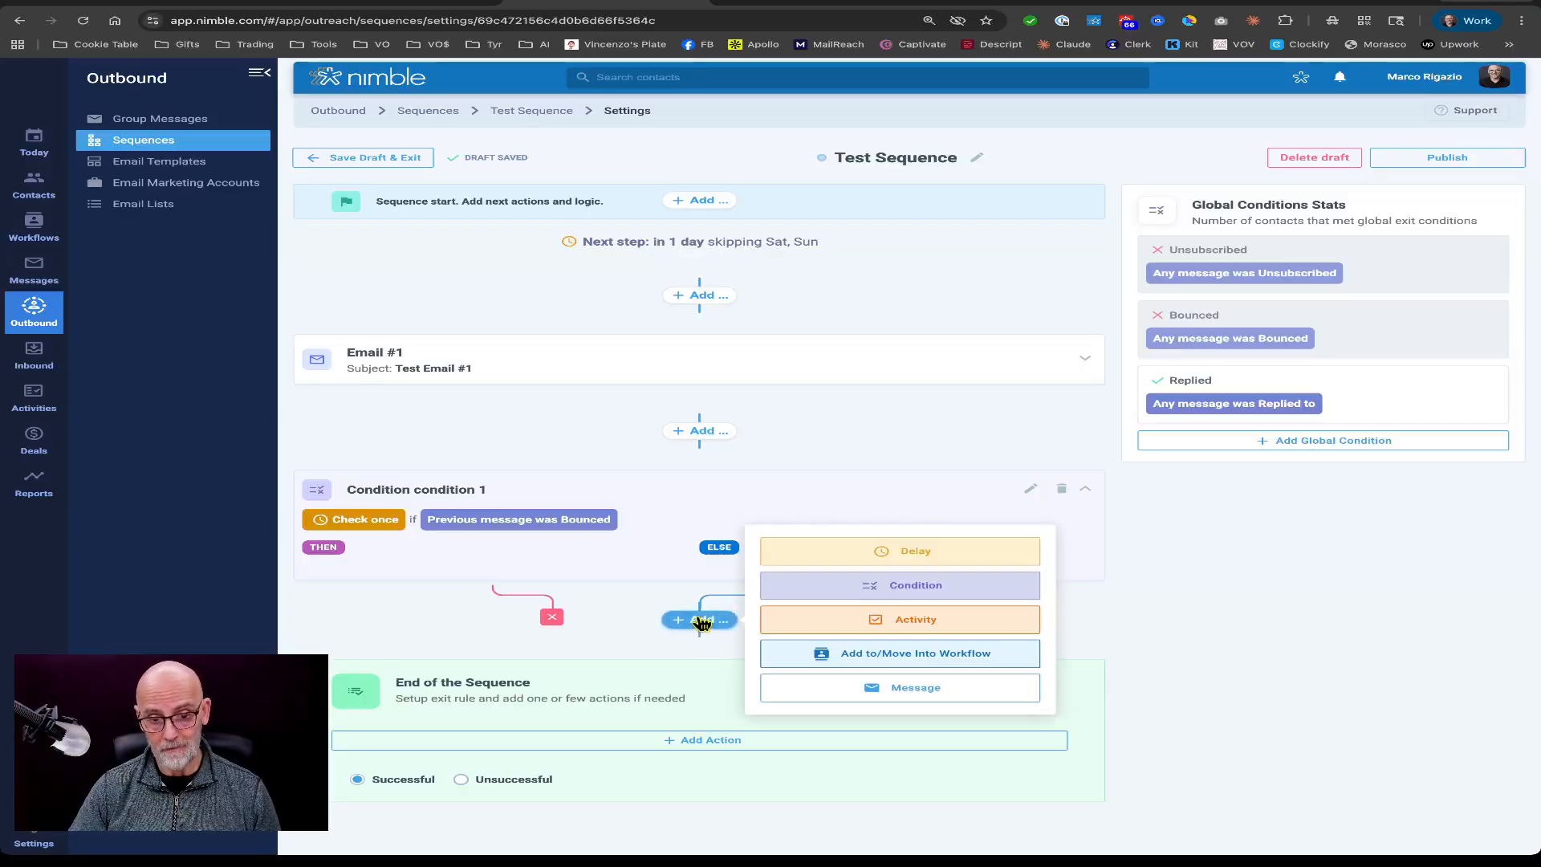
{"action": "left_click", "coordinate": [931, 550]}
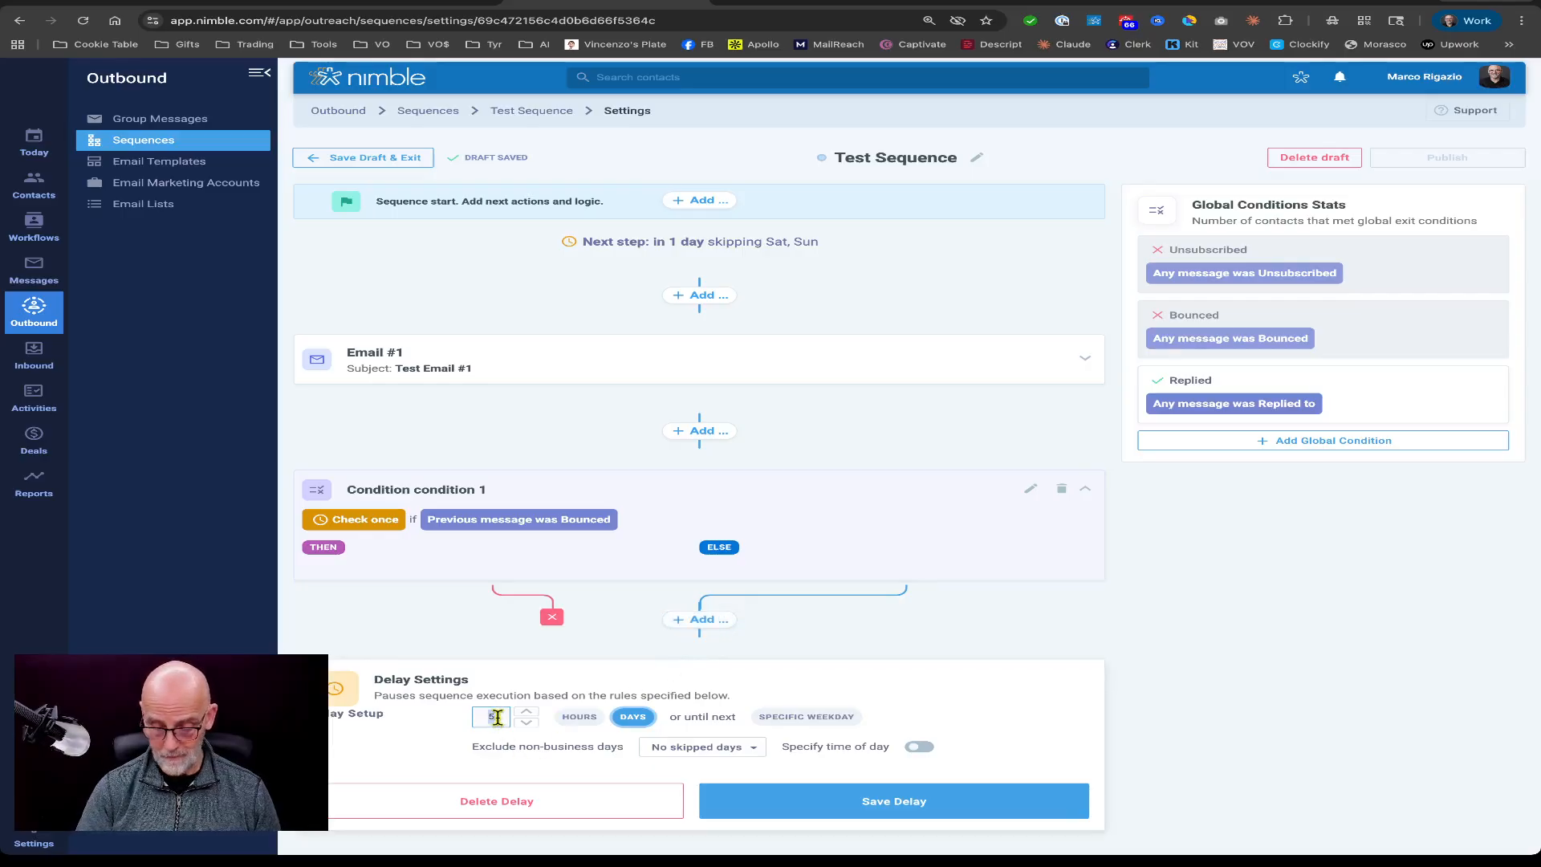
Set the delay to 7 days, excluding Saturday and Sunday as non-business days, and save the delay.
{"action": "type", "text": "7"}
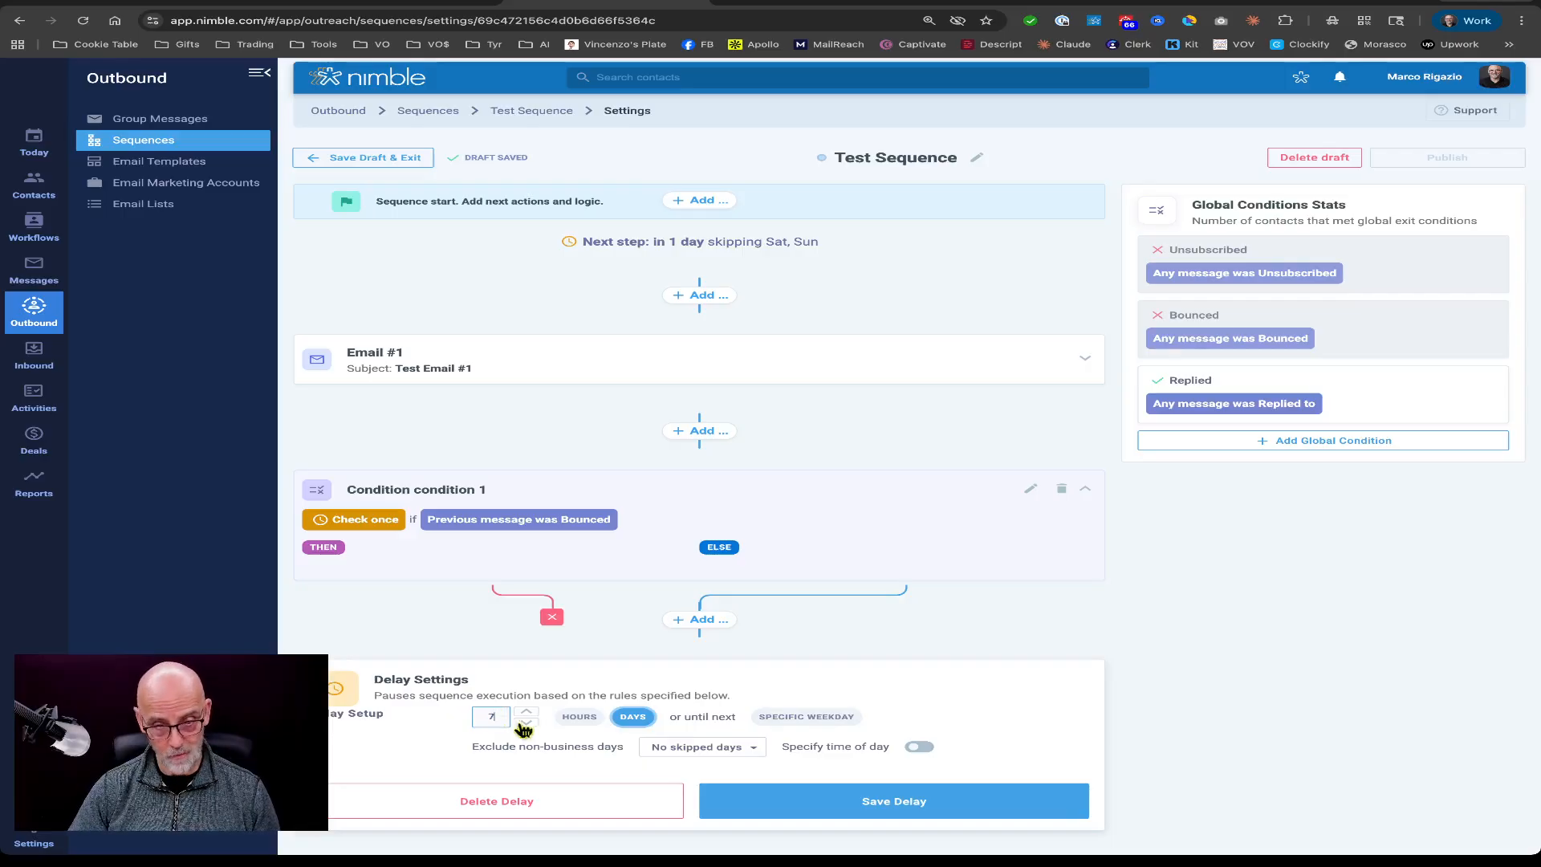
{"action": "left_click", "coordinate": [700, 746]}
{"action": "scroll", "coordinate": [695, 755], "scroll_direction": "down", "scroll_amount": 2}
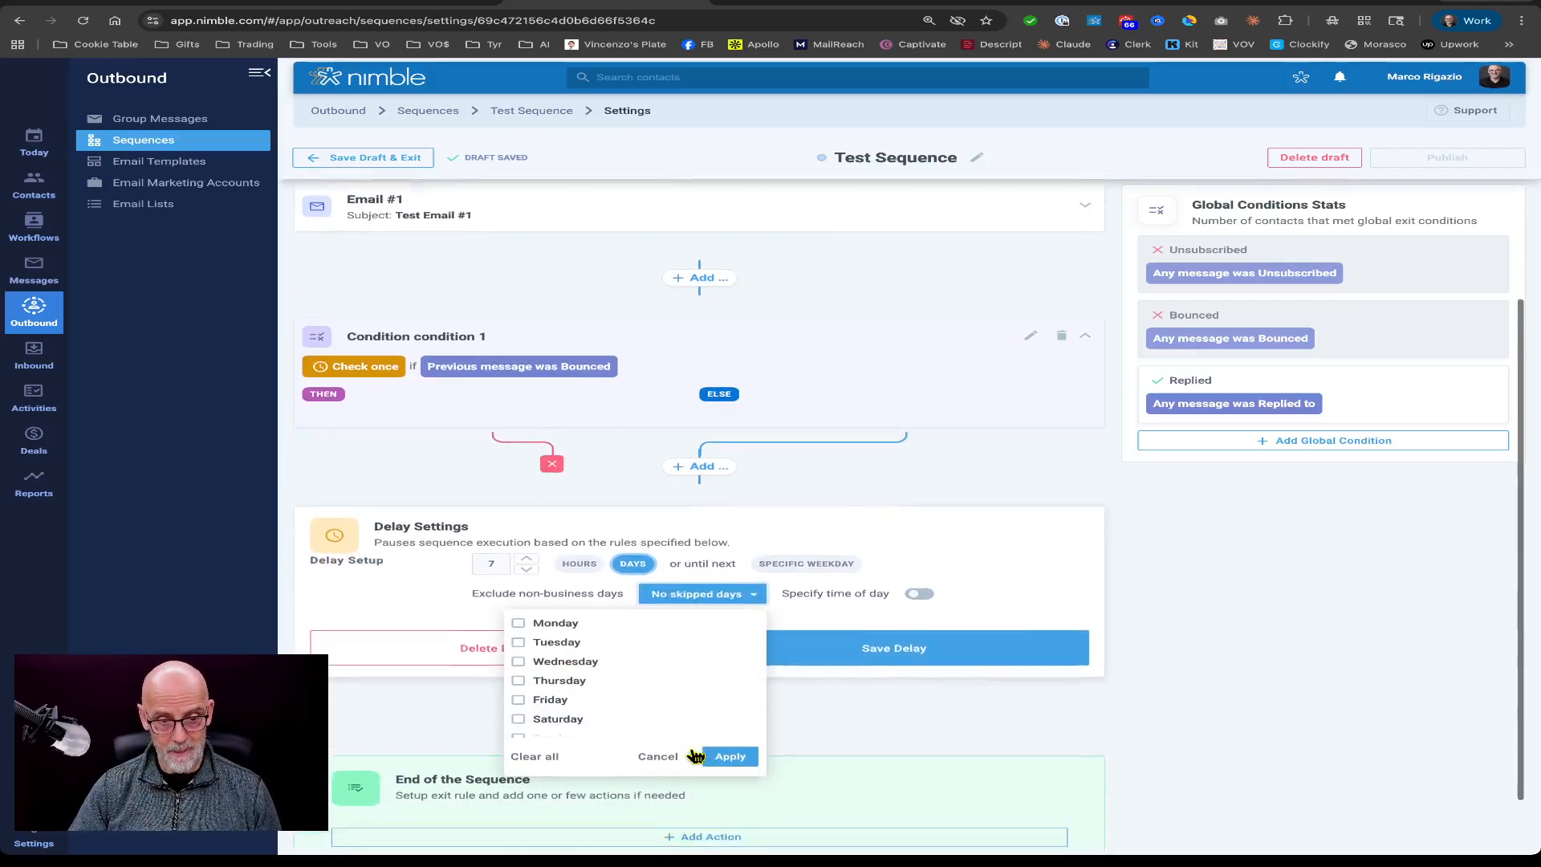
{"action": "scroll", "coordinate": [696, 755], "scroll_direction": "down", "scroll_amount": 1}
{"action": "left_click", "coordinate": [533, 652]}
{"action": "left_click", "coordinate": [542, 675]}
{"action": "left_click", "coordinate": [728, 690]}
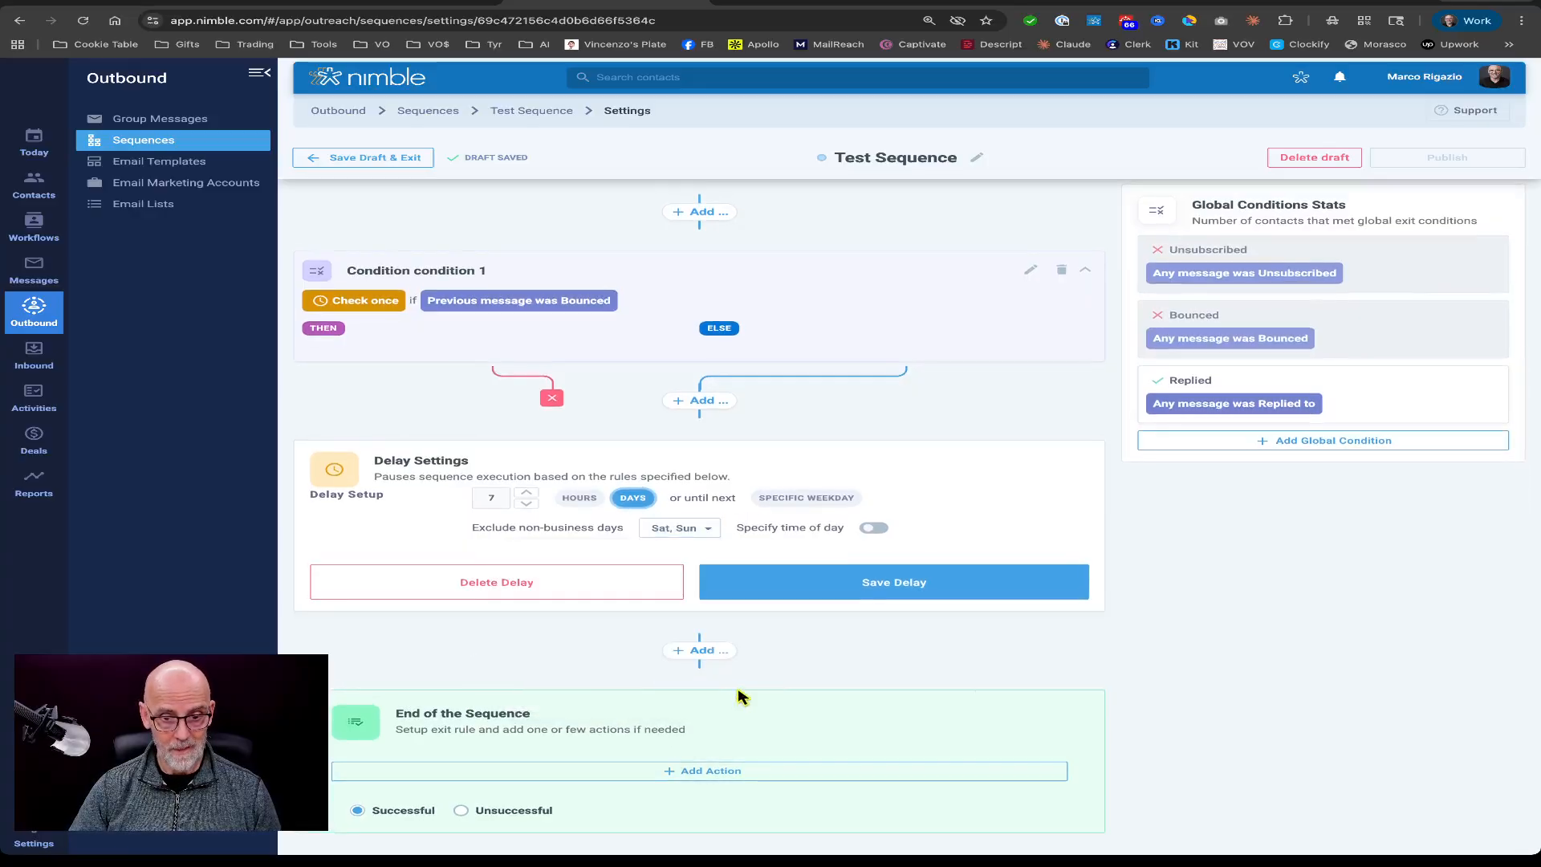
{"action": "left_click", "coordinate": [894, 584]}
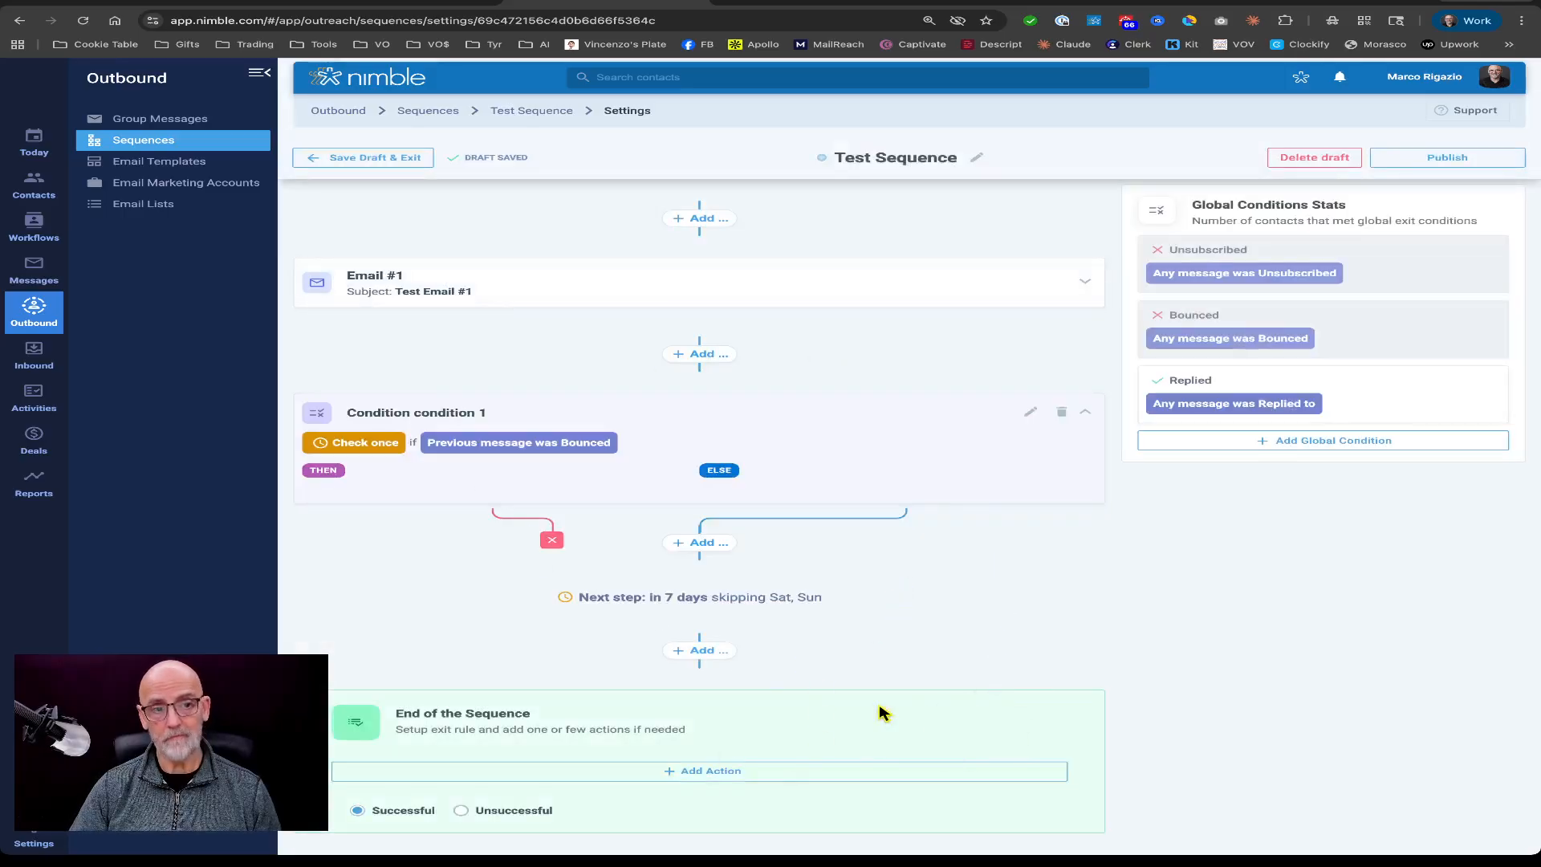
{"action": "scroll", "coordinate": [883, 713], "scroll_direction": "up", "scroll_amount": 1}
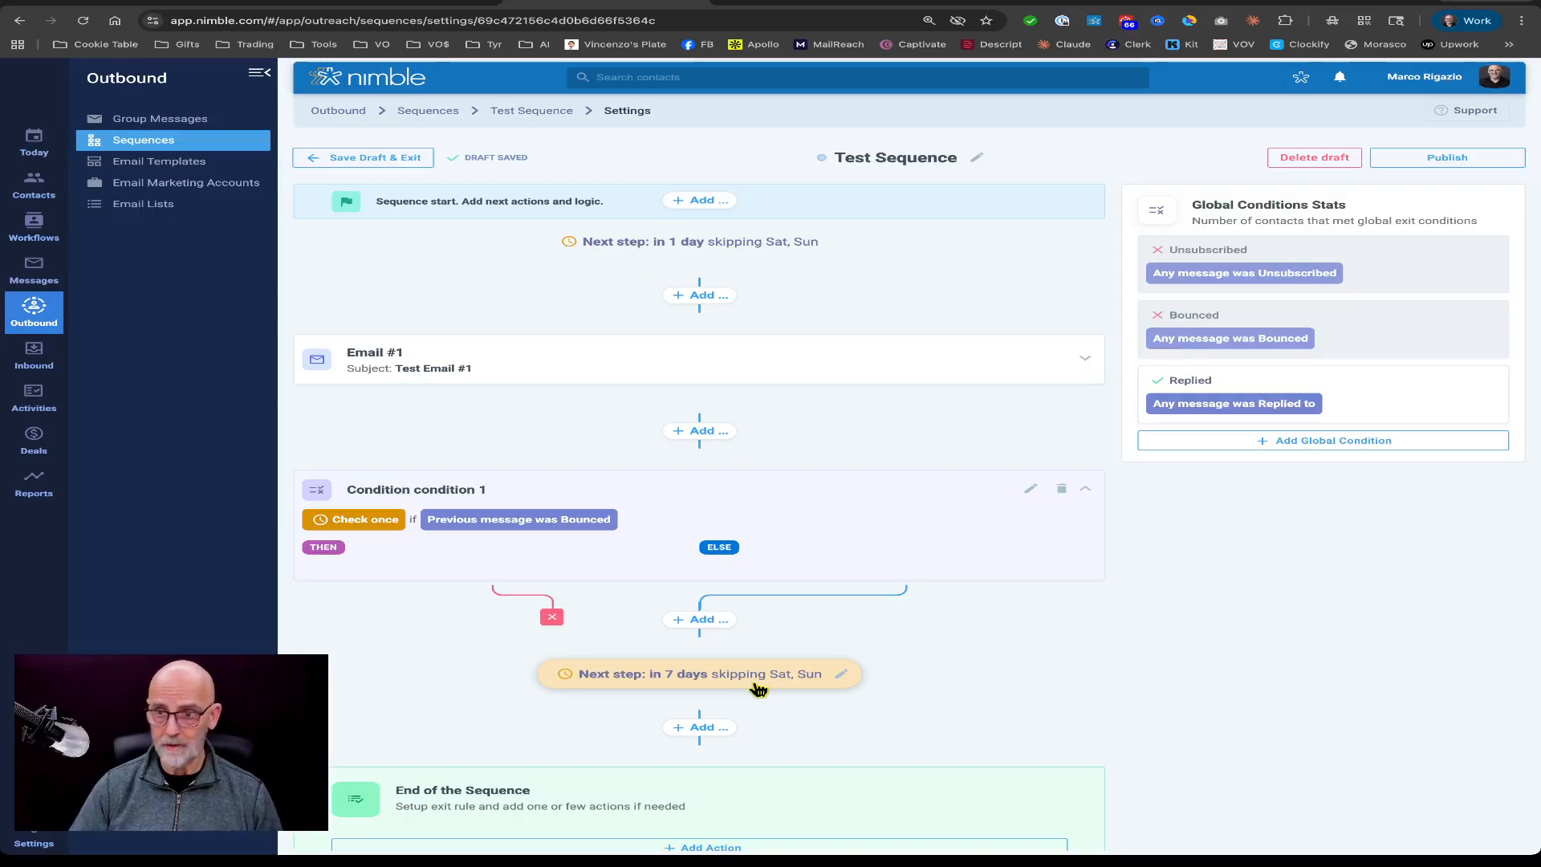
{"action": "scroll", "coordinate": [759, 688], "scroll_direction": "down", "scroll_amount": 1}
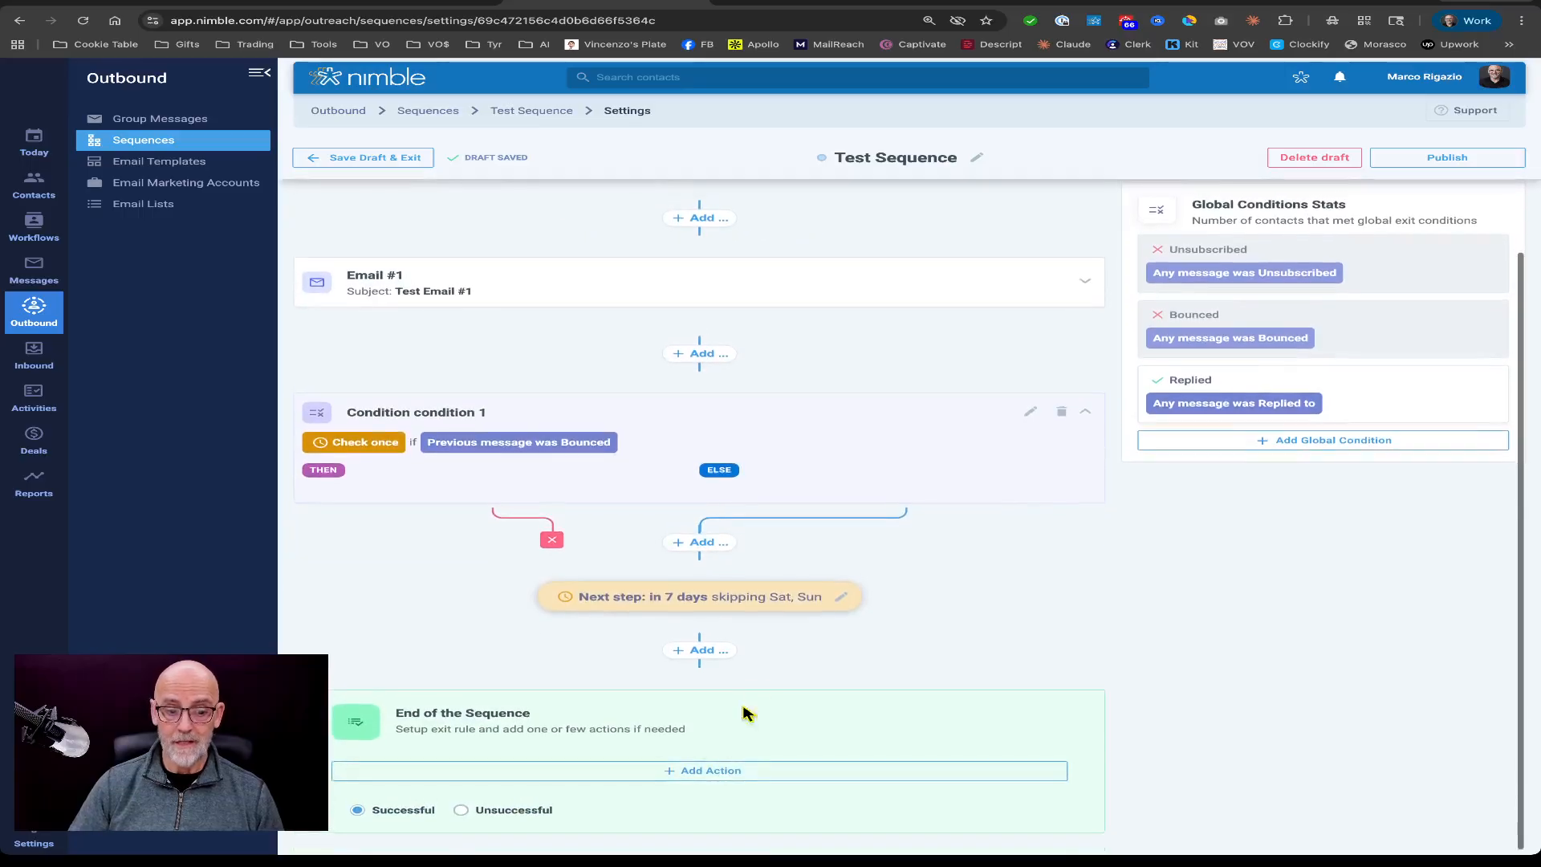